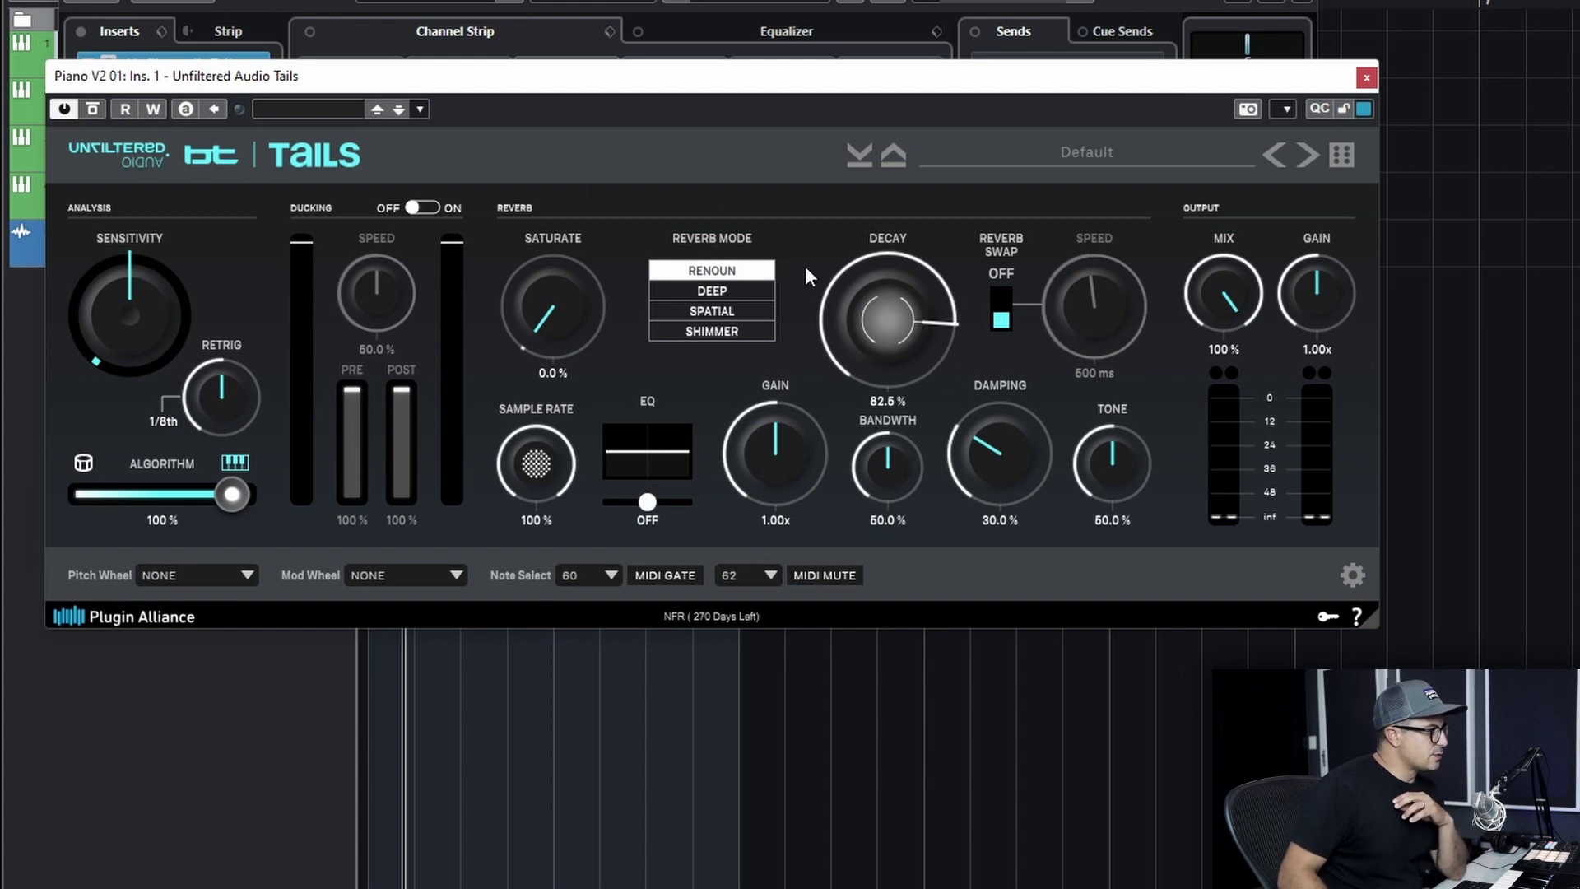
Step: Lower the output mix to 48.8% and raise the Renoun reverb's decay to 84.5%
mouse_move(898, 487)
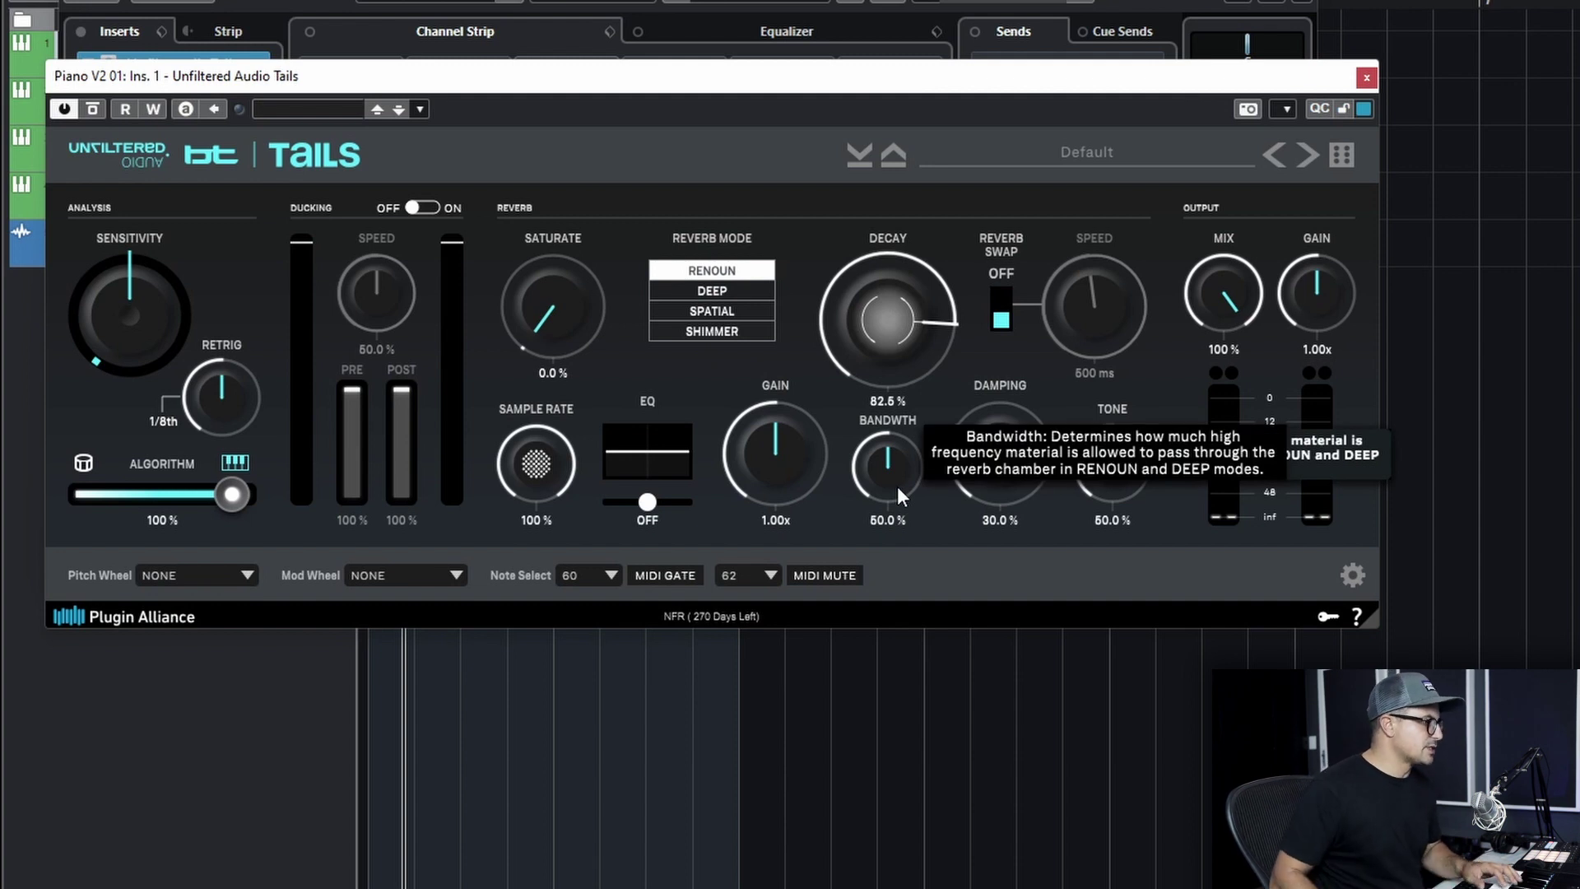
left_click_drag(1219, 300, 1218, 307)
left_click_drag(1207, 390, 1204, 418)
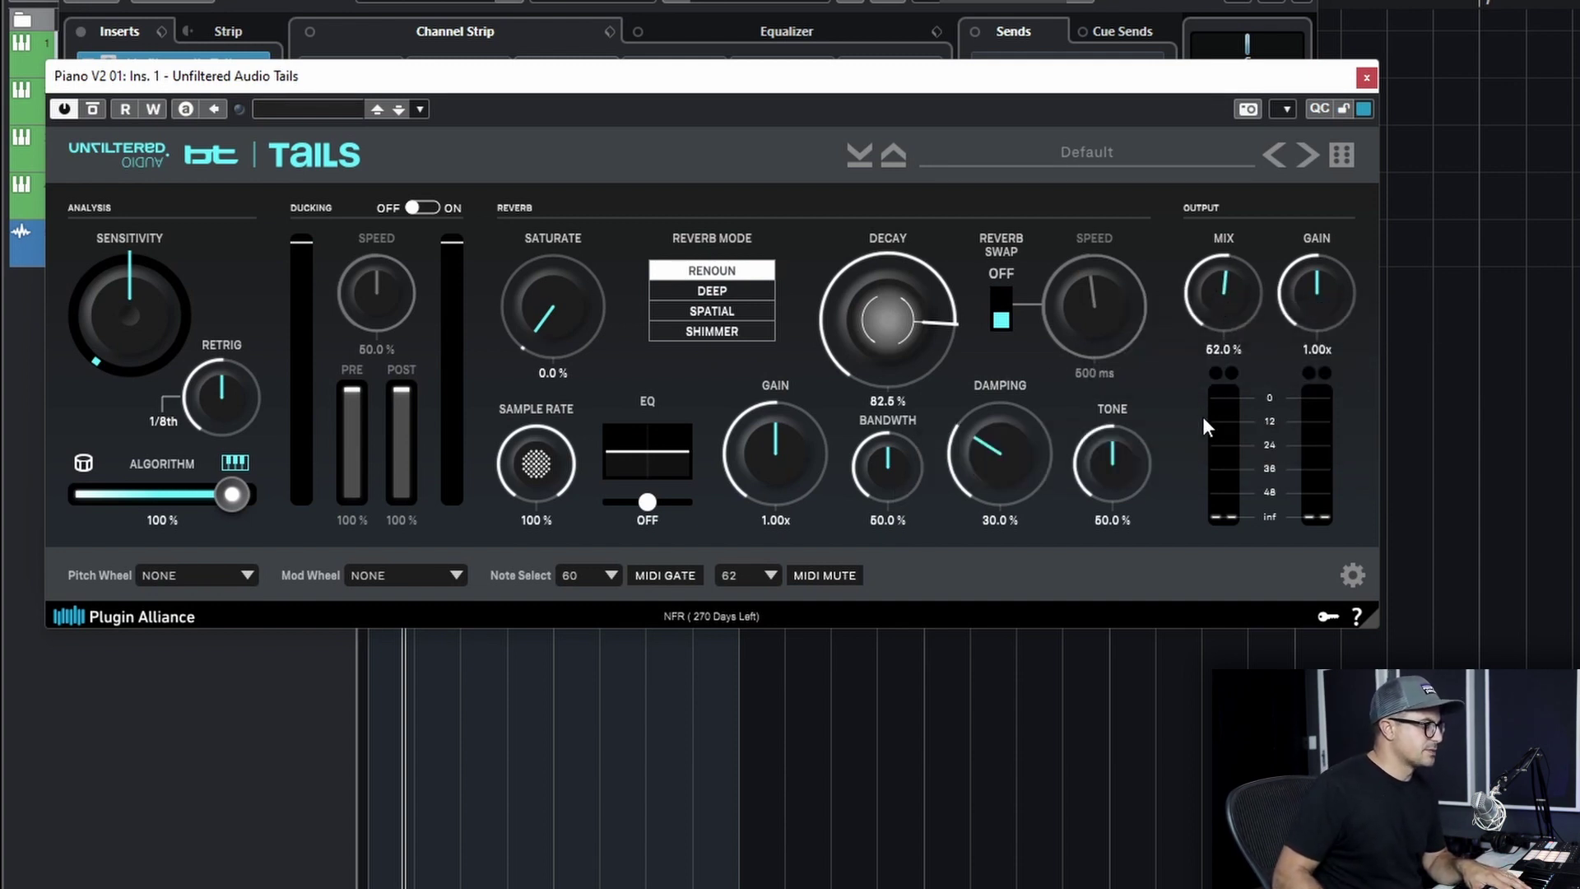
mouse_move(1232, 310)
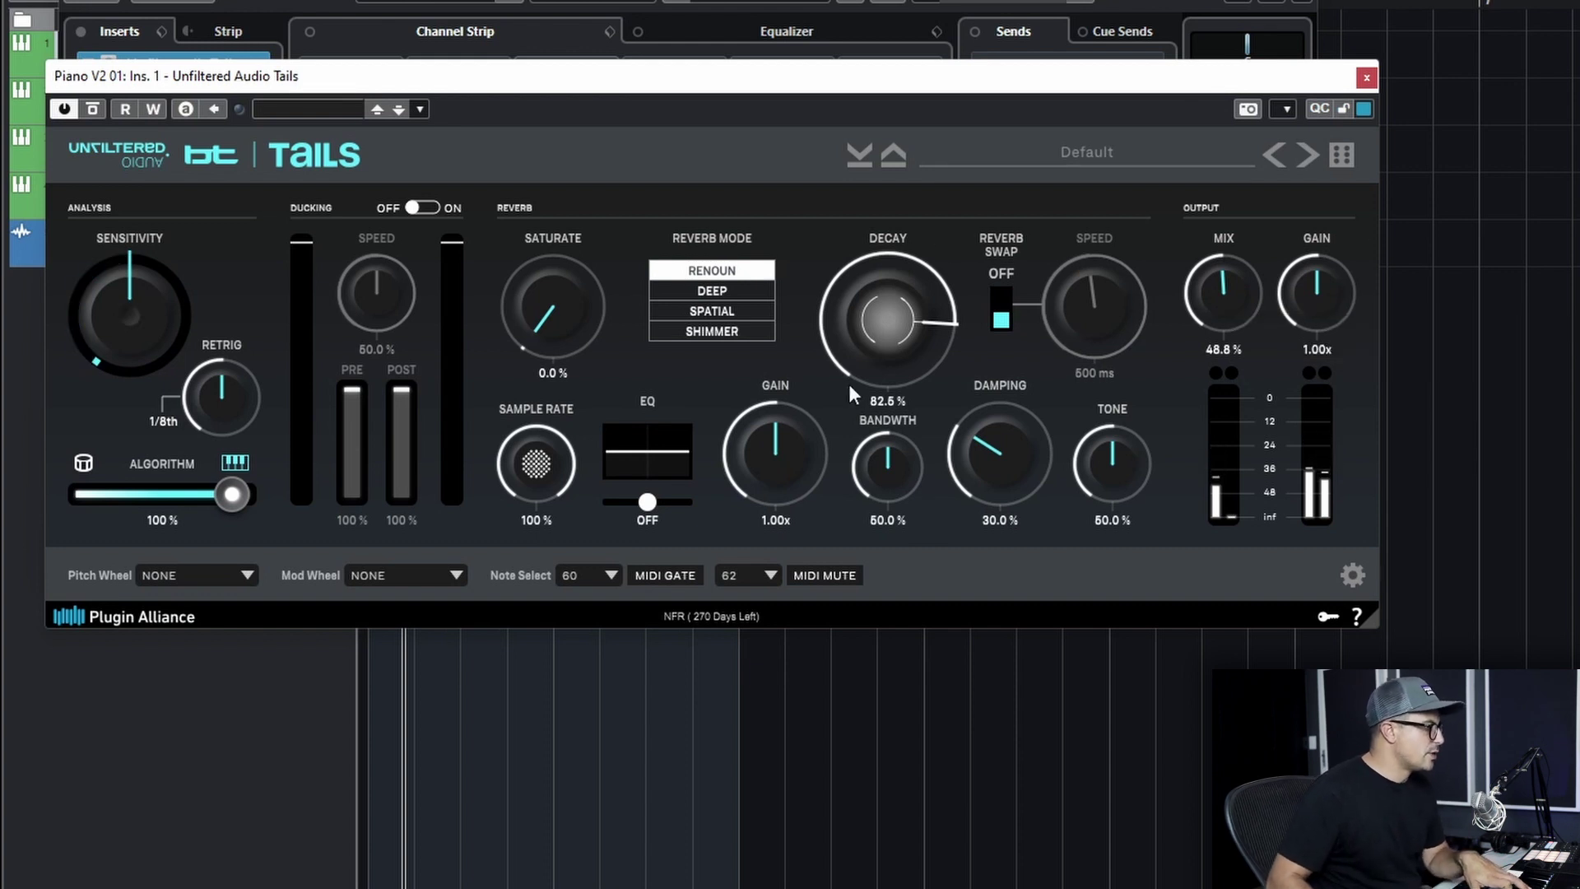
left_click_drag(861, 323, 896, 349)
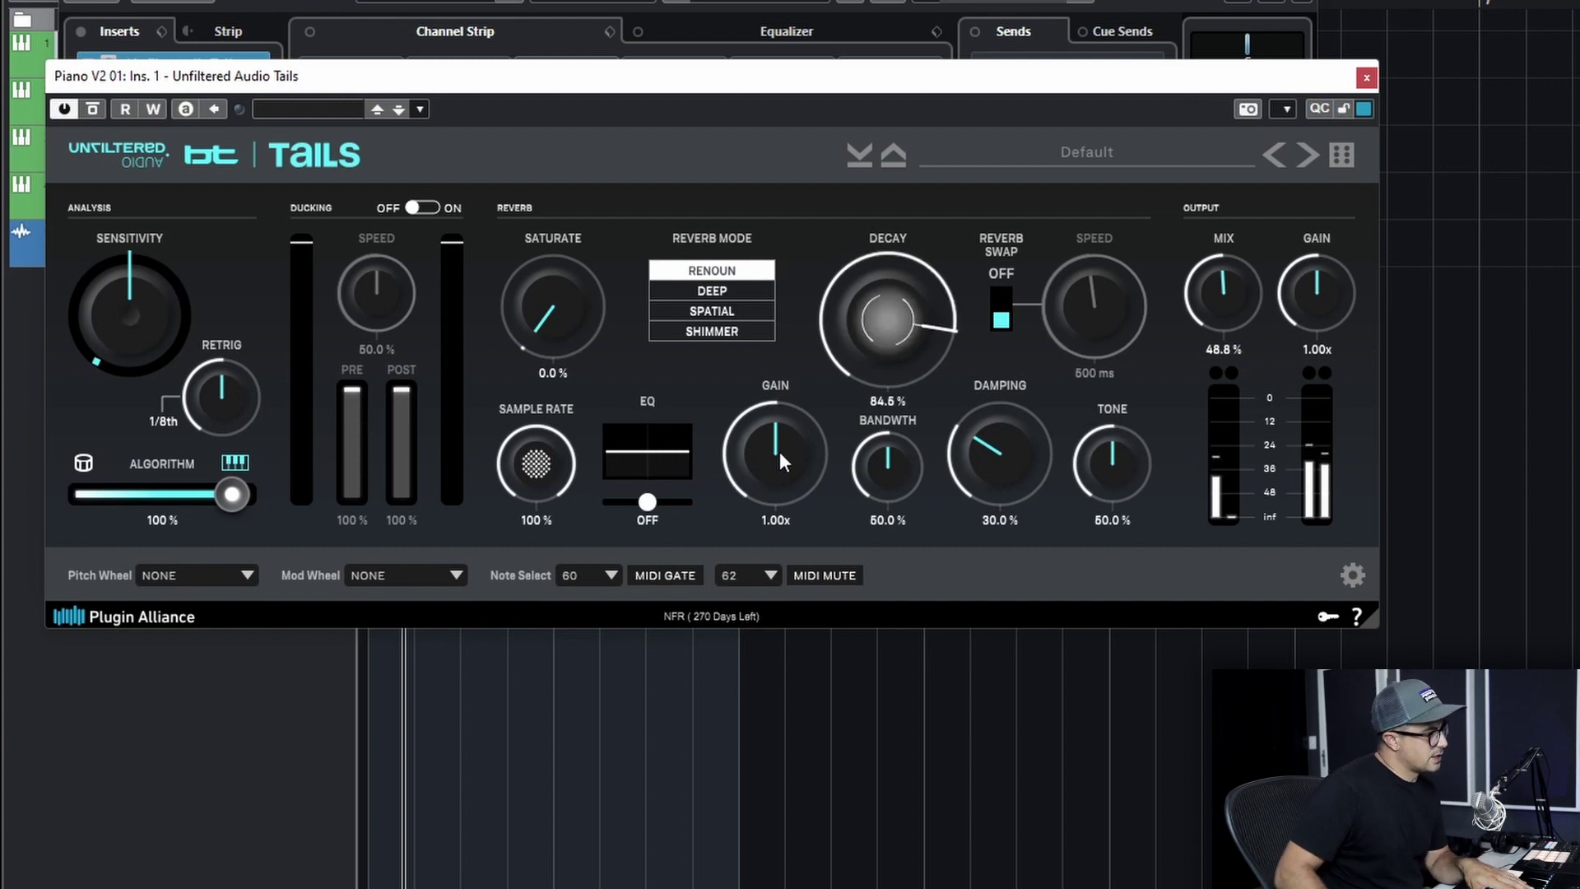
Step: Set the Renoun reverb's bandwidth to 92%, damping to 0% and tone to 77.2%
left_click_drag(897, 467, 912, 413)
scroll(902, 465, "up", 3)
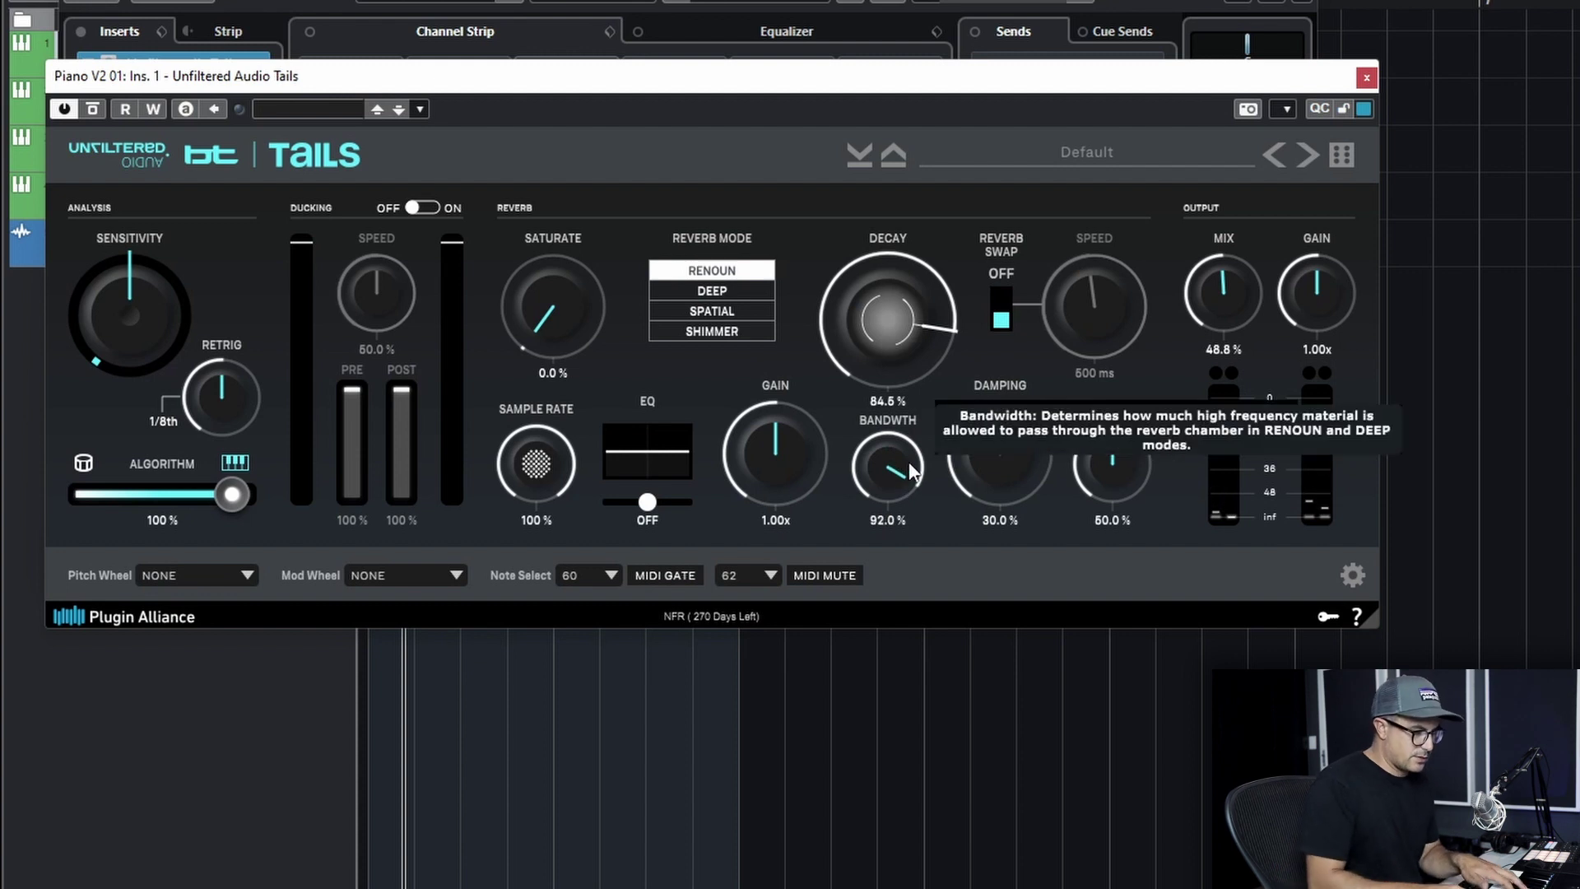
left_click_drag(1003, 468, 1034, 565)
left_click_drag(1113, 471, 1179, 362)
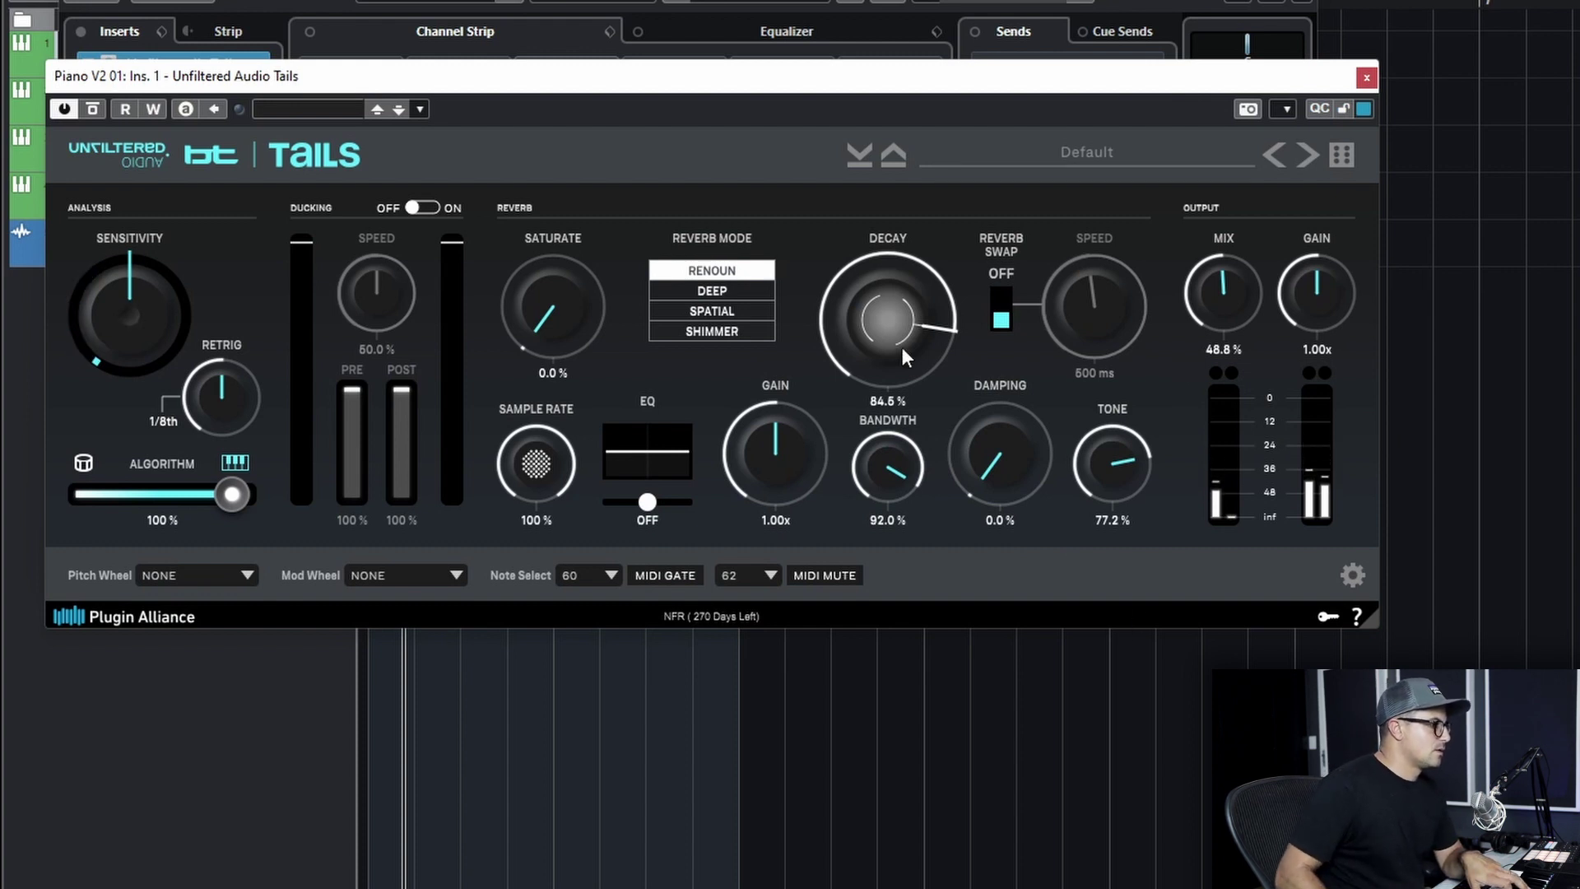
Step: Raise the Renoun reverb's decay to 100%, and bring it back down to 62%
left_click_drag(903, 349, 929, 243)
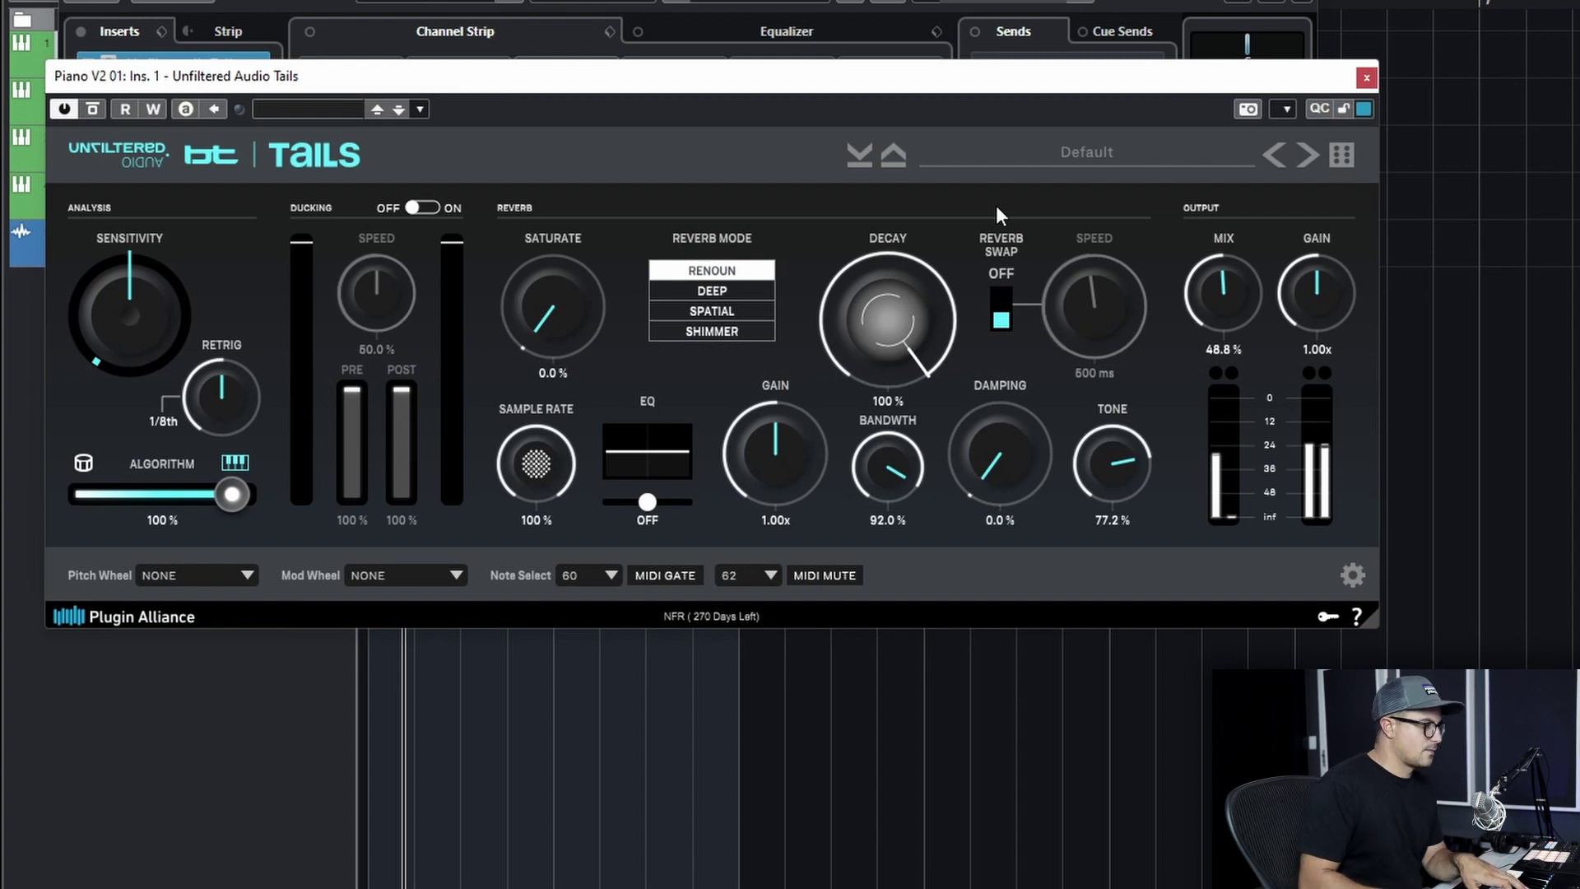
left_click_drag(851, 328, 889, 372)
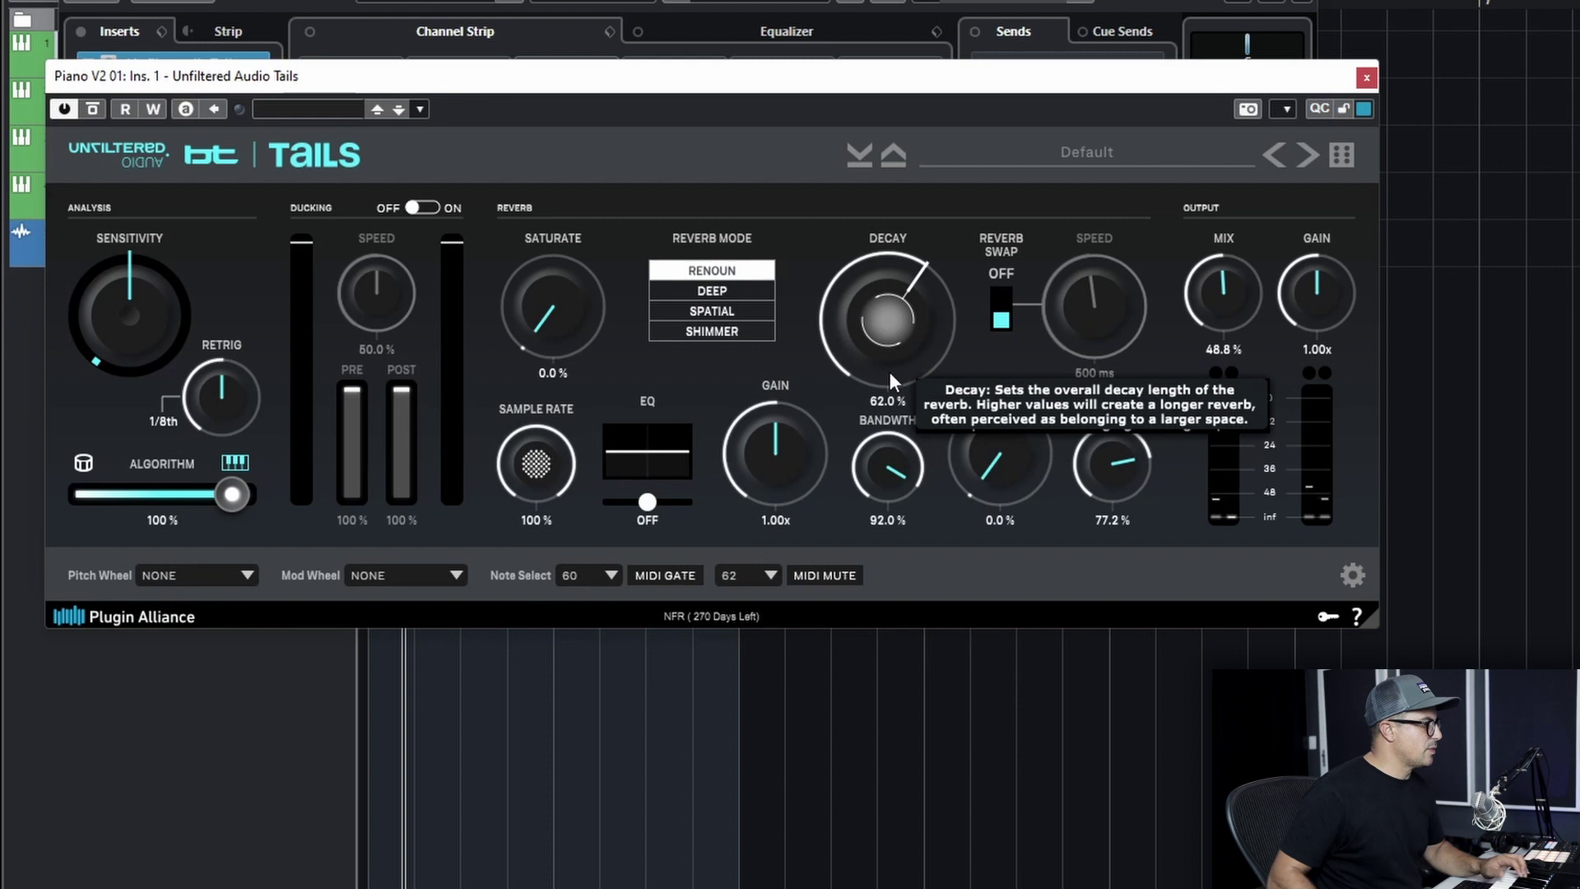
Step: Switch the reverb mode to Deep, with its size at about 76% and time at 87.6%
left_click(712, 290)
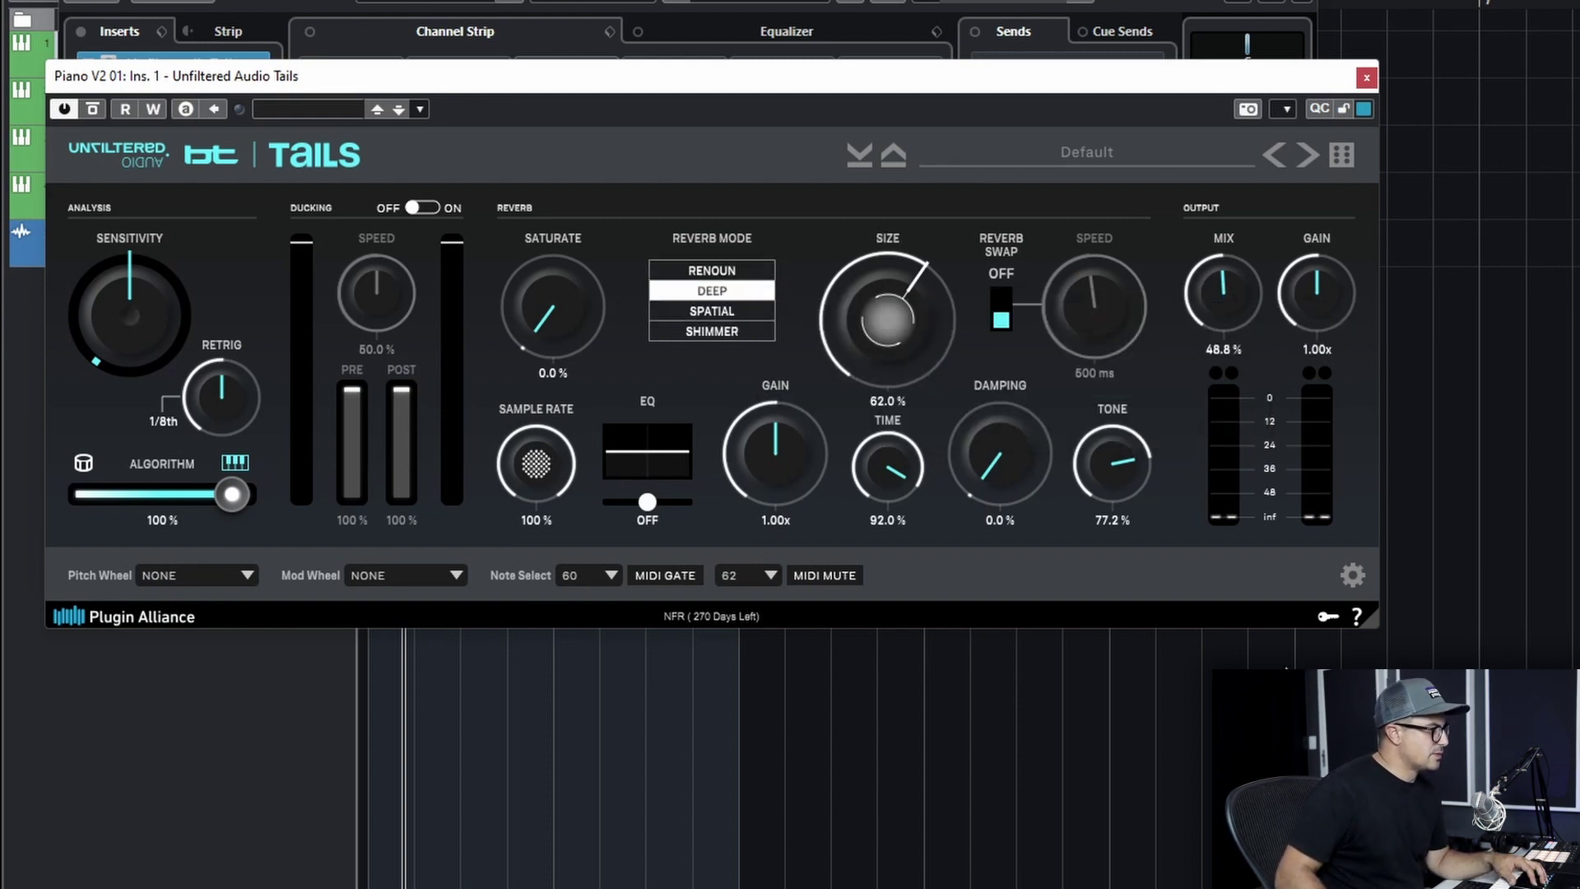
left_click_drag(902, 355, 905, 317)
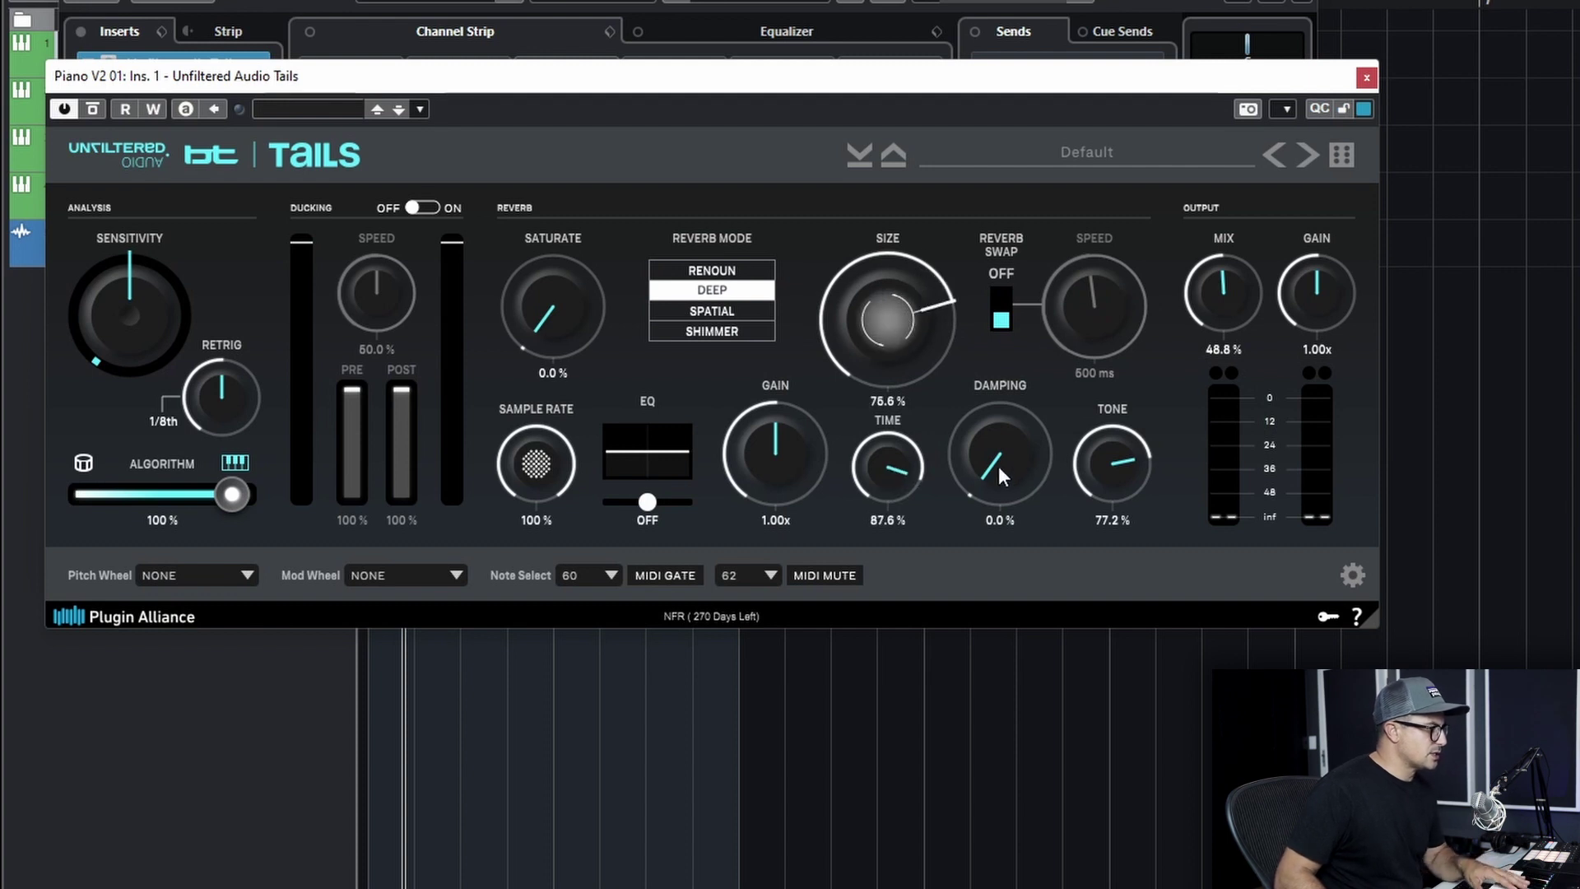
mouse_move(1018, 450)
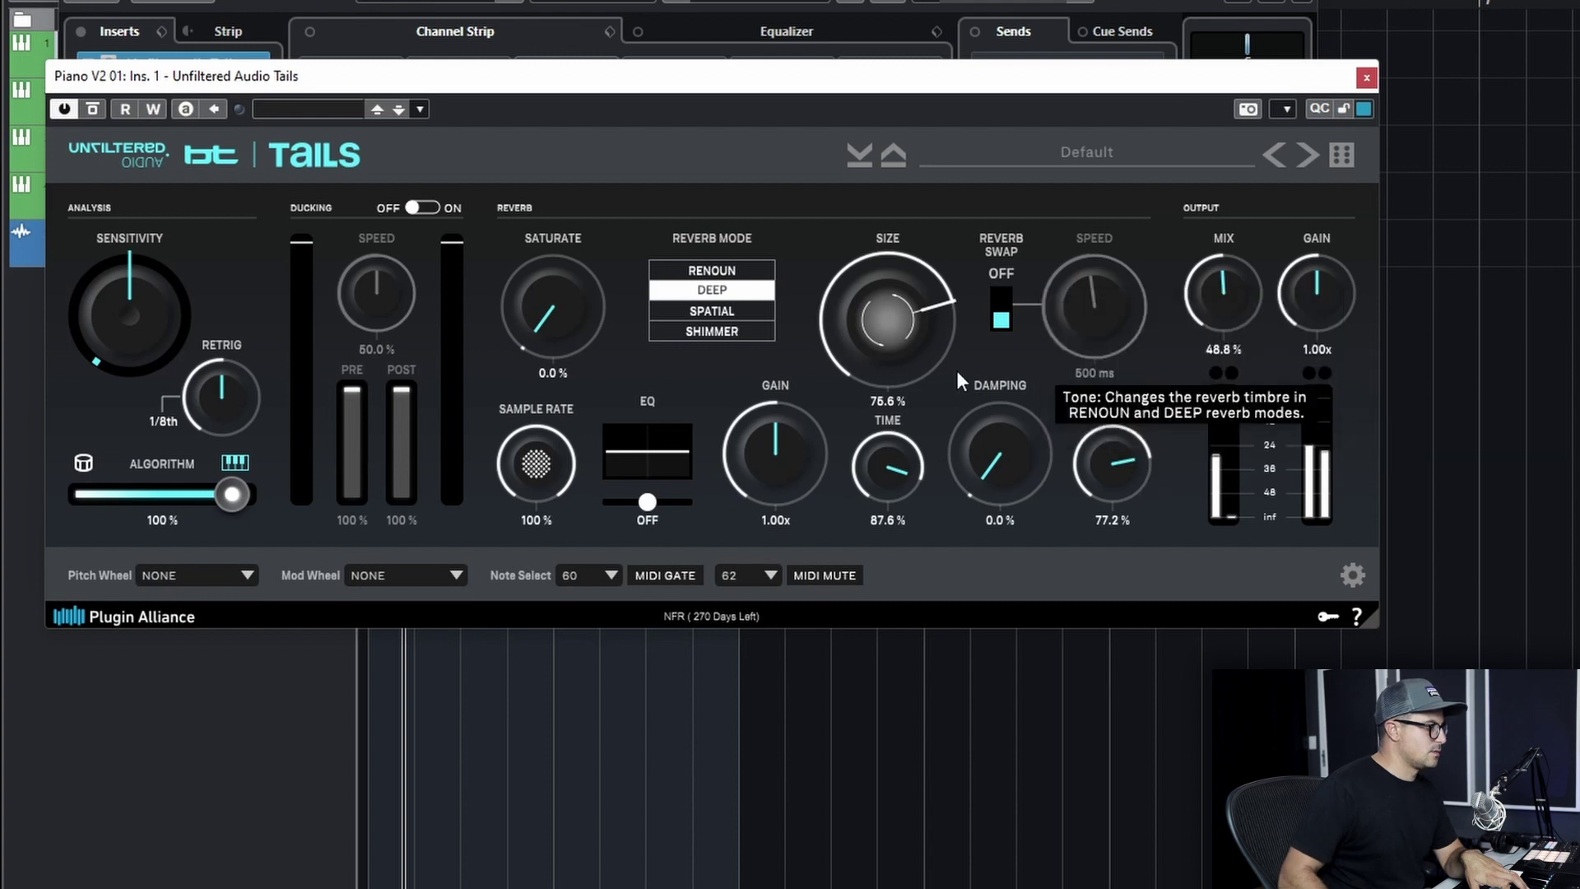
Step: Set the Deep reverb's time to 19.6%, damping to 68%, tone to 72.8% and gain to 2.26x
left_click_drag(884, 482, 895, 684)
left_click_drag(1098, 471, 1095, 518)
left_click_drag(986, 441, 1053, 325)
left_click_drag(1104, 466, 1118, 346)
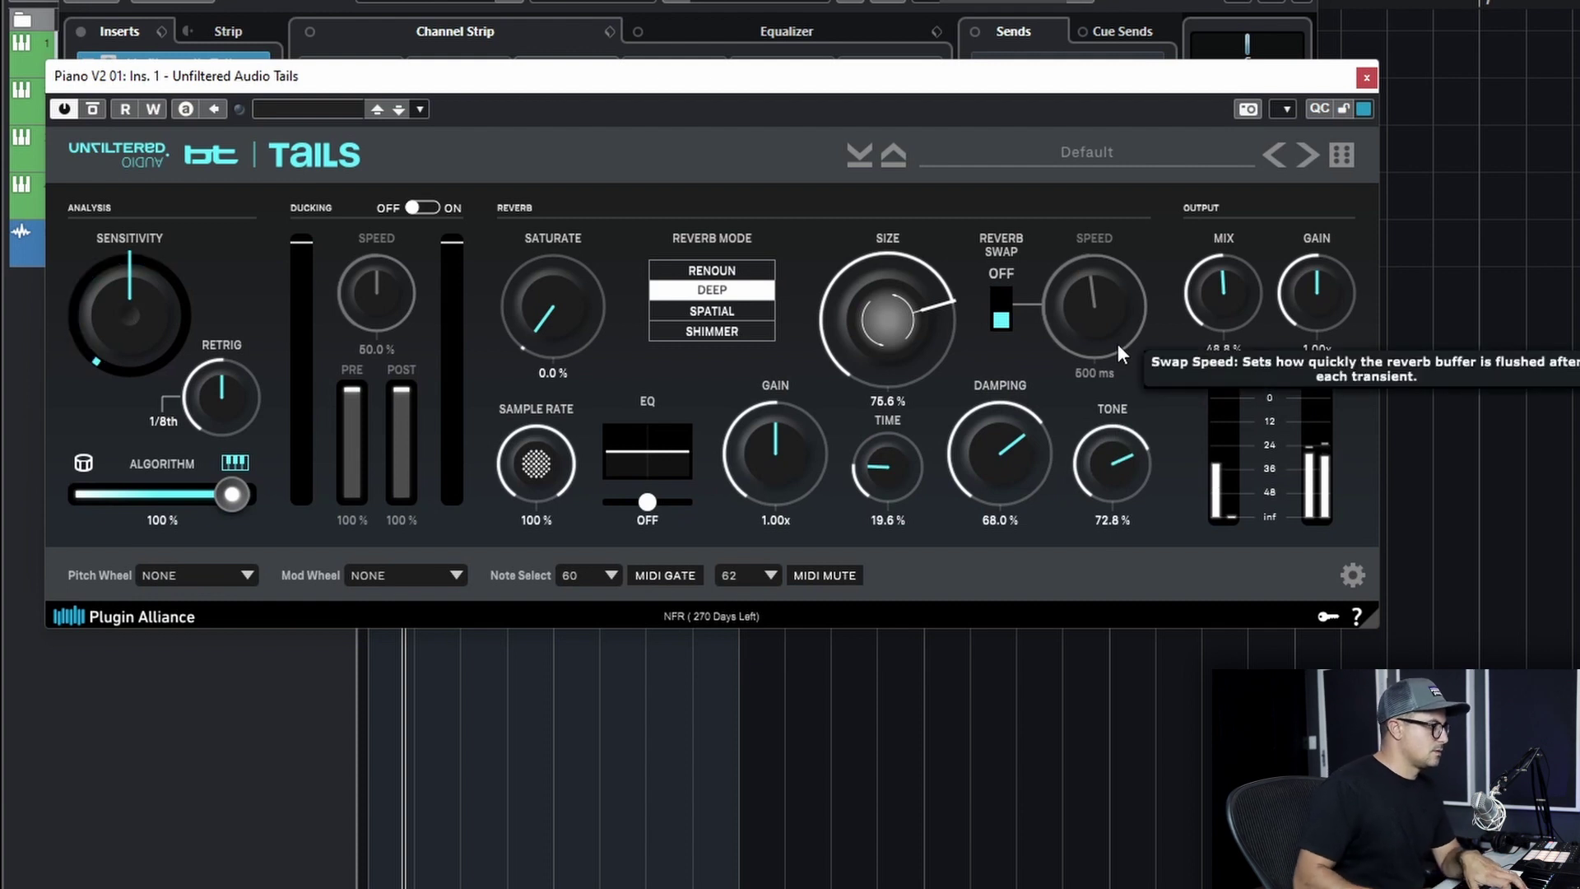
left_click_drag(765, 433, 807, 338)
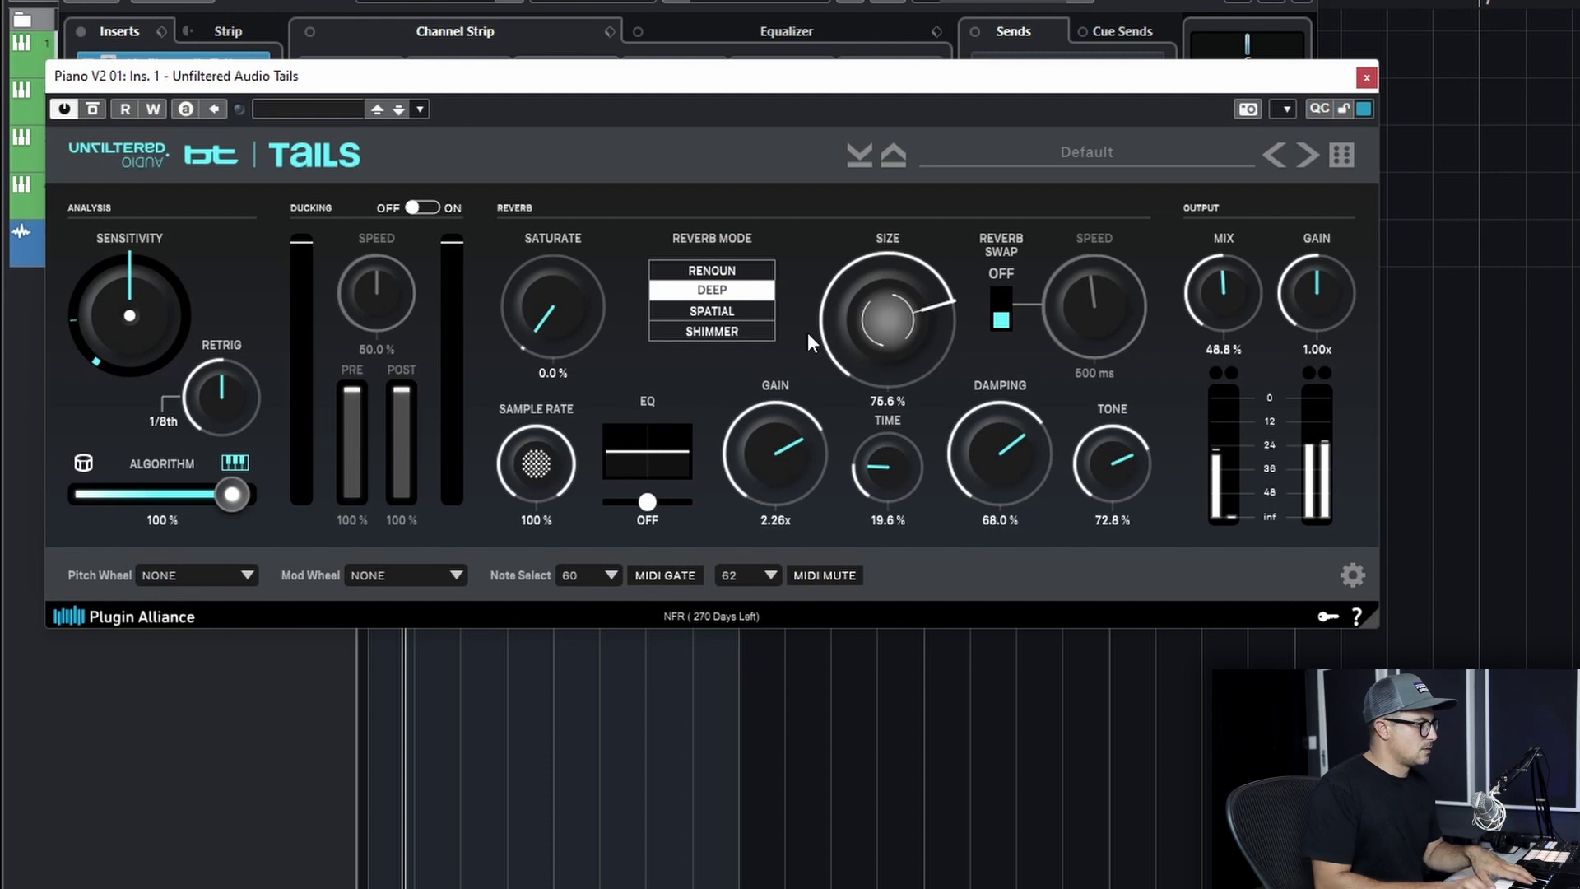
Step: Switch the reverb mode to Spatial and set damping to 19.2%, feedback to 27% and distance to 6%
left_click(755, 313)
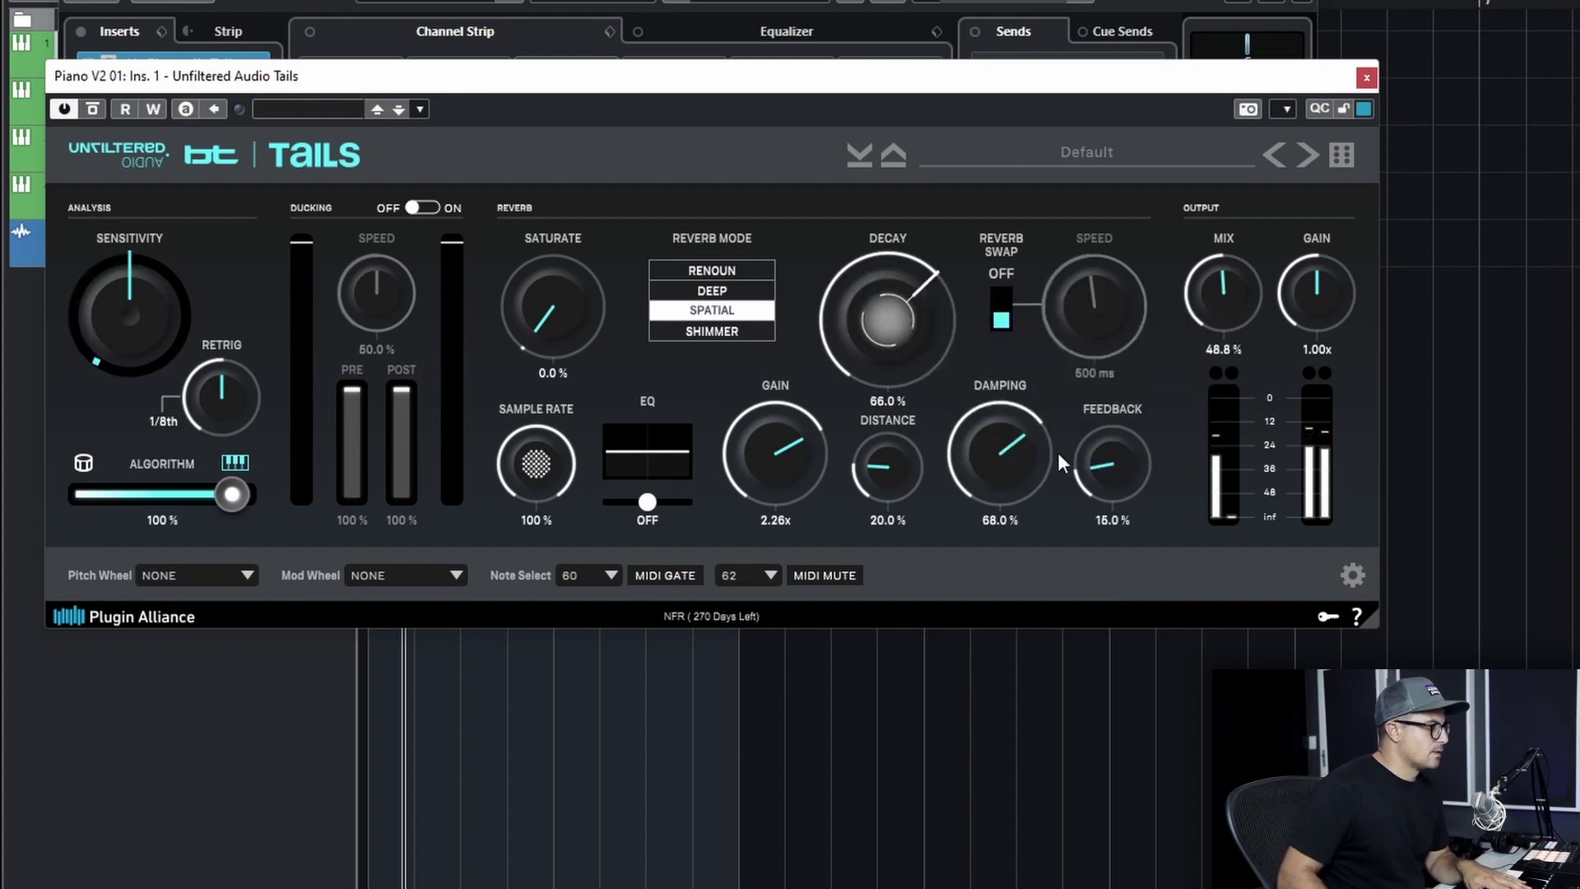
left_click_drag(1023, 486, 1018, 586)
left_click_drag(1111, 492, 1118, 447)
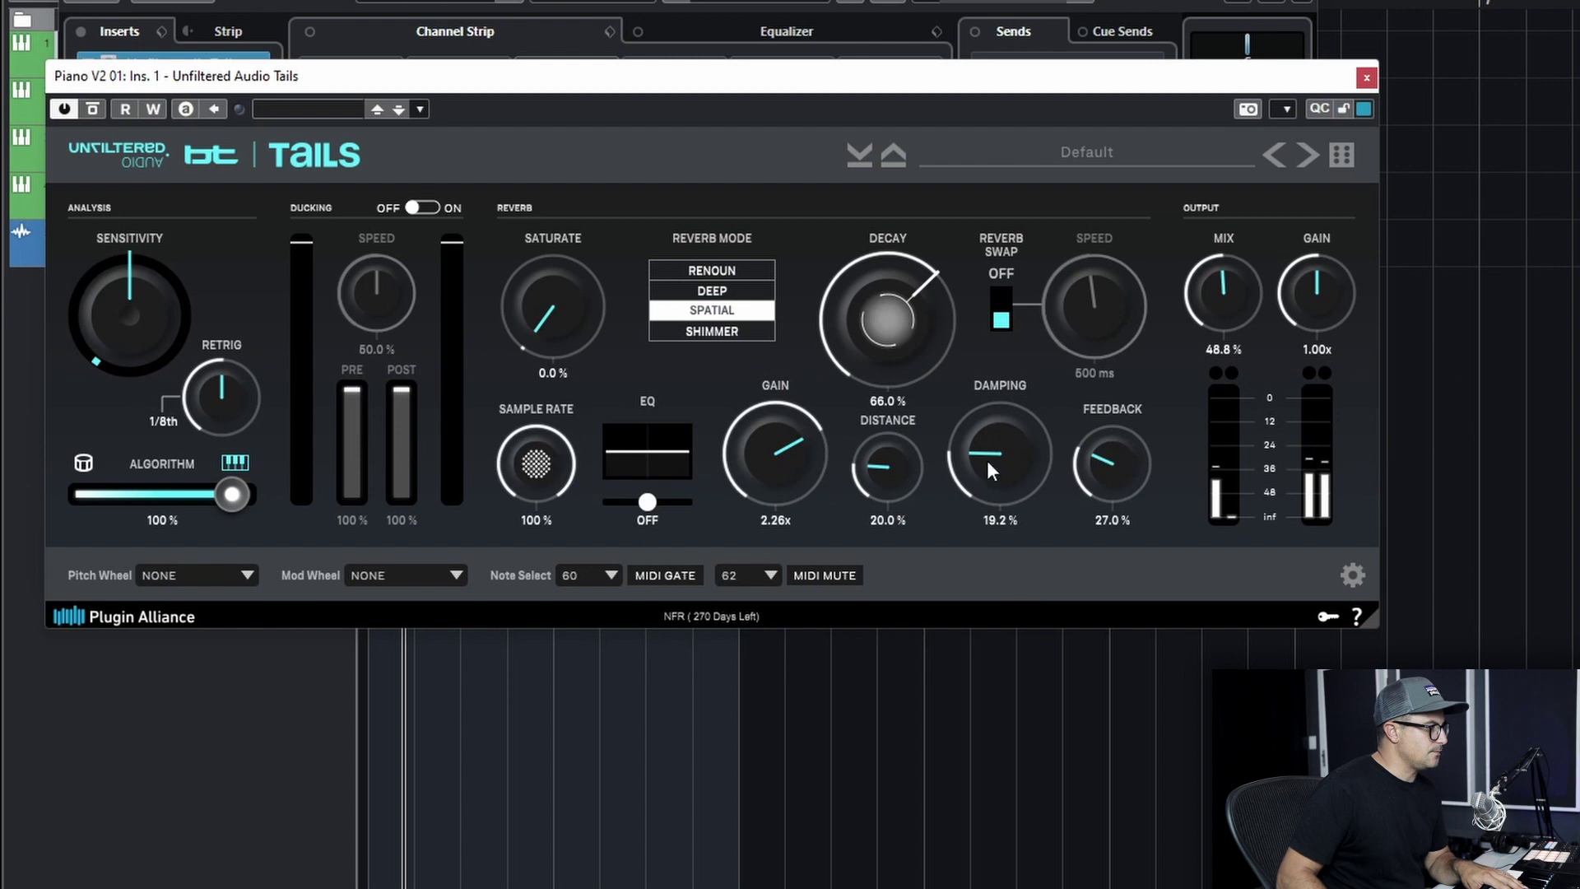
left_click_drag(929, 477, 932, 560)
scroll(887, 466, "down", 7)
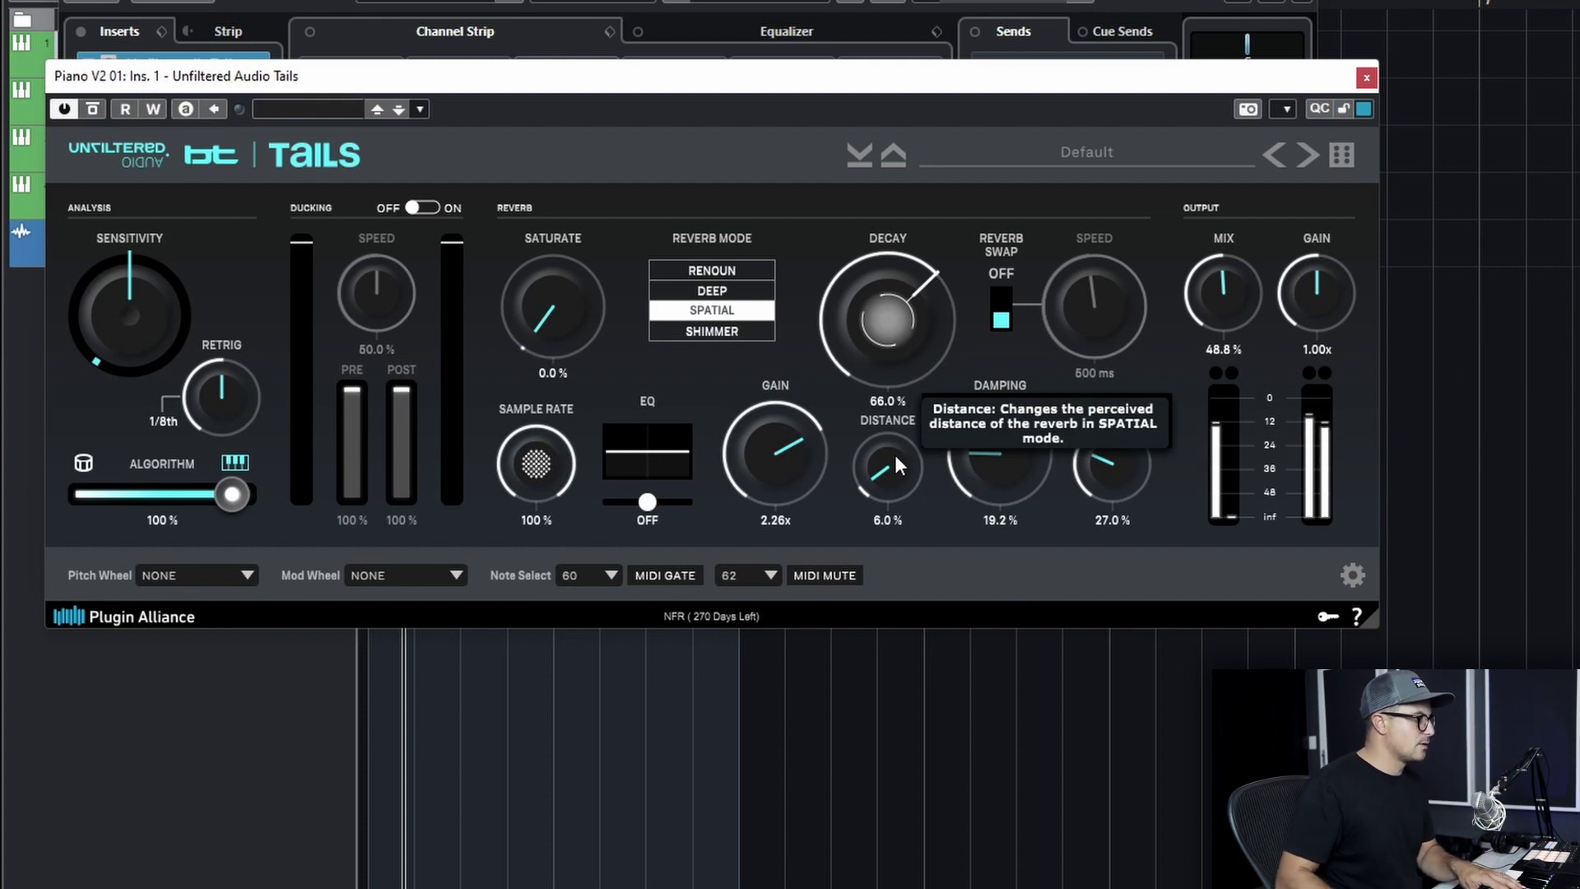
Step: Set the Spatial reverb's gain to 0.99x, distance to 99.6%, damping to 6% and feedback to 21.8%
left_click_drag(797, 487, 812, 556)
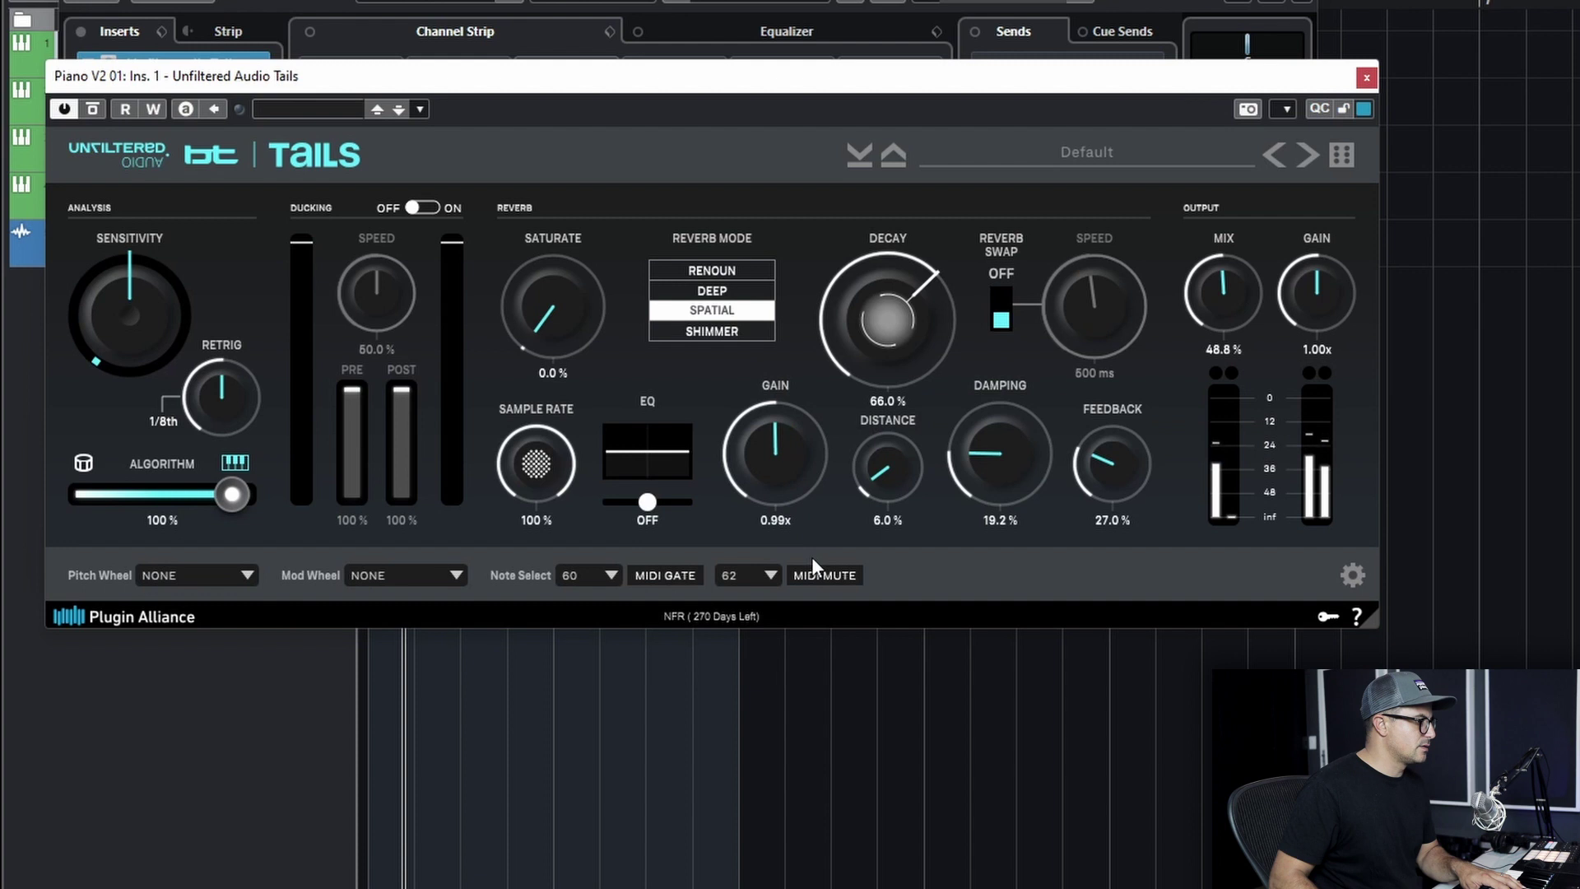
left_click_drag(915, 459, 968, 294)
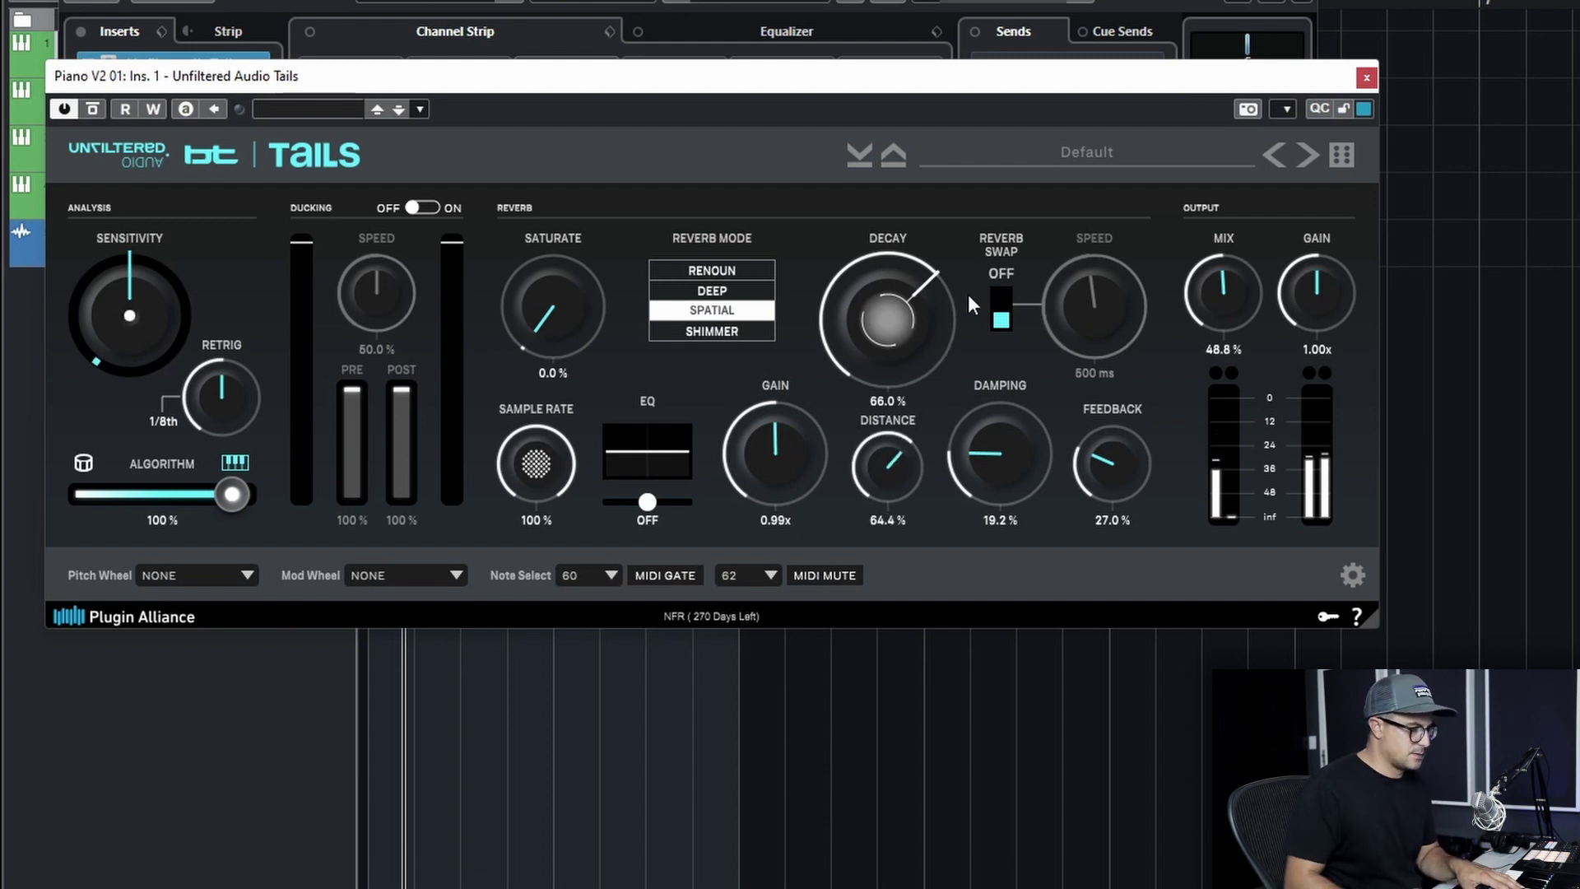
left_click_drag(913, 458, 897, 367)
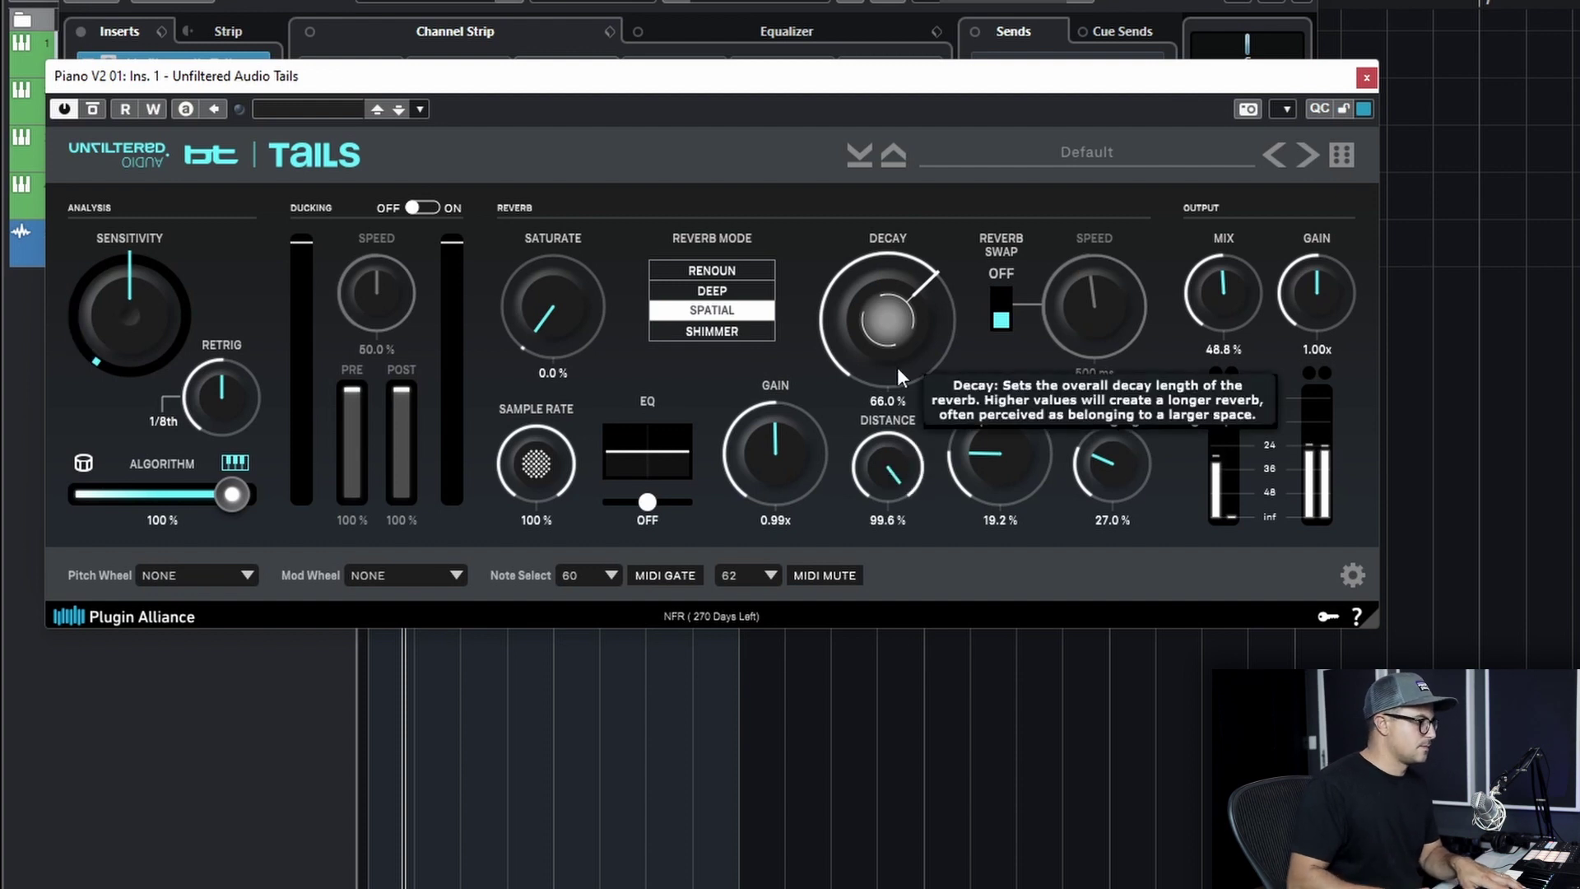
left_click_drag(1002, 446, 1099, 469)
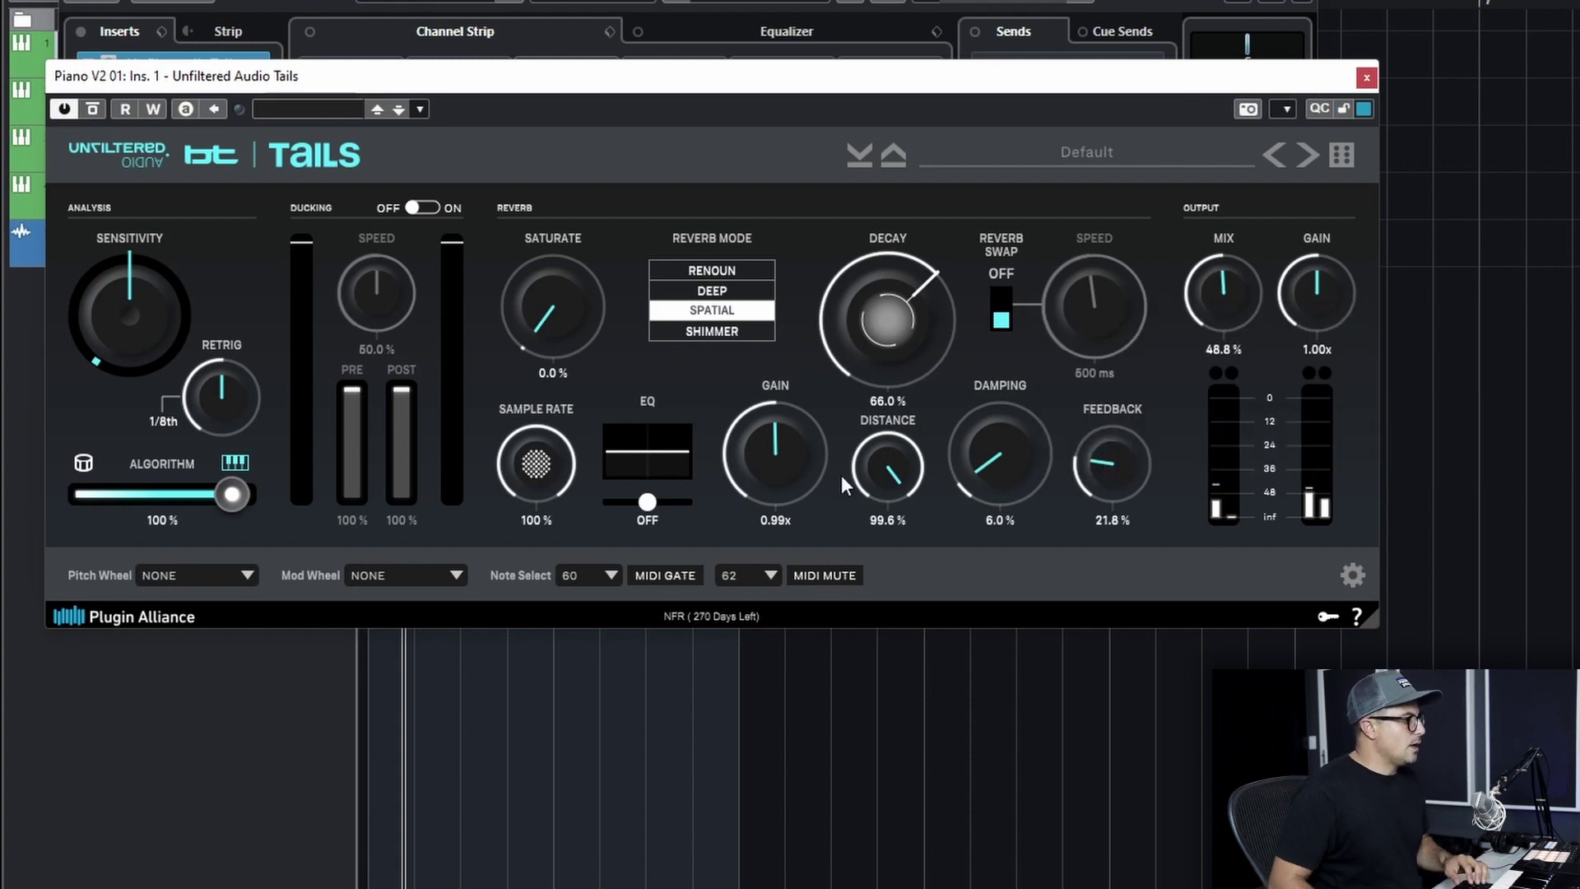
Step: Switch the reverb mode to Shimmer and set pitch to 12 st, decay to 84.4% and space to 52%
left_click(708, 331)
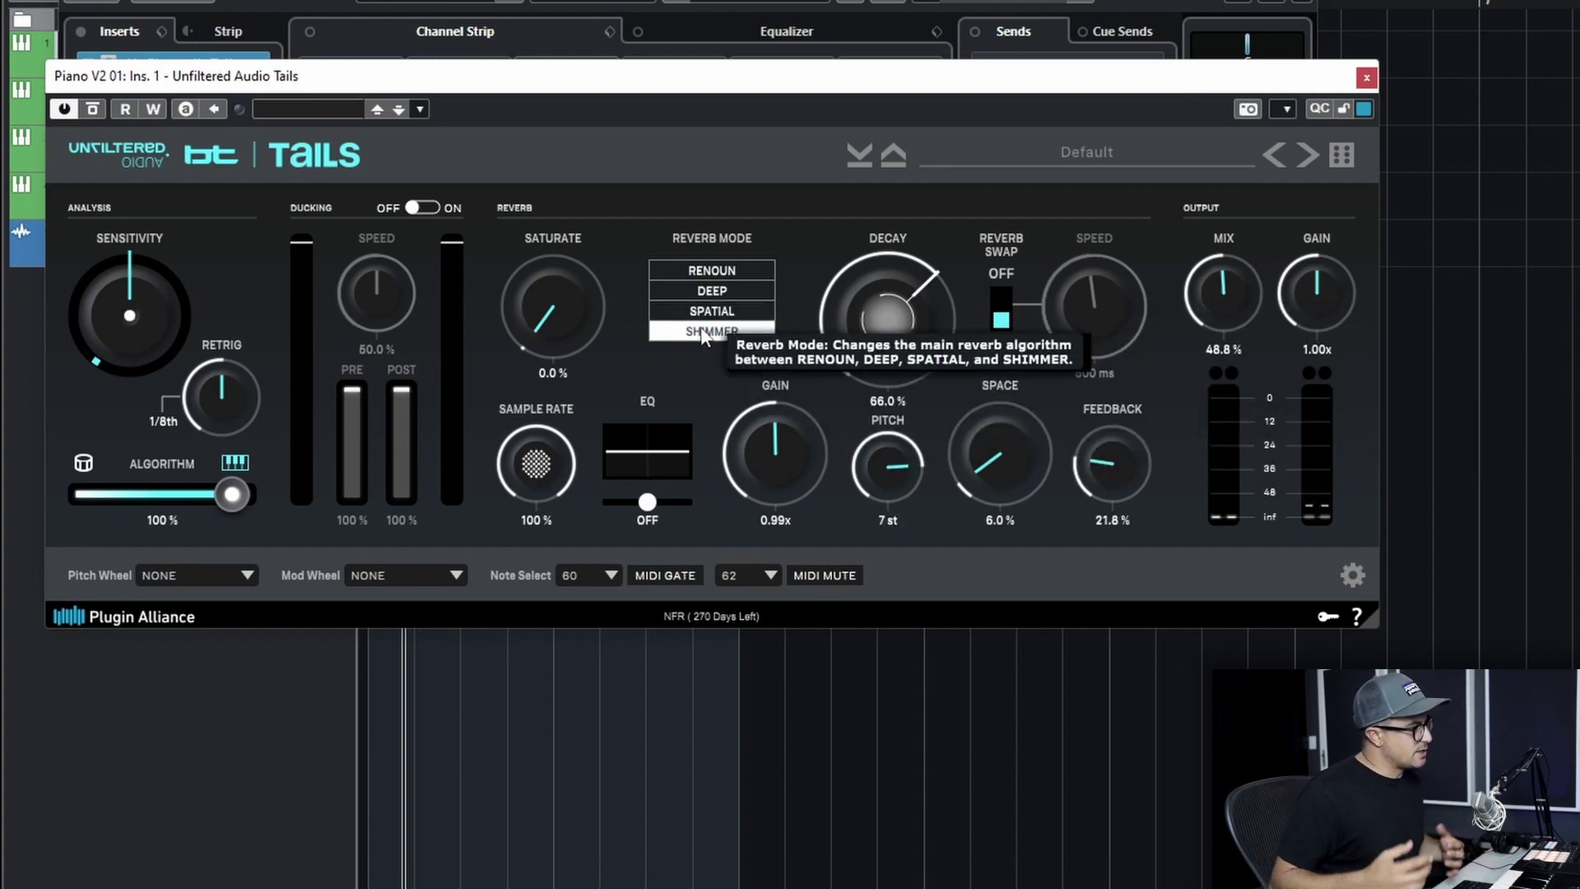
left_click_drag(872, 469, 887, 357)
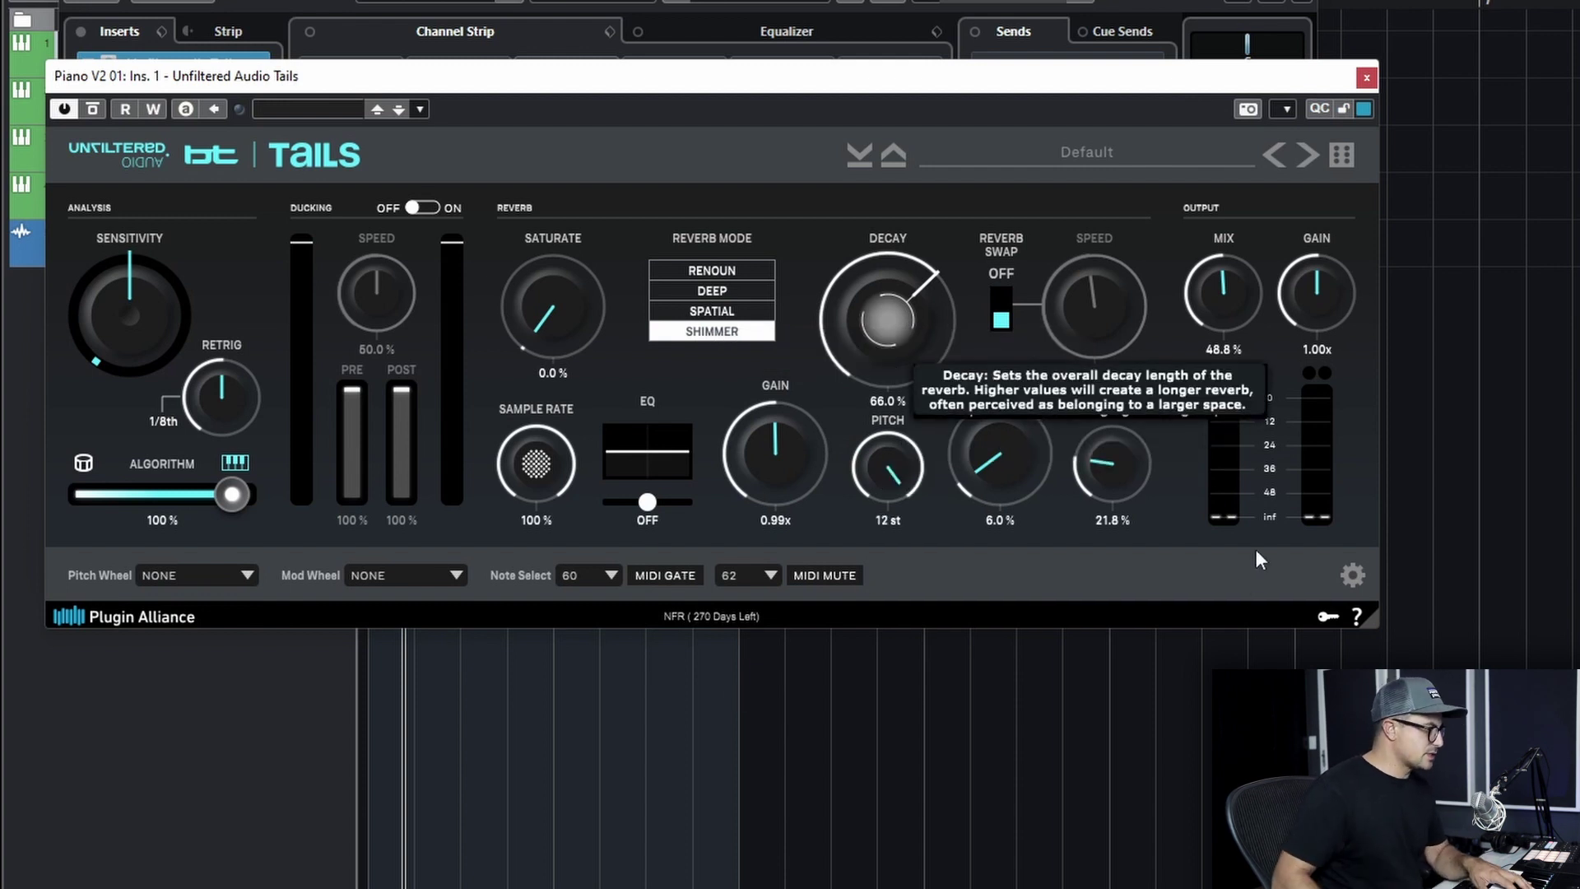
left_click_drag(901, 317, 922, 281)
left_click_drag(975, 423, 1009, 328)
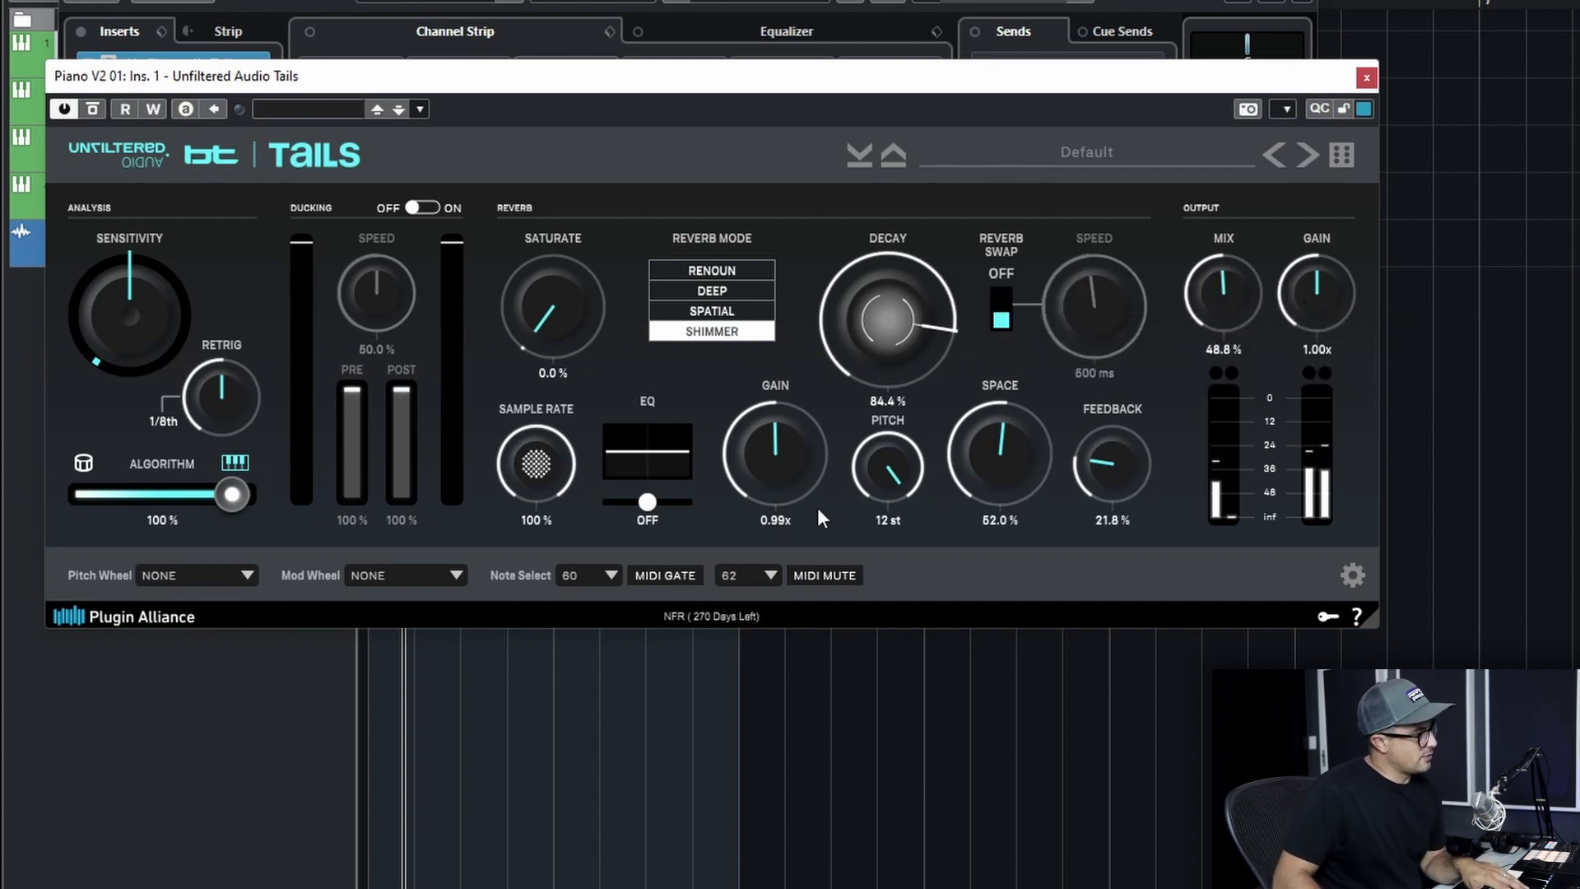
Step: Try a 14.4 kHz low-pass EQ and 45.6% saturation on the Shimmer reverb, and reset both
mouse_move(648, 512)
left_mouse_down()
mouse_move(586, 524)
mouse_move(739, 525)
mouse_move(654, 494)
left_mouse_up()
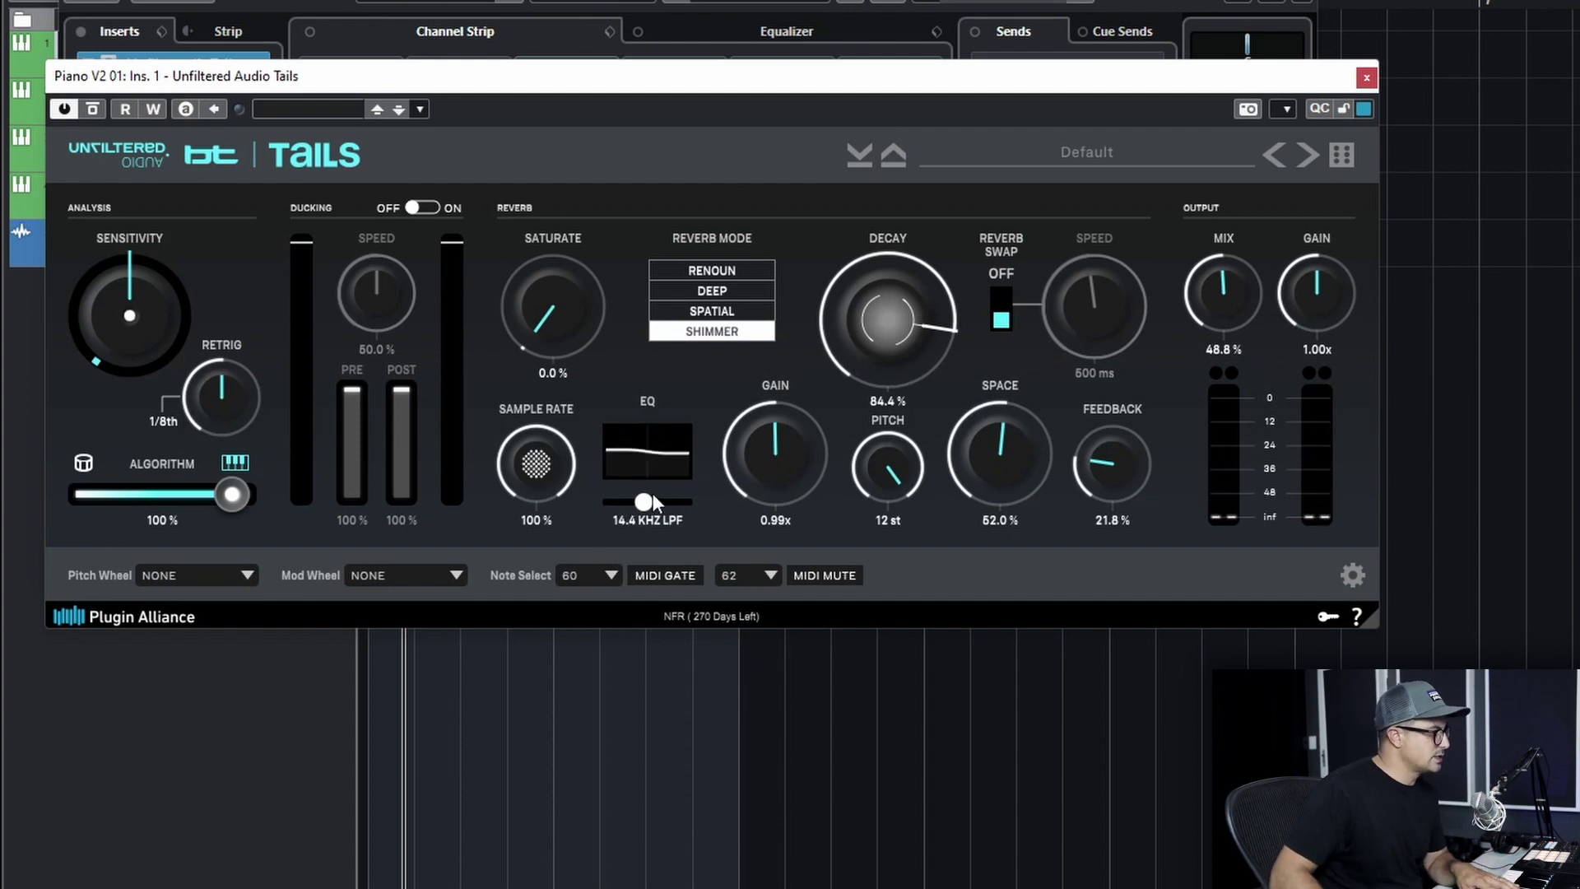
left_click_drag(562, 279, 576, 166)
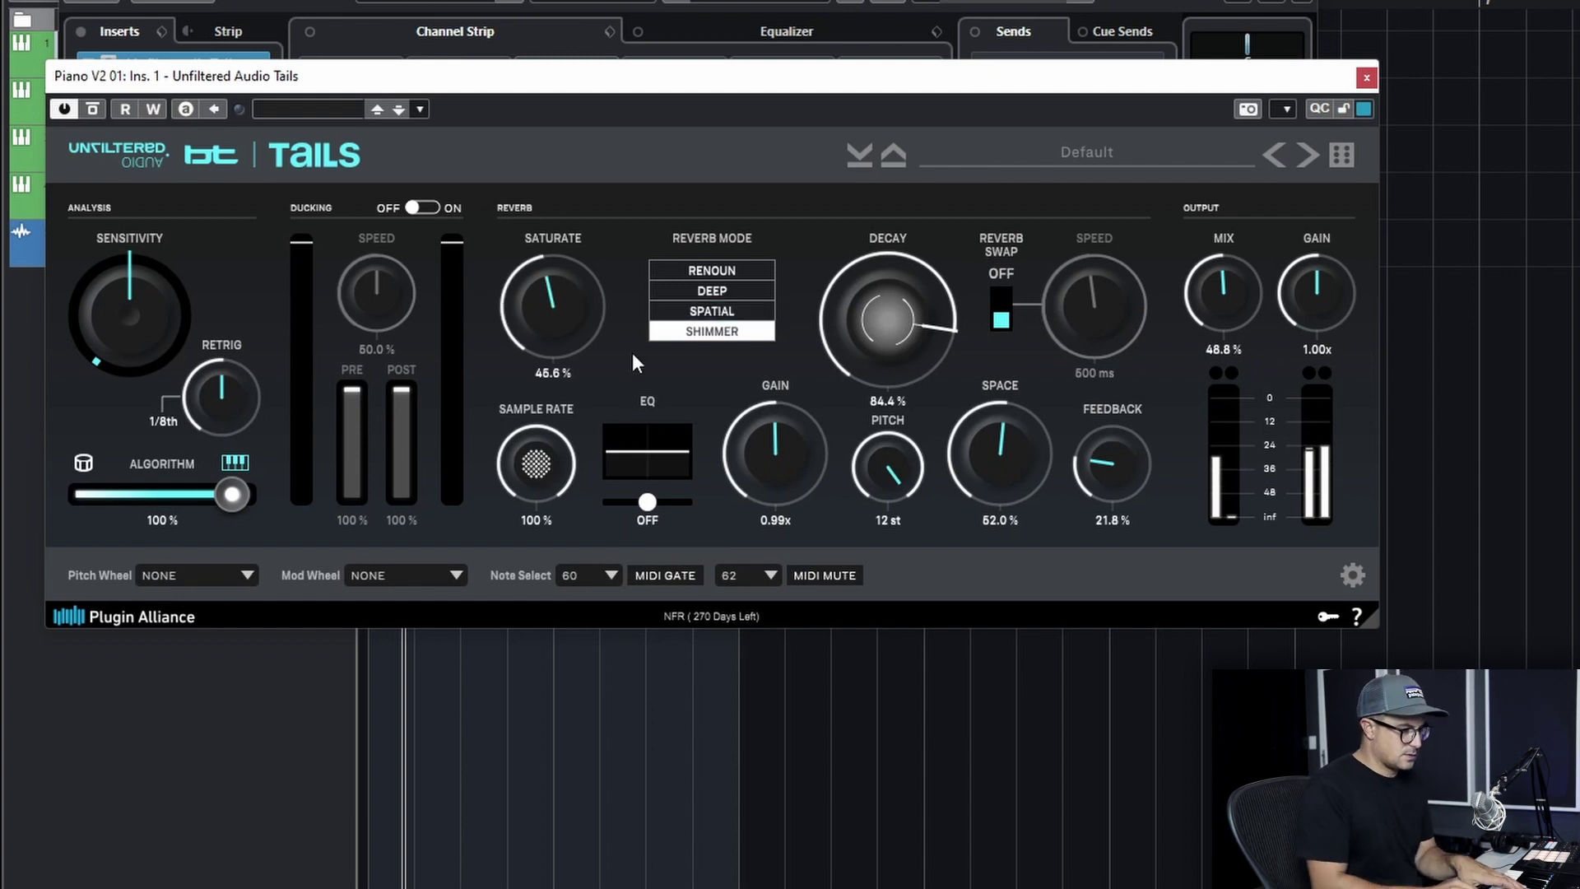
left_click_drag(576, 296, 580, 445)
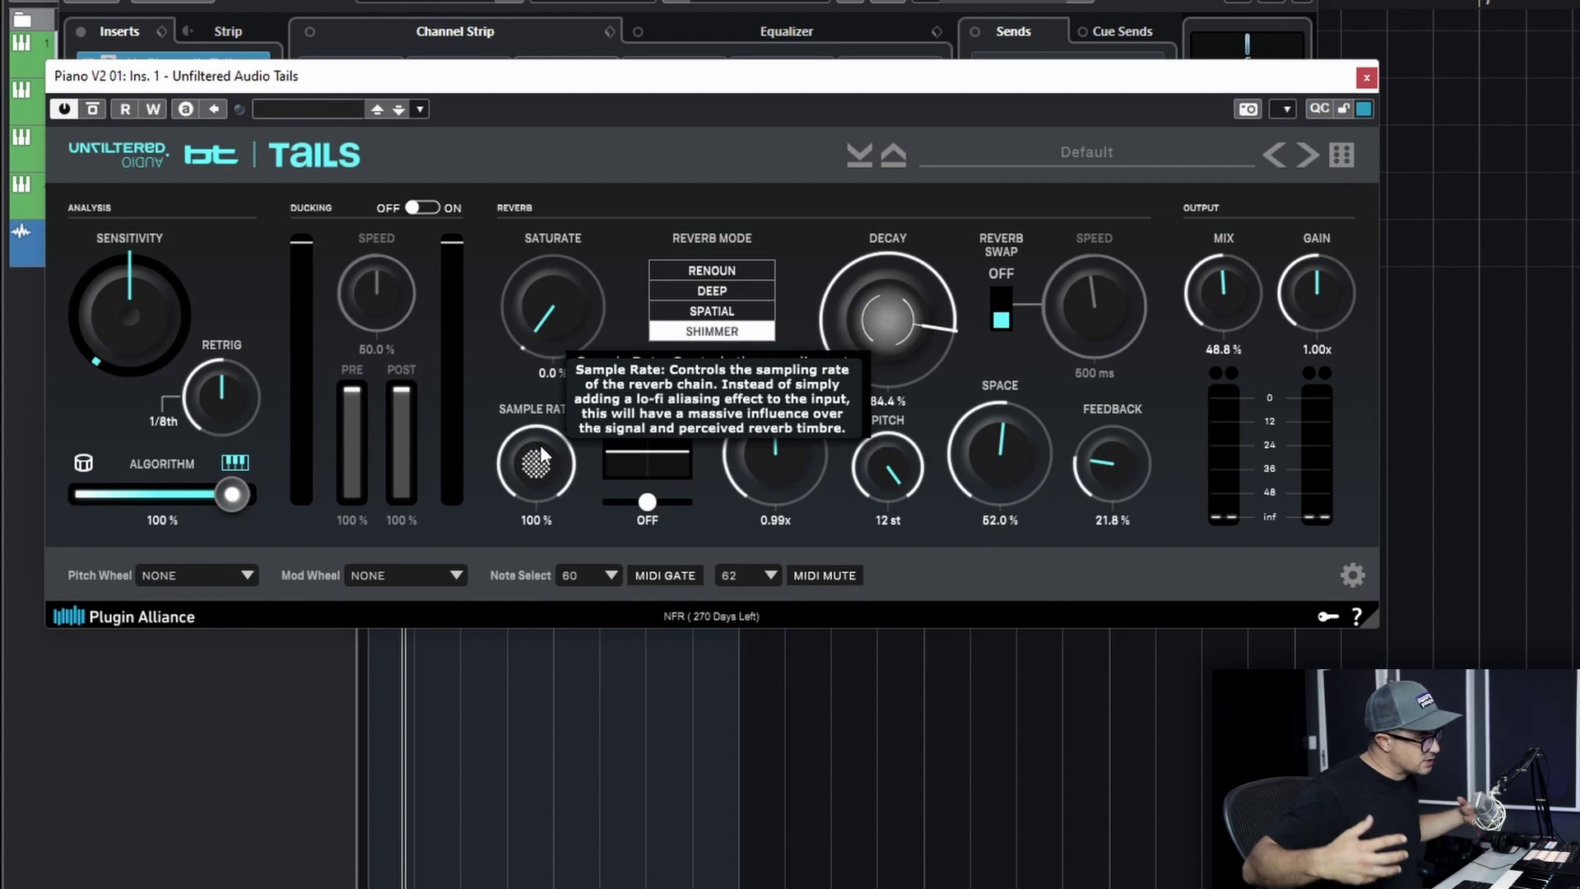
Step: Try the reverb's sample rate at 52.1% and 22%, and restore it to 100%
left_click_drag(540, 444, 559, 568)
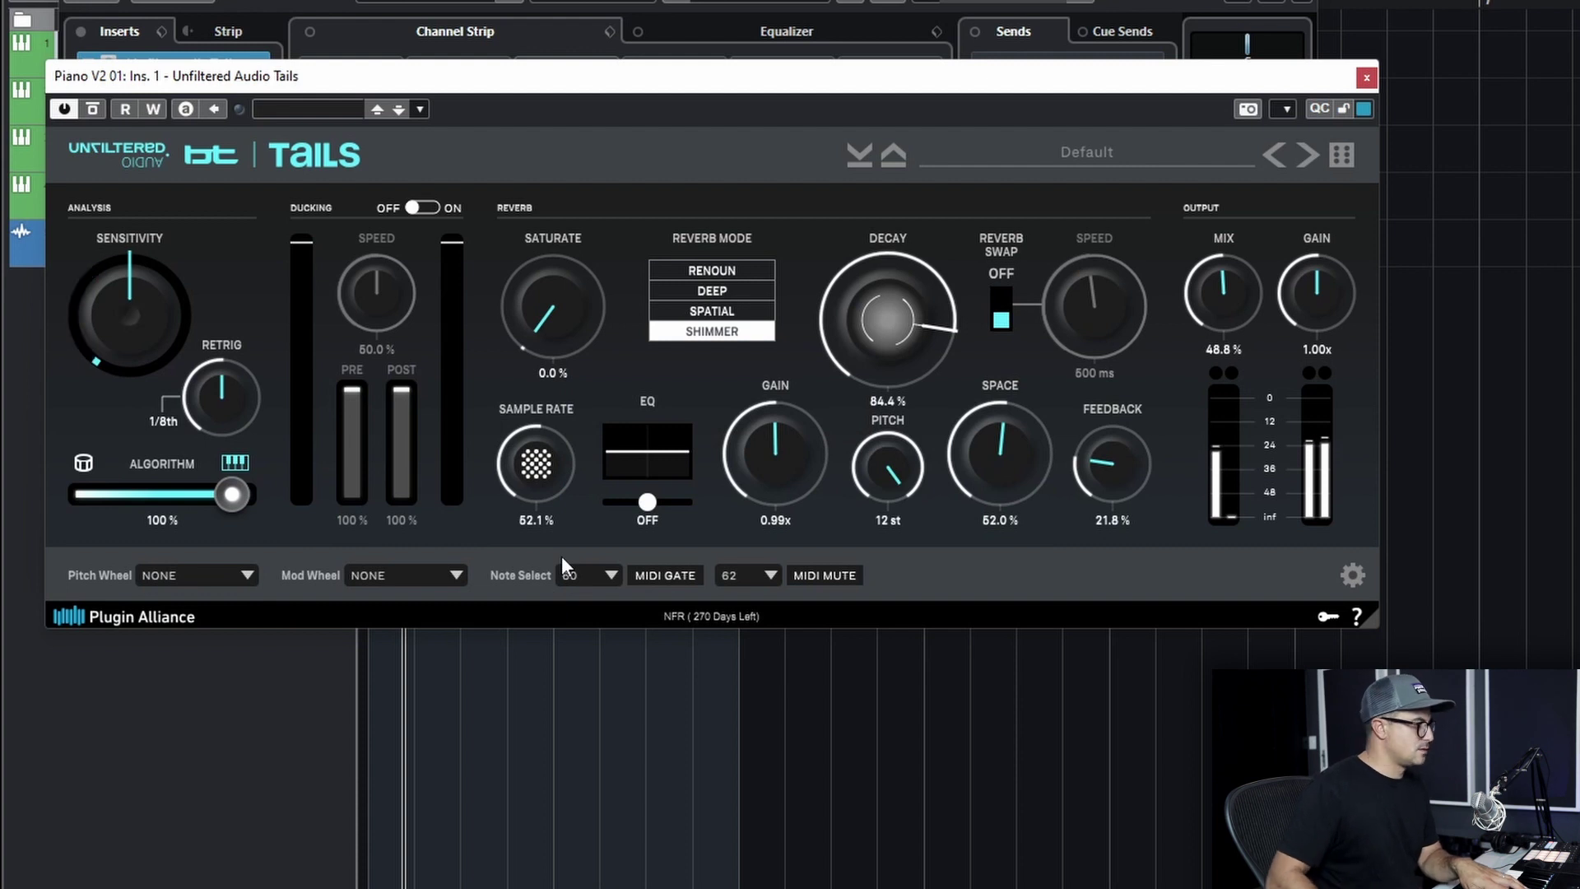
left_click_drag(547, 479, 556, 567)
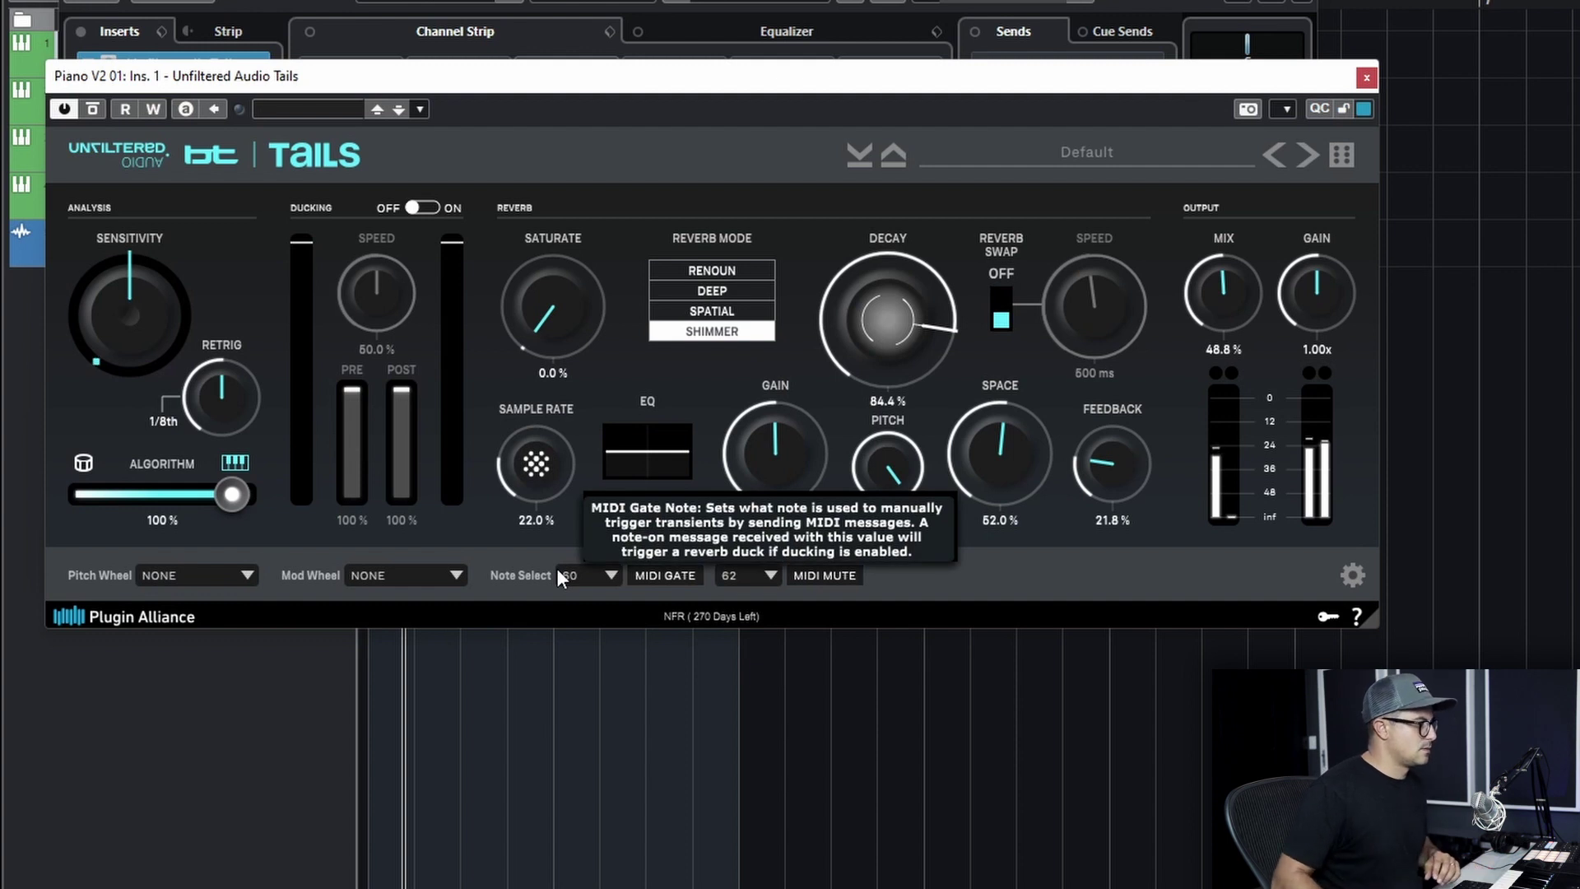
left_click_drag(558, 456, 562, 122)
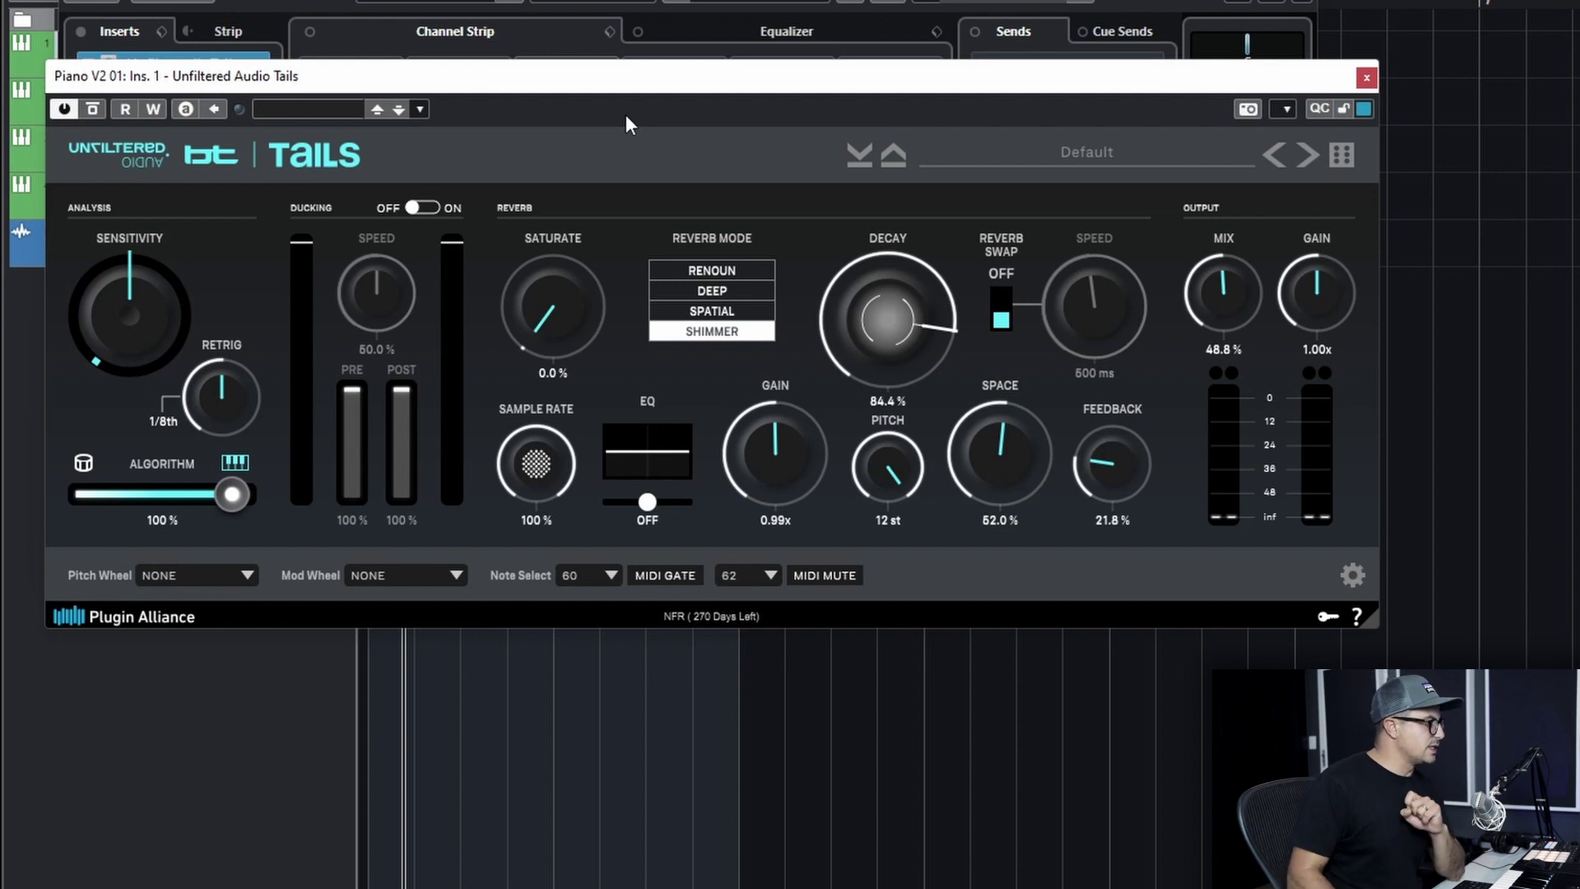
Step: Switch the reverb mode to Renoun and turn ducking on
left_click(721, 270)
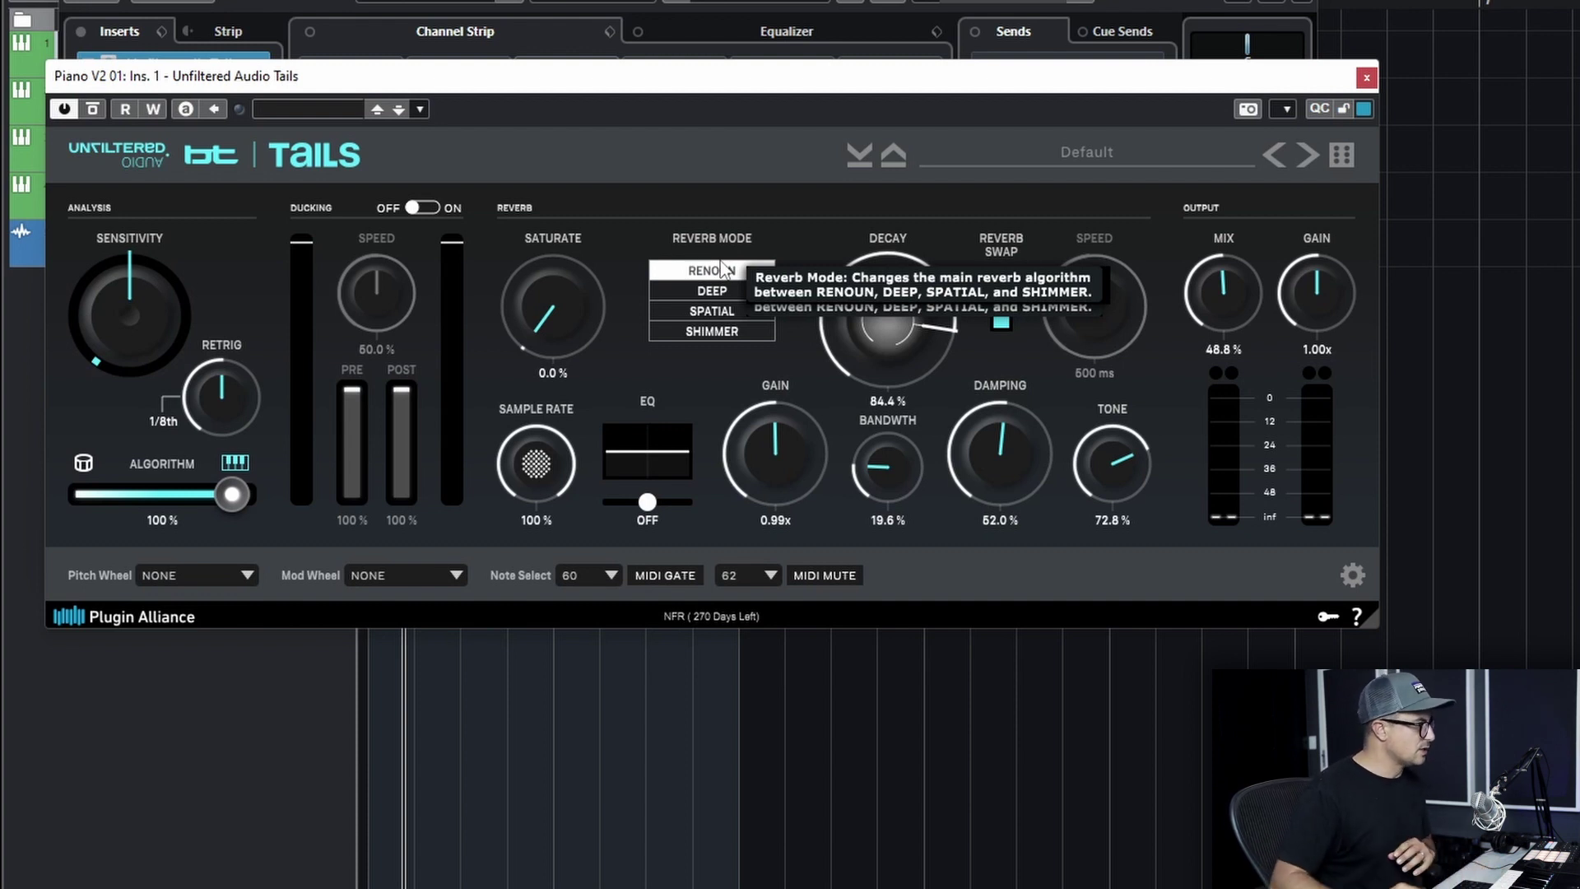
left_click(438, 204)
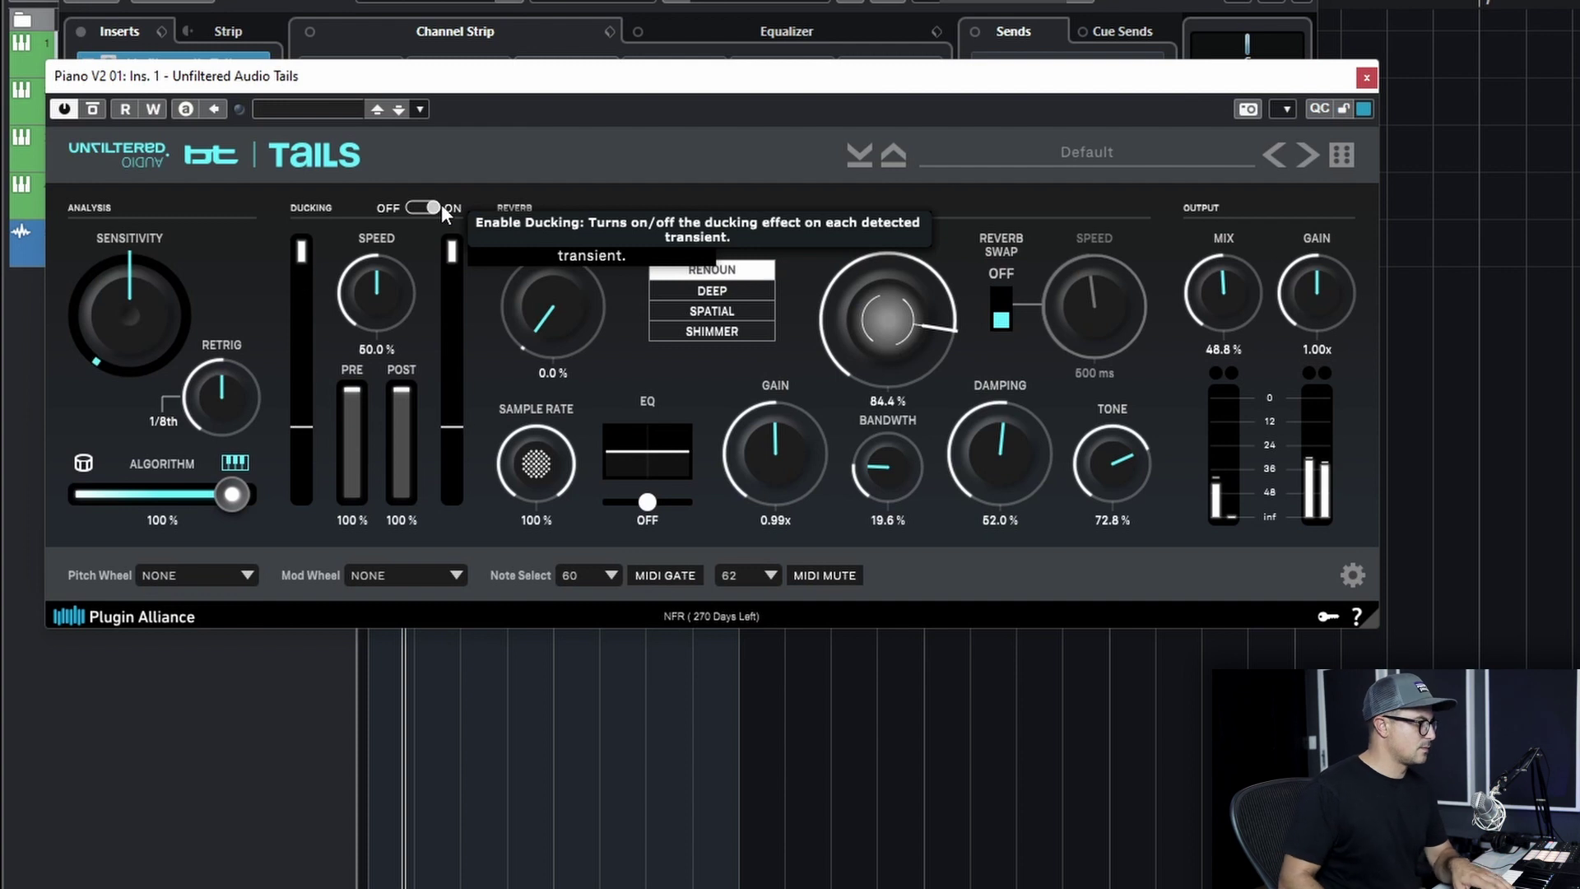
Step: Set the Renoun reverb's decay to 84.8%, bandwidth to 100%, damping to 72.4%, tone to 82.8% and the output mix to 53.6%
scroll(1230, 290, "up", 3)
scroll(926, 325, "up", 2)
scroll(907, 463, "up", 10)
scroll(983, 417, "up", 3)
scroll(988, 436, "up", 5)
scroll(1138, 471, "up", 4)
scroll(912, 377, "down", 2)
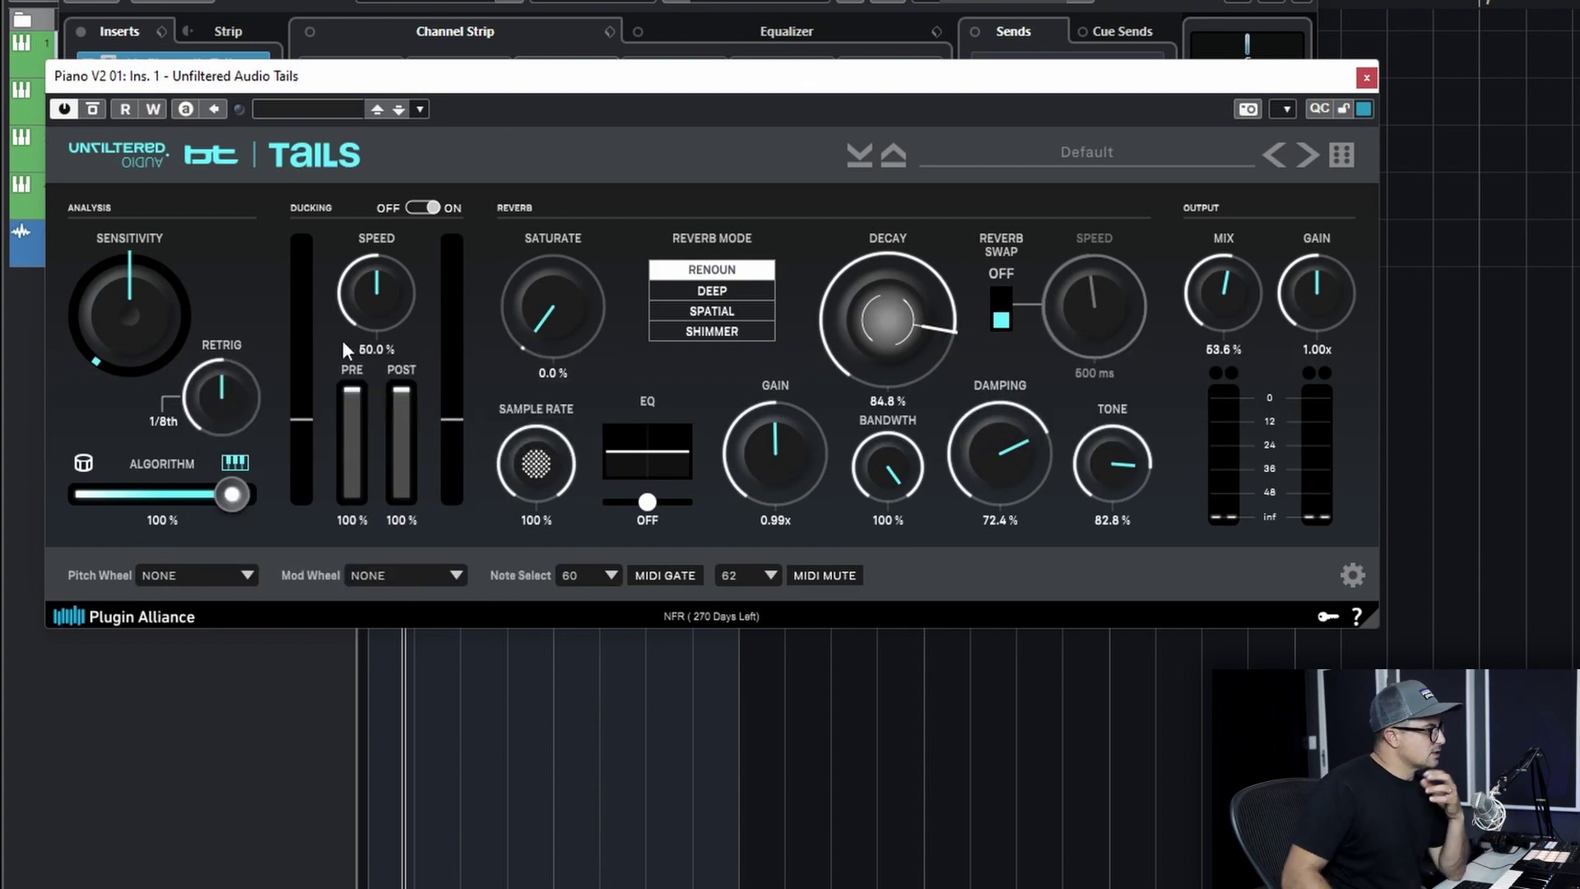
Step: Set the ducking speed to 80.4% and the pre-reverb compression amount to 18%
left_click_drag(382, 283, 408, 216)
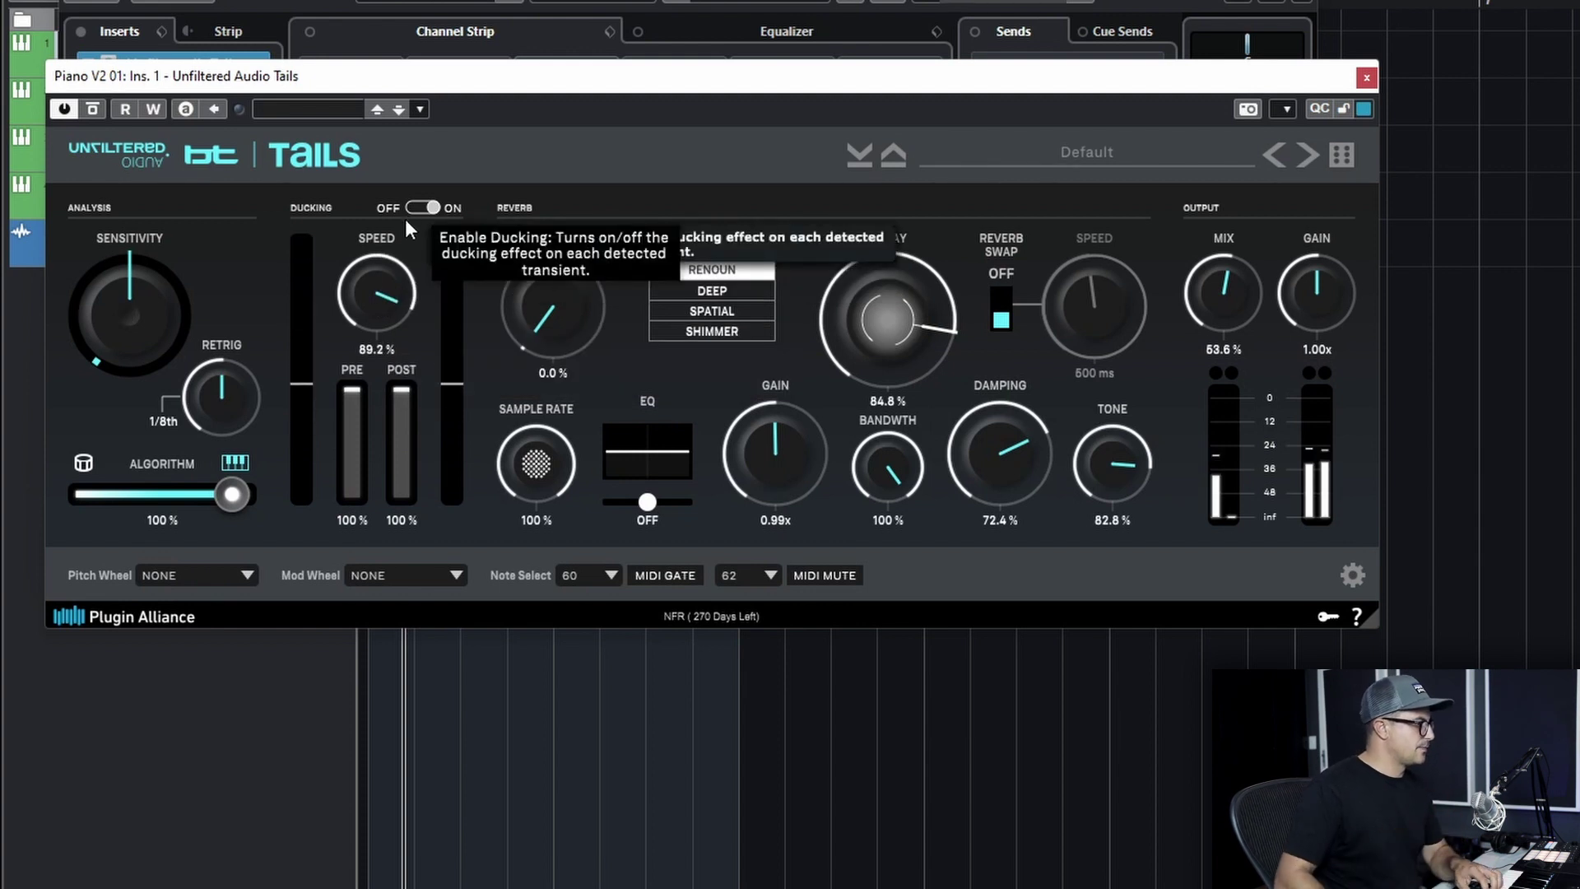
left_click_drag(371, 307, 368, 321)
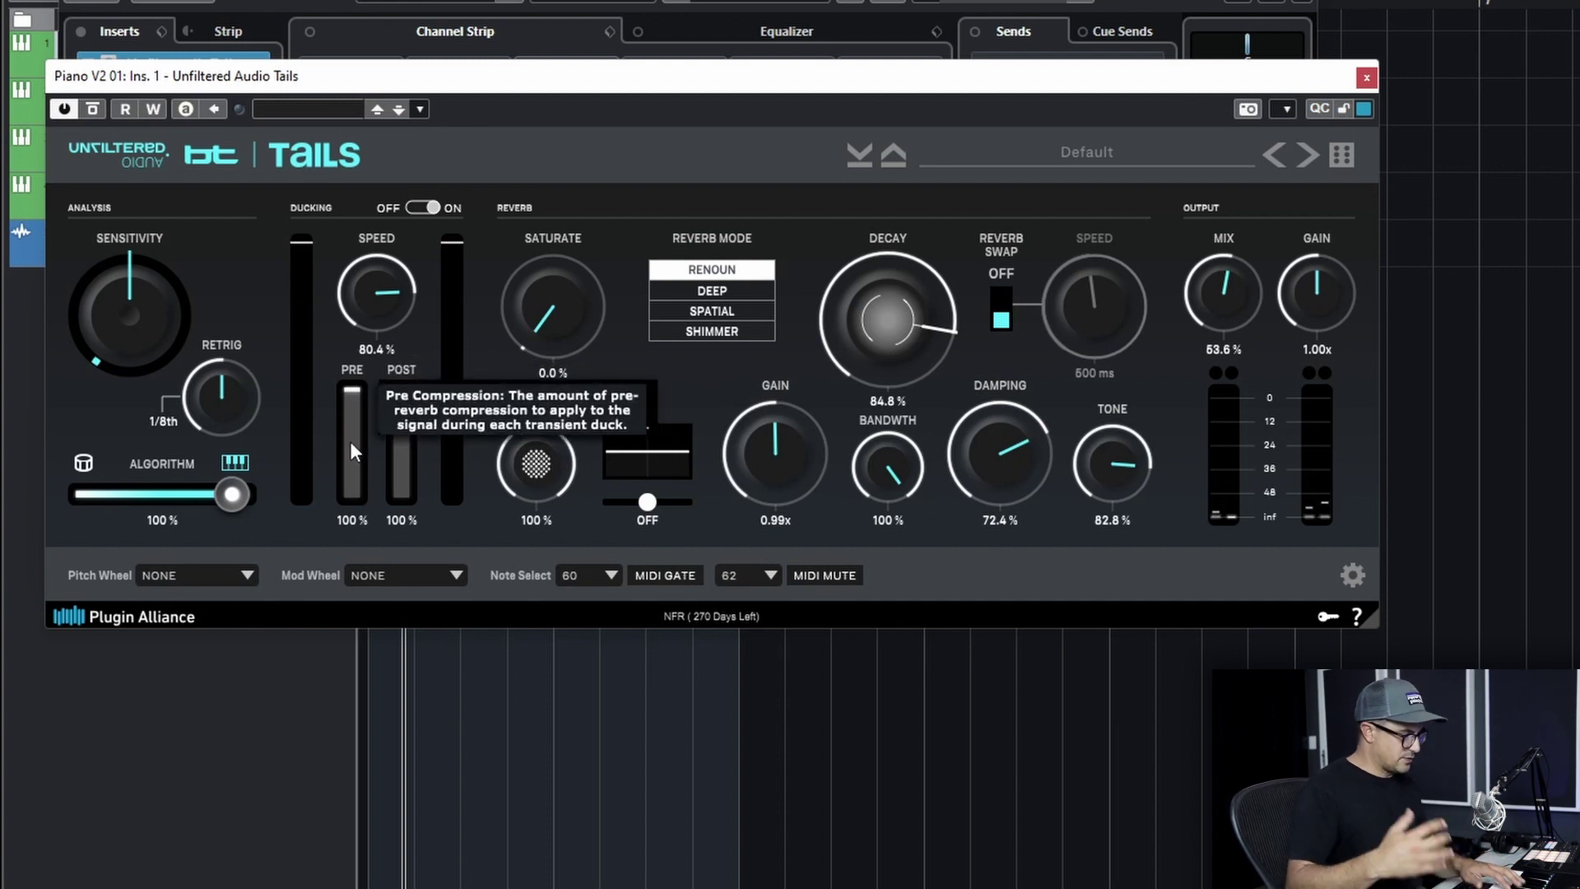
left_click_drag(349, 441, 346, 628)
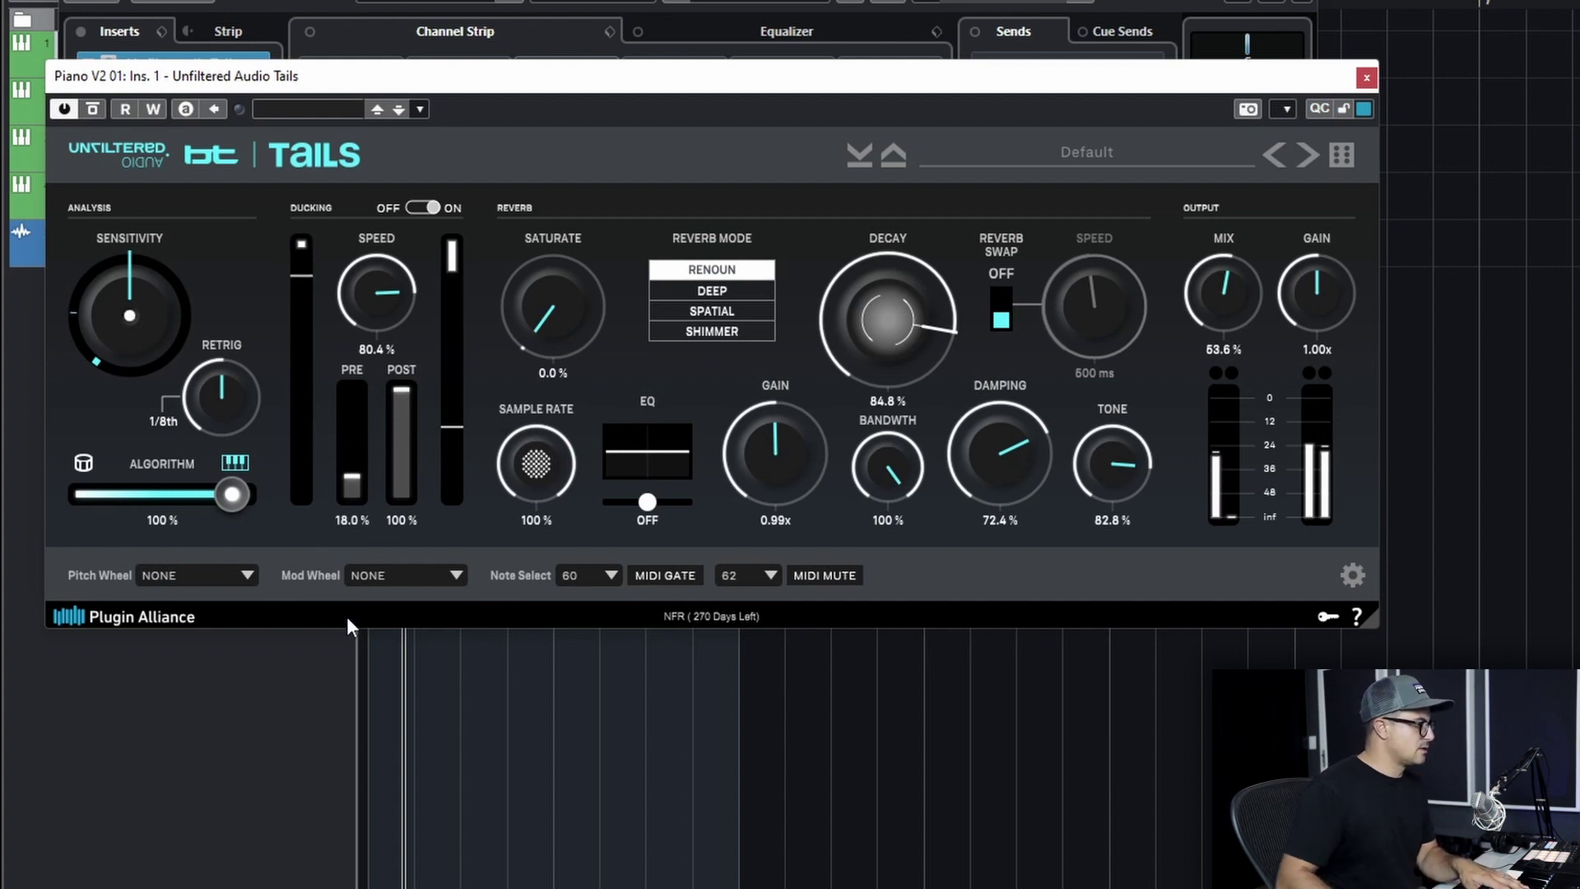
Step: Try the ducking's pre amount at 94.4% and 100%, with the post amount lowered to 0%
left_click_drag(353, 481, 421, 252)
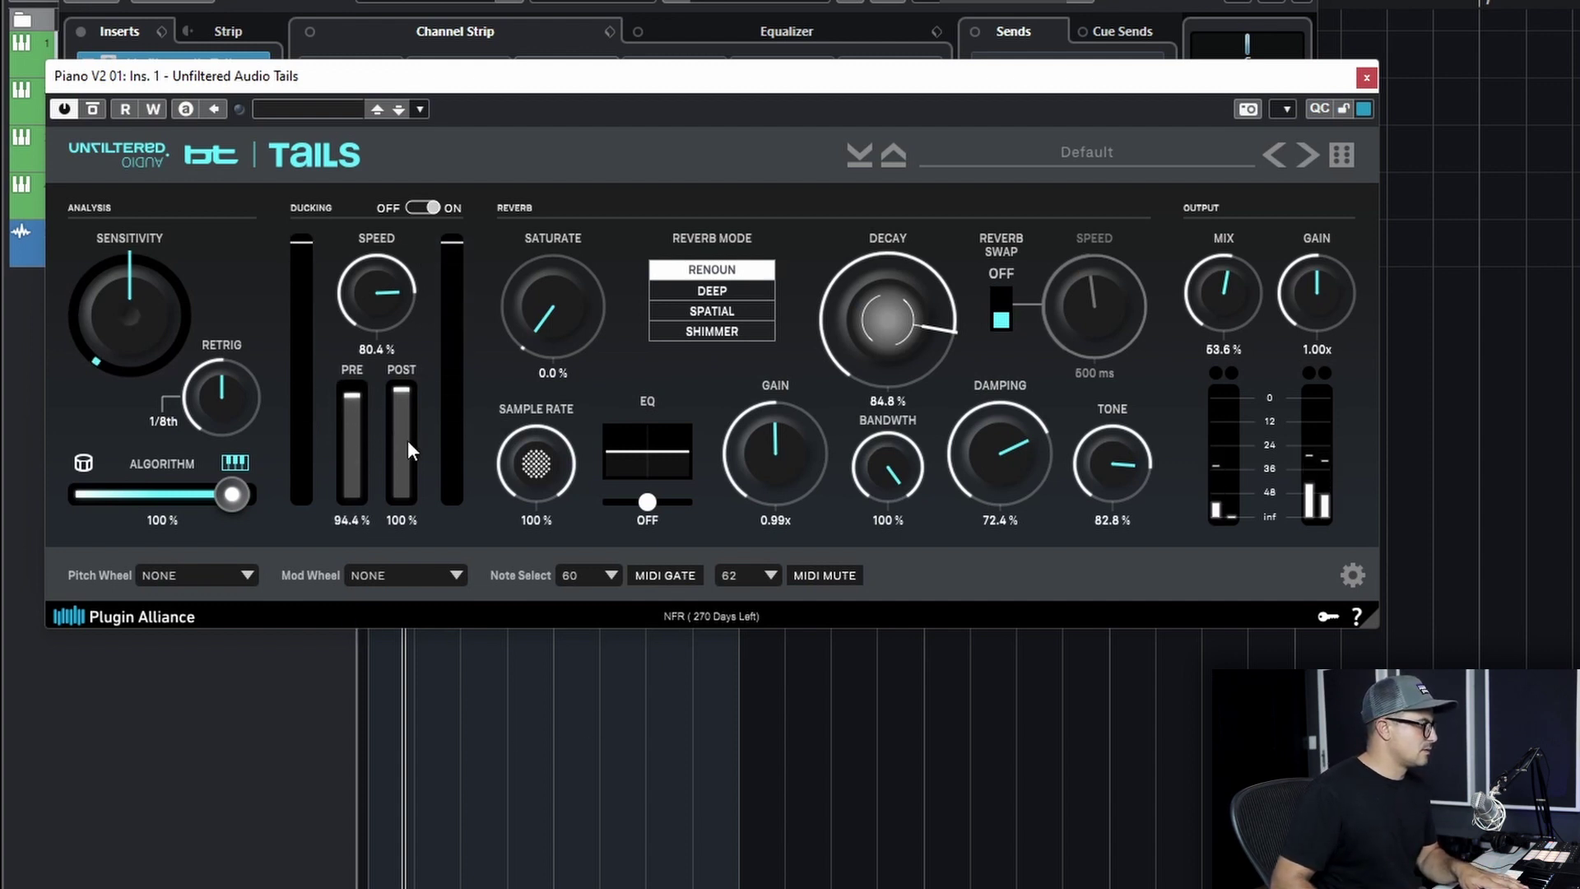
left_click_drag(407, 441, 394, 742)
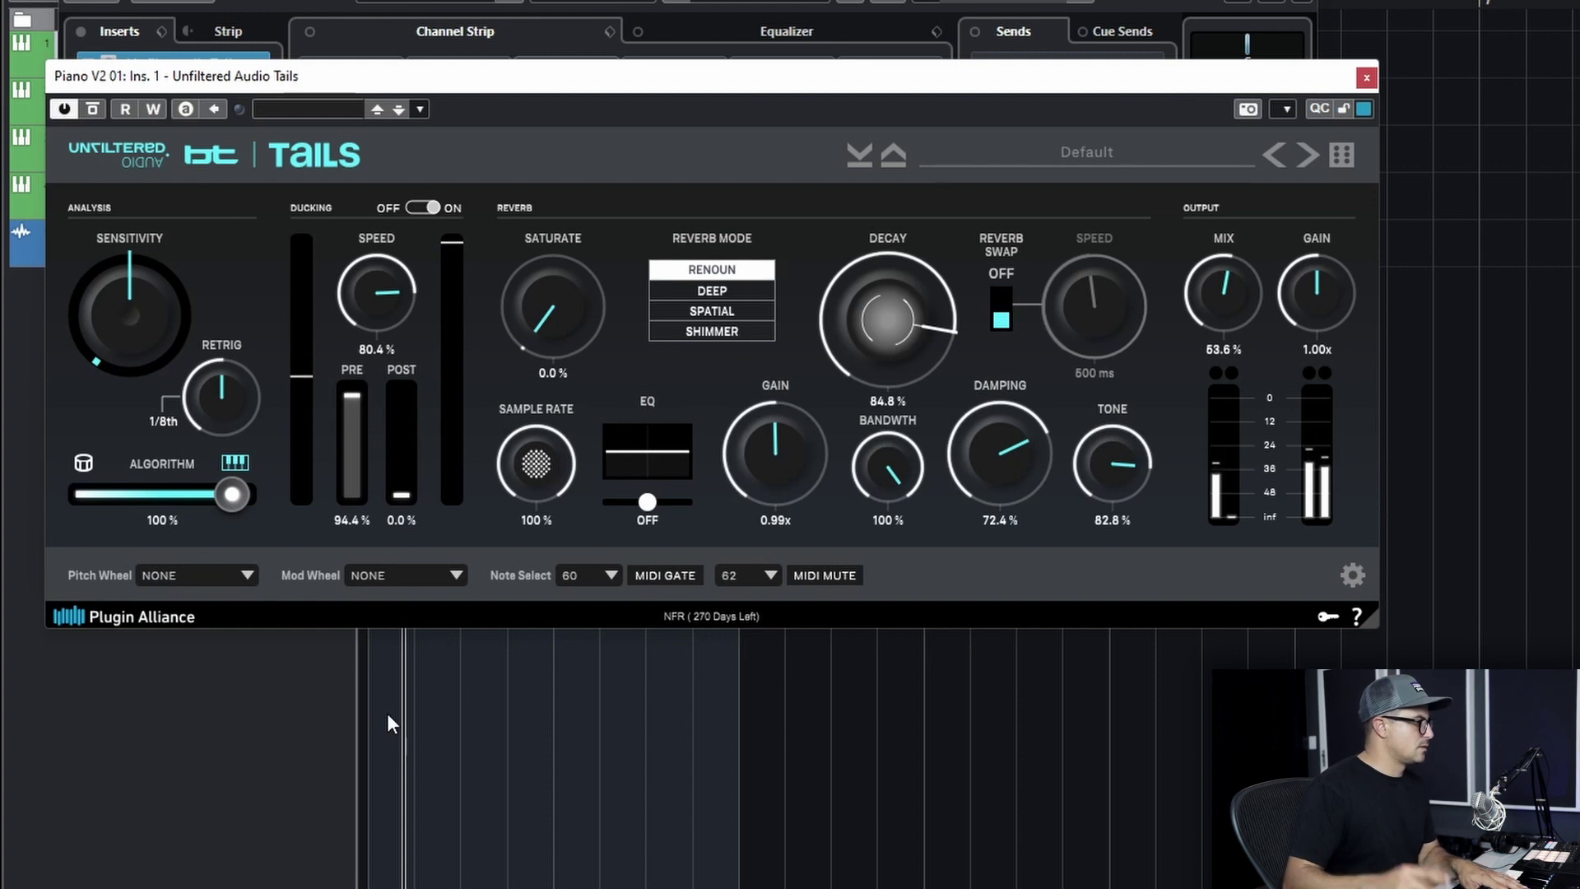
left_click_drag(352, 400, 304, 308)
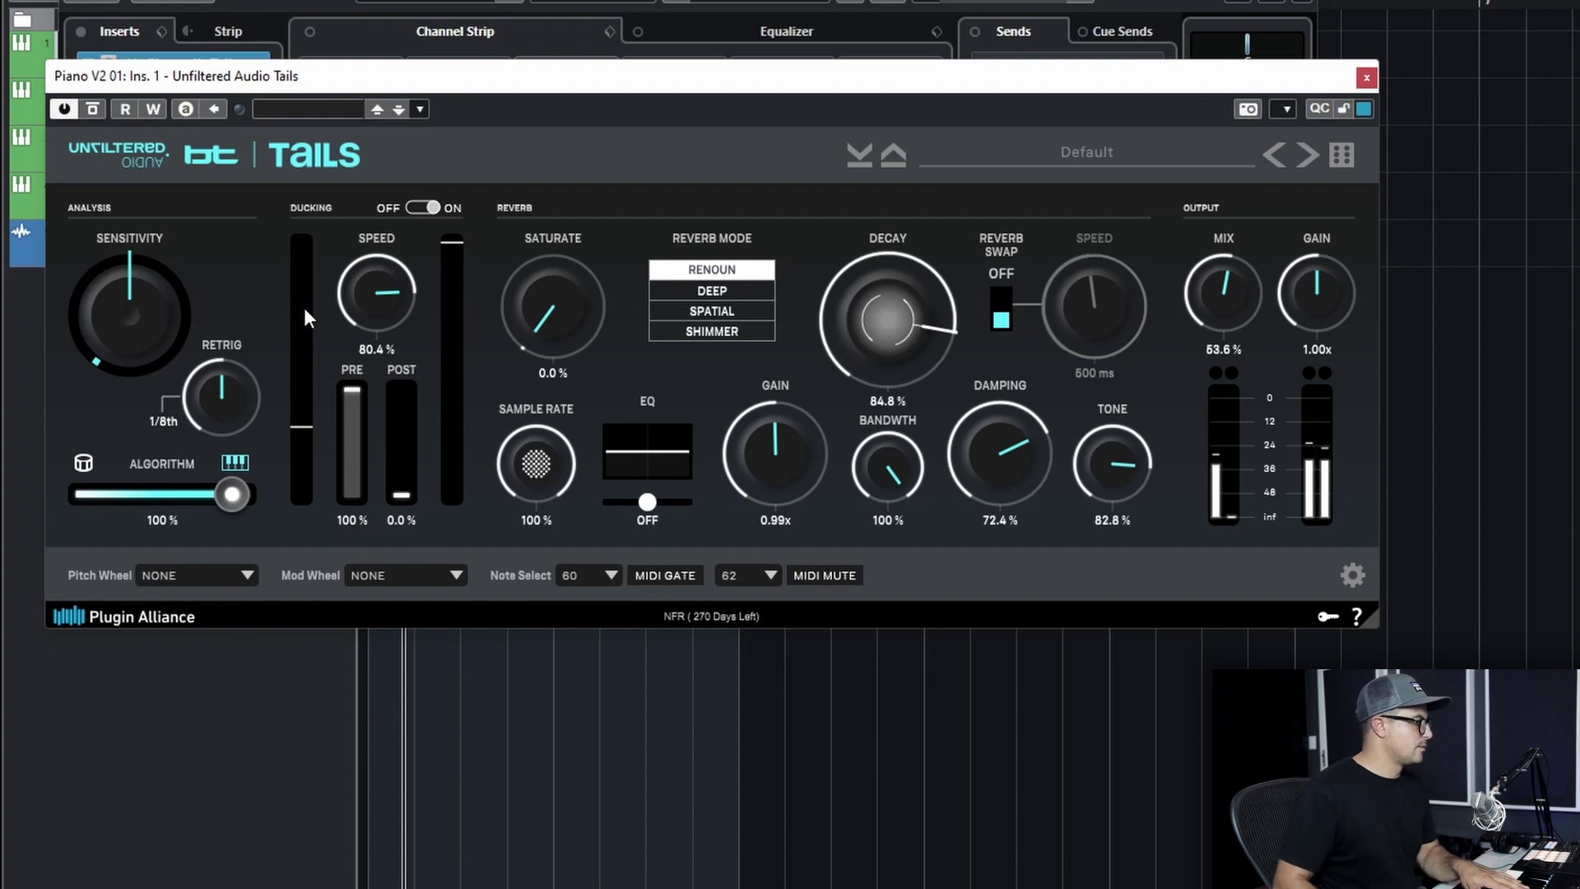
Step: Set the ducking's post amount to 100% and pre amount to 0%, and turn ducking off
left_click_drag(417, 438, 404, 338)
left_click_drag(364, 423, 318, 828)
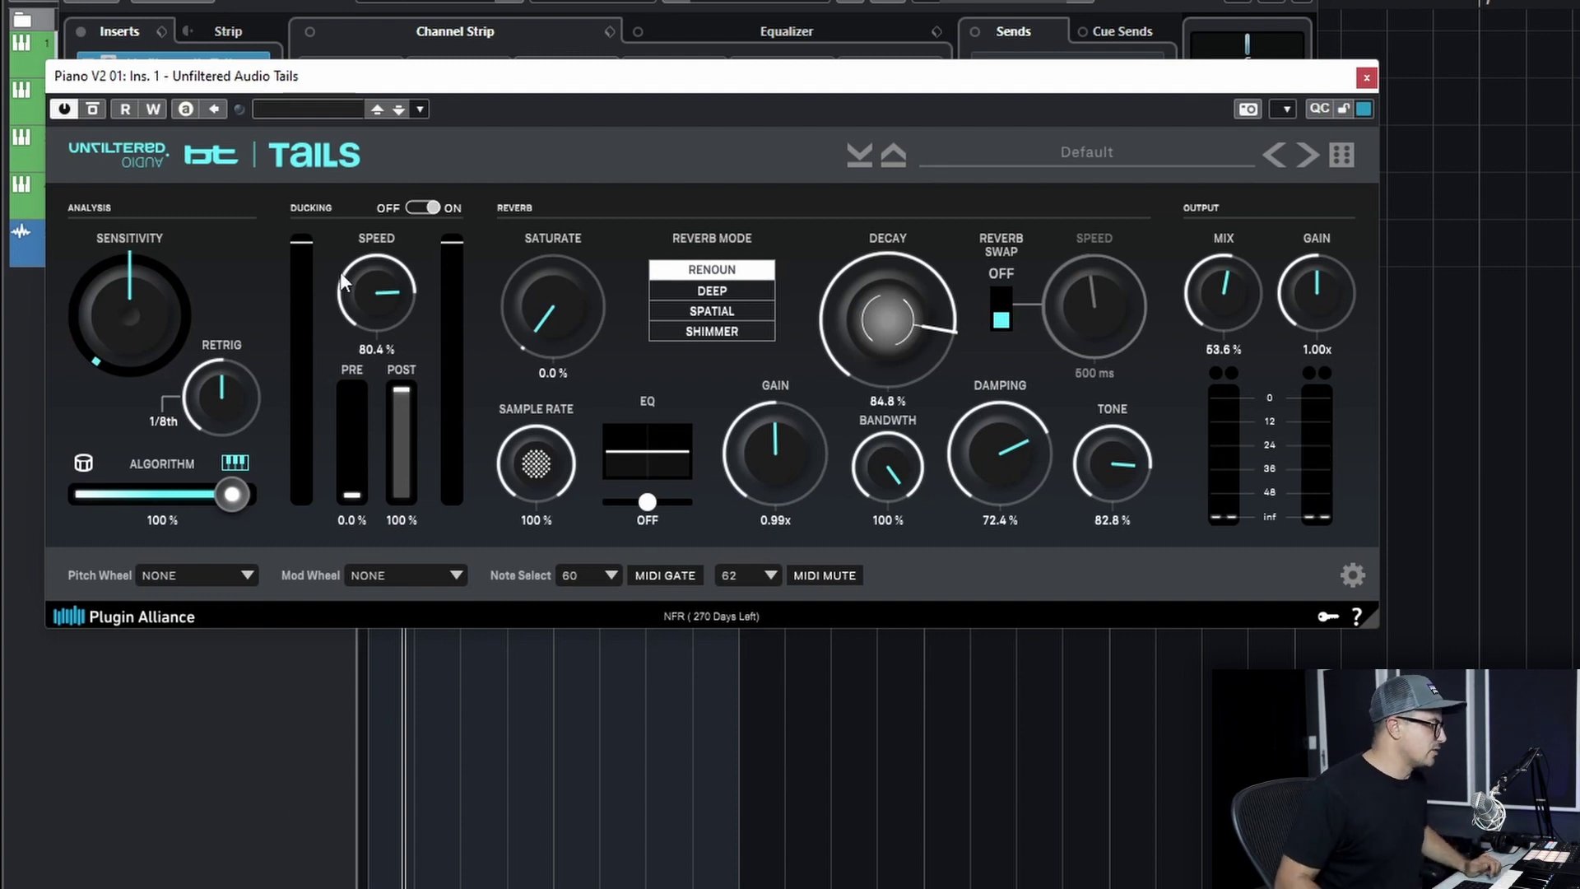
left_click(418, 209)
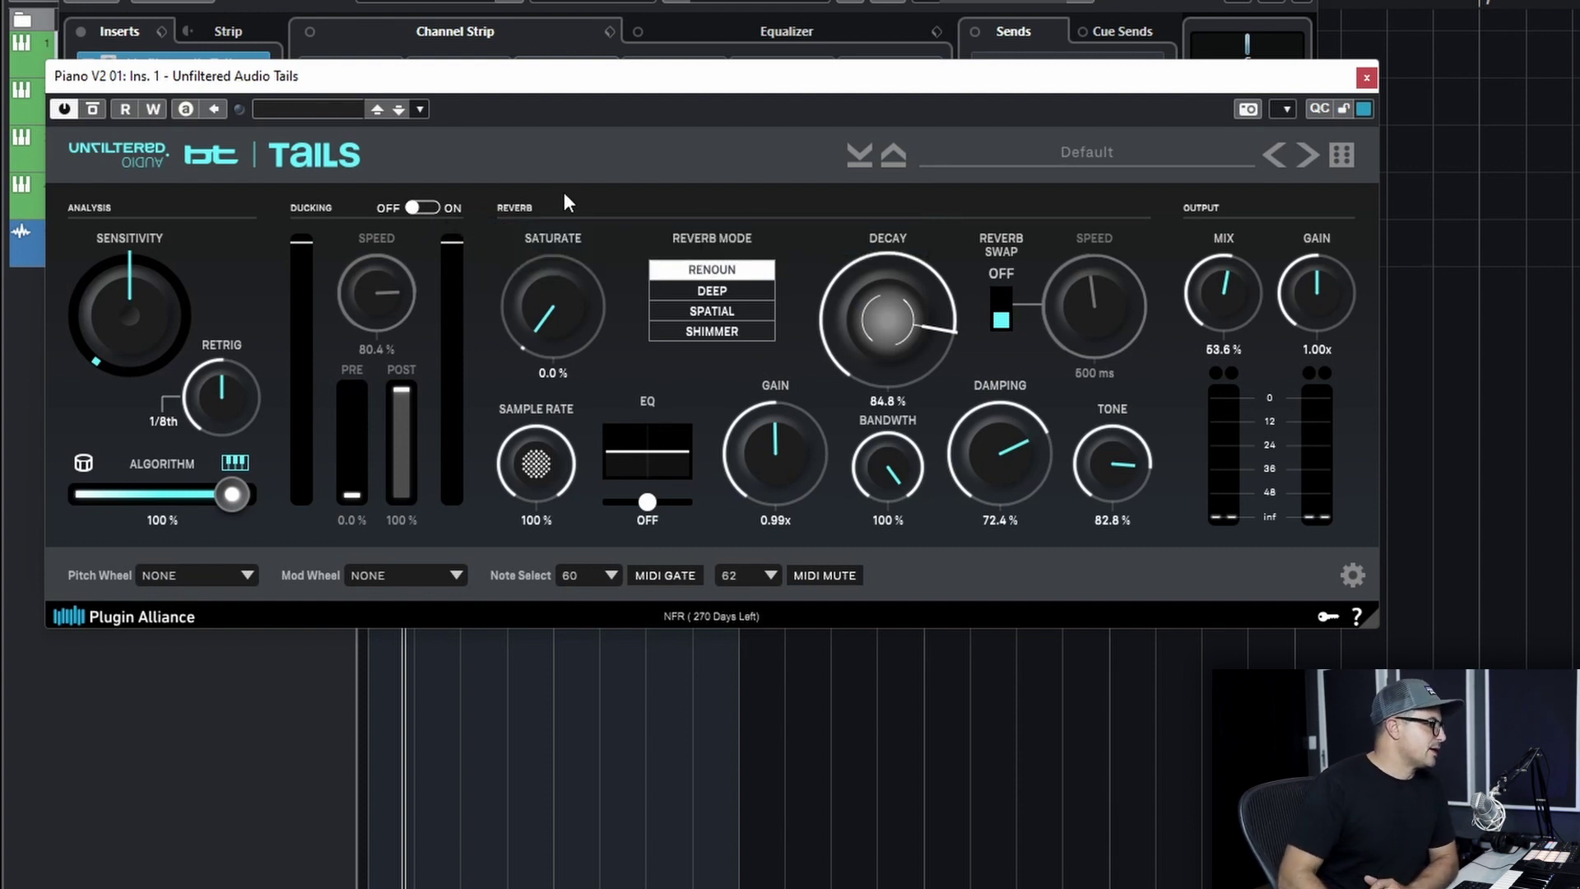
Step: Close the Tails window and make the ANA2 Pluck track audible in place of Piano V2 01
key("e")
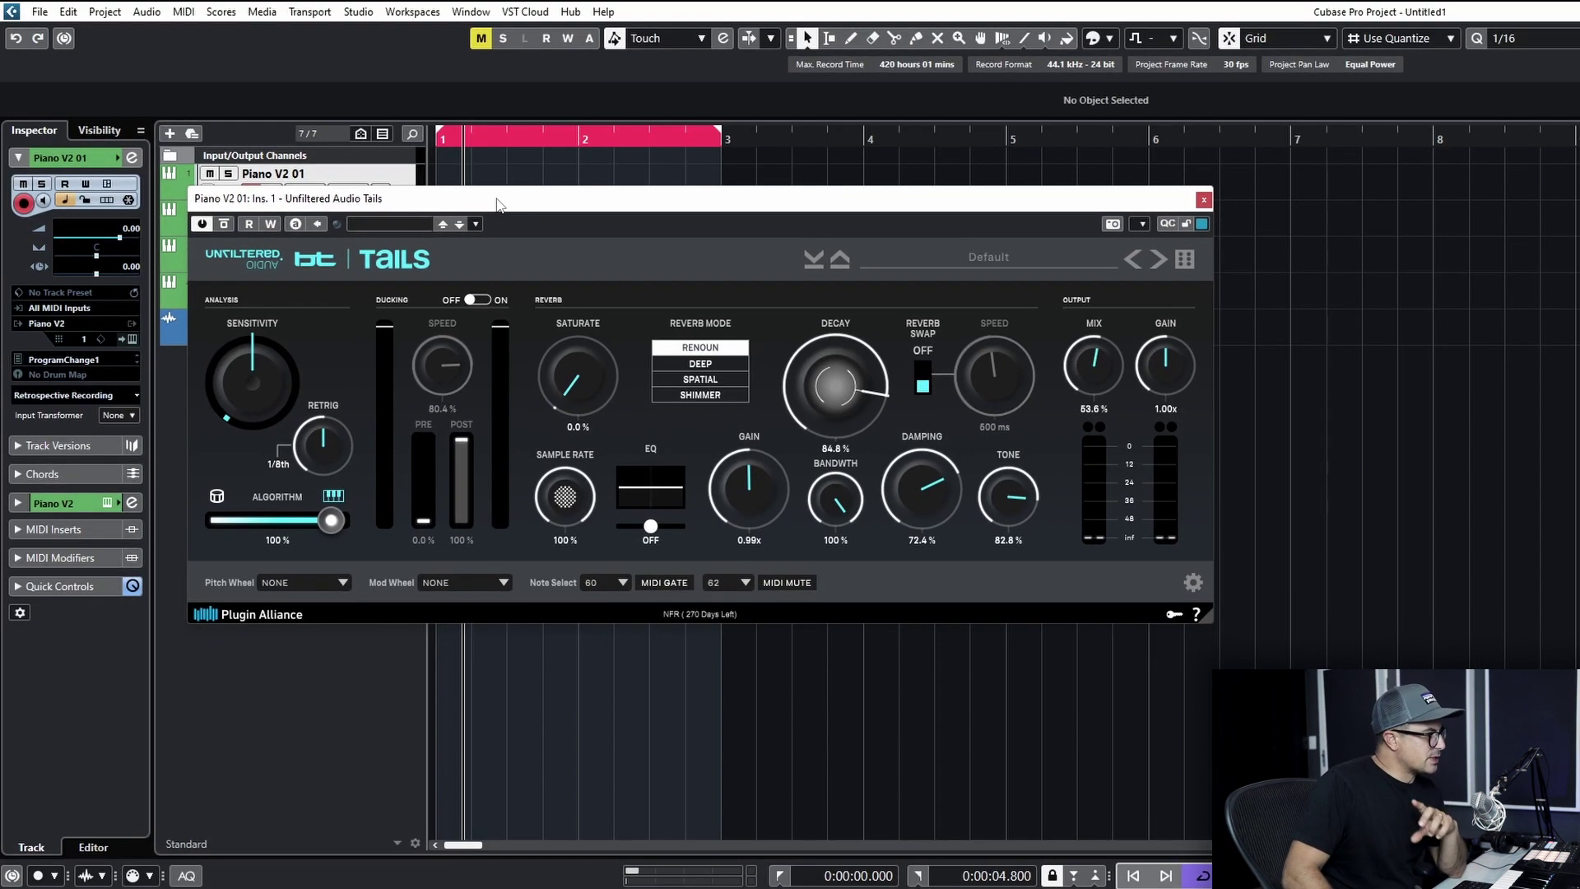
left_click_drag(465, 93, 495, 376)
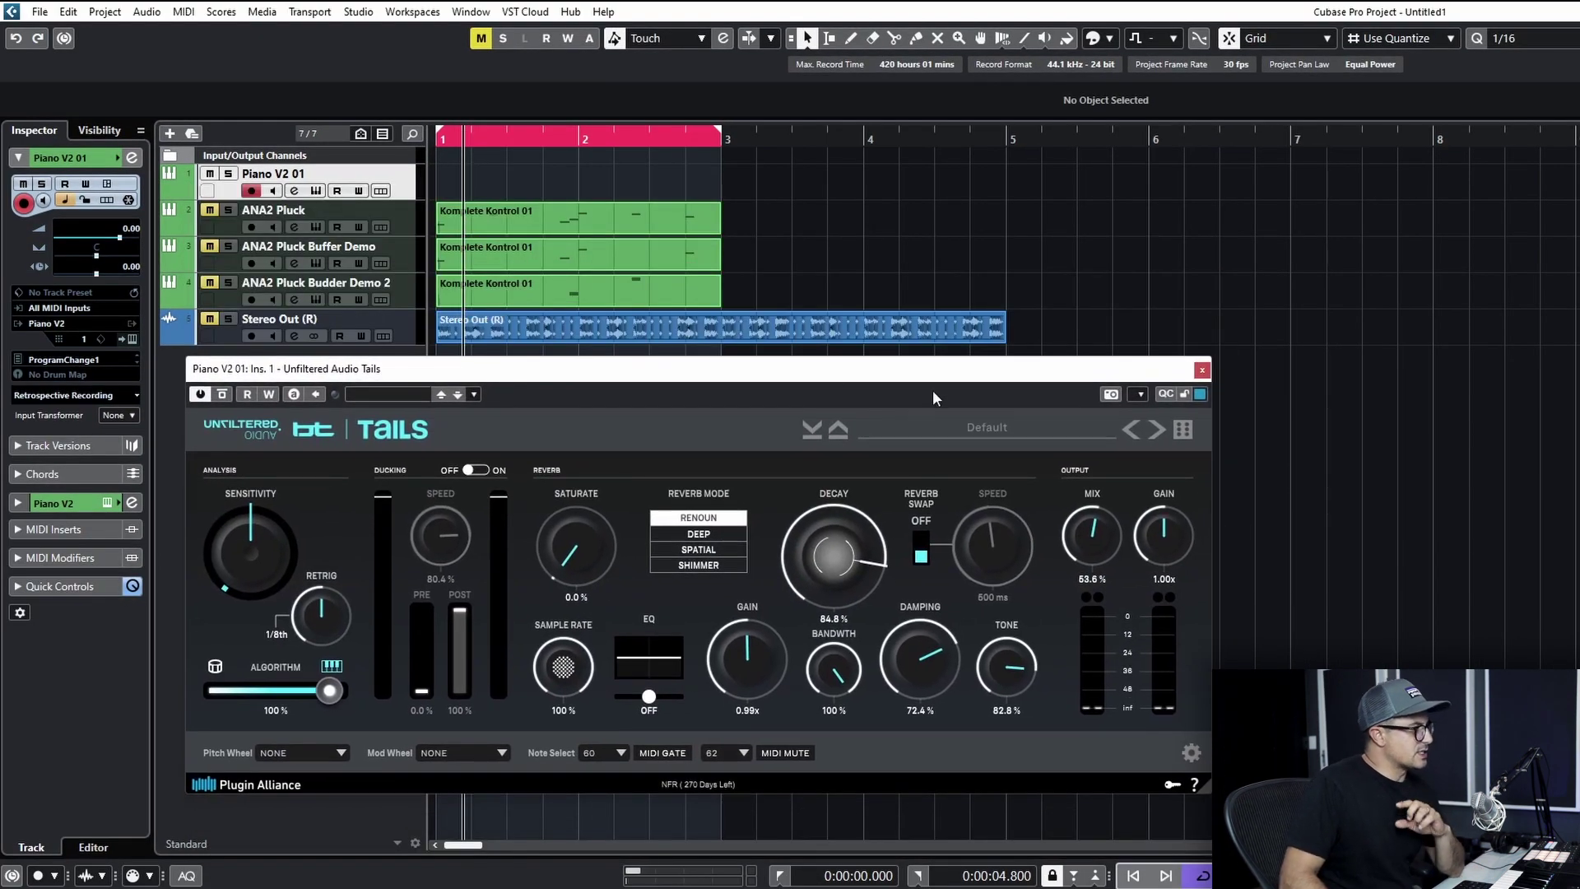
left_click(1202, 371)
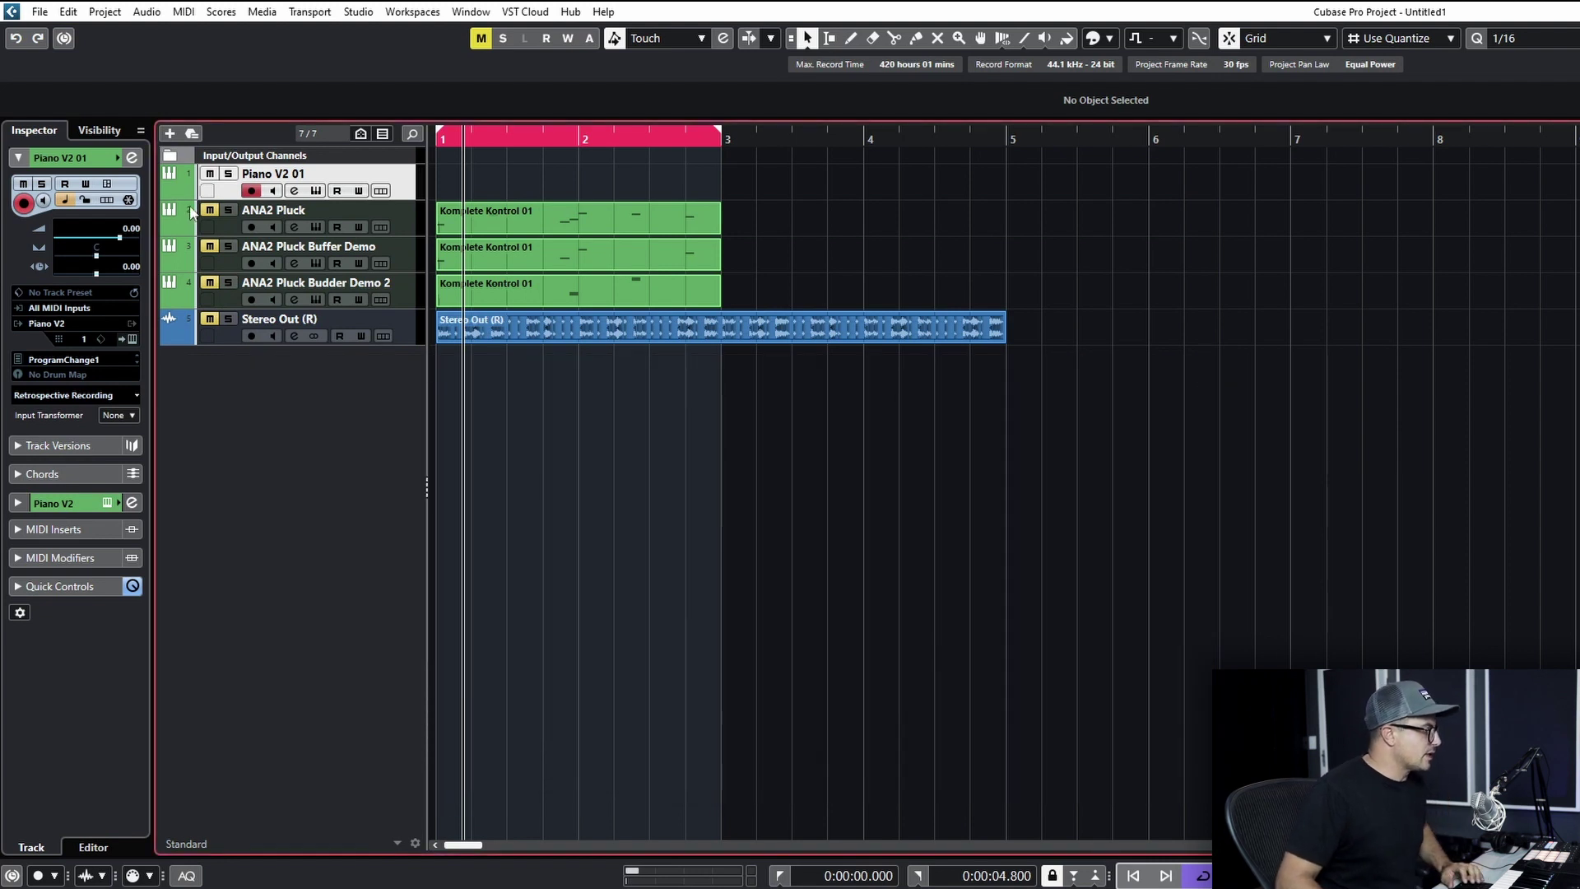
left_click(387, 224)
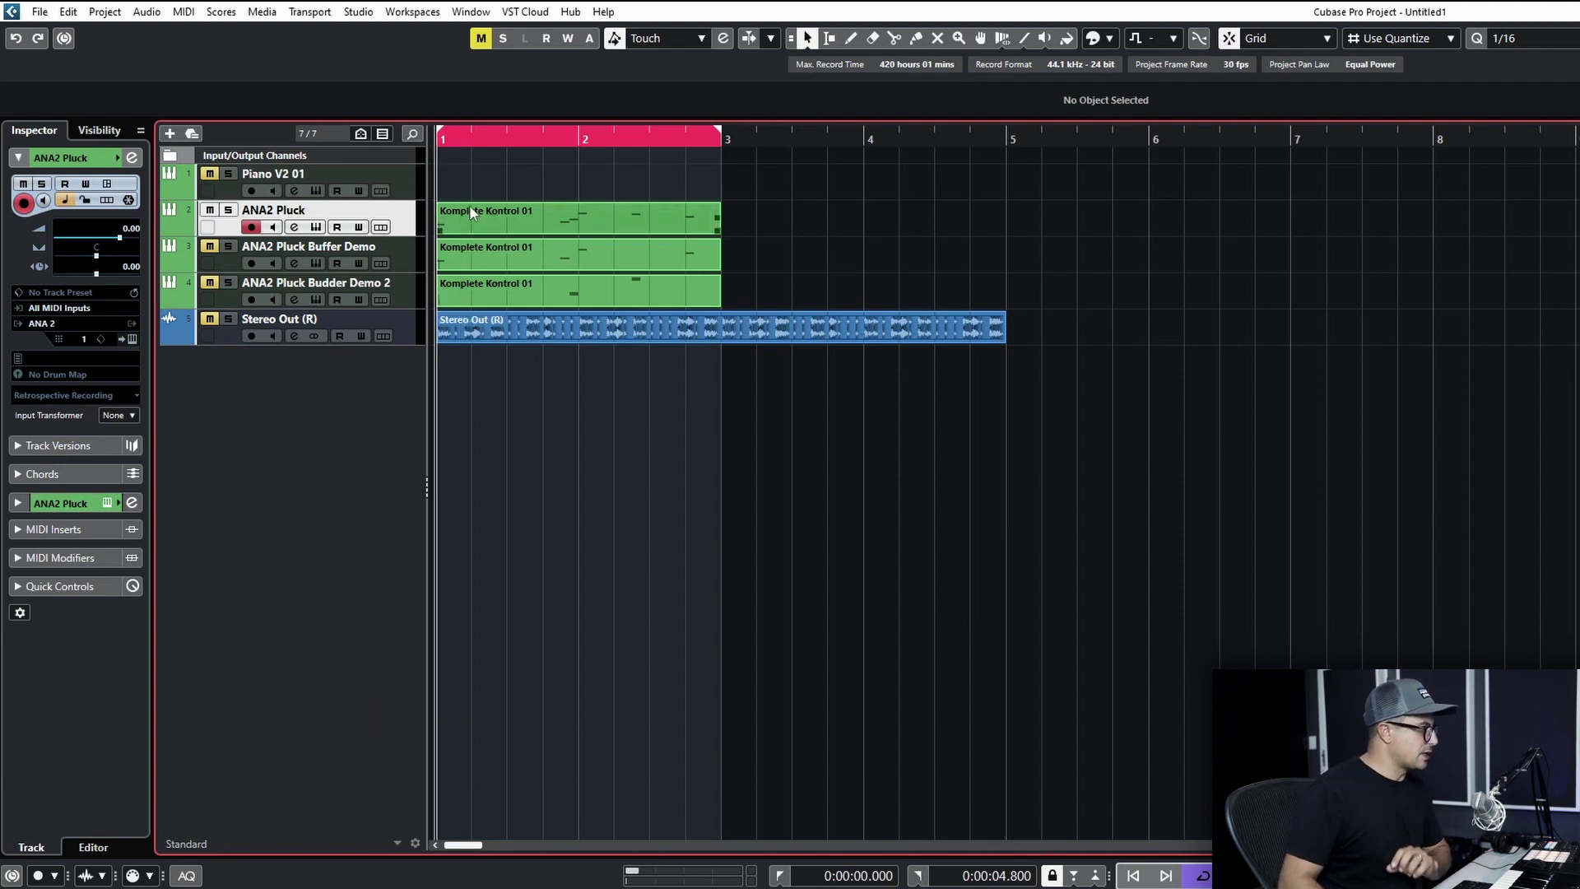
Step: Turn off the Tails insert on ANA2 Pluck and add the Raum reverb in the next insert slot
left_click(291, 228)
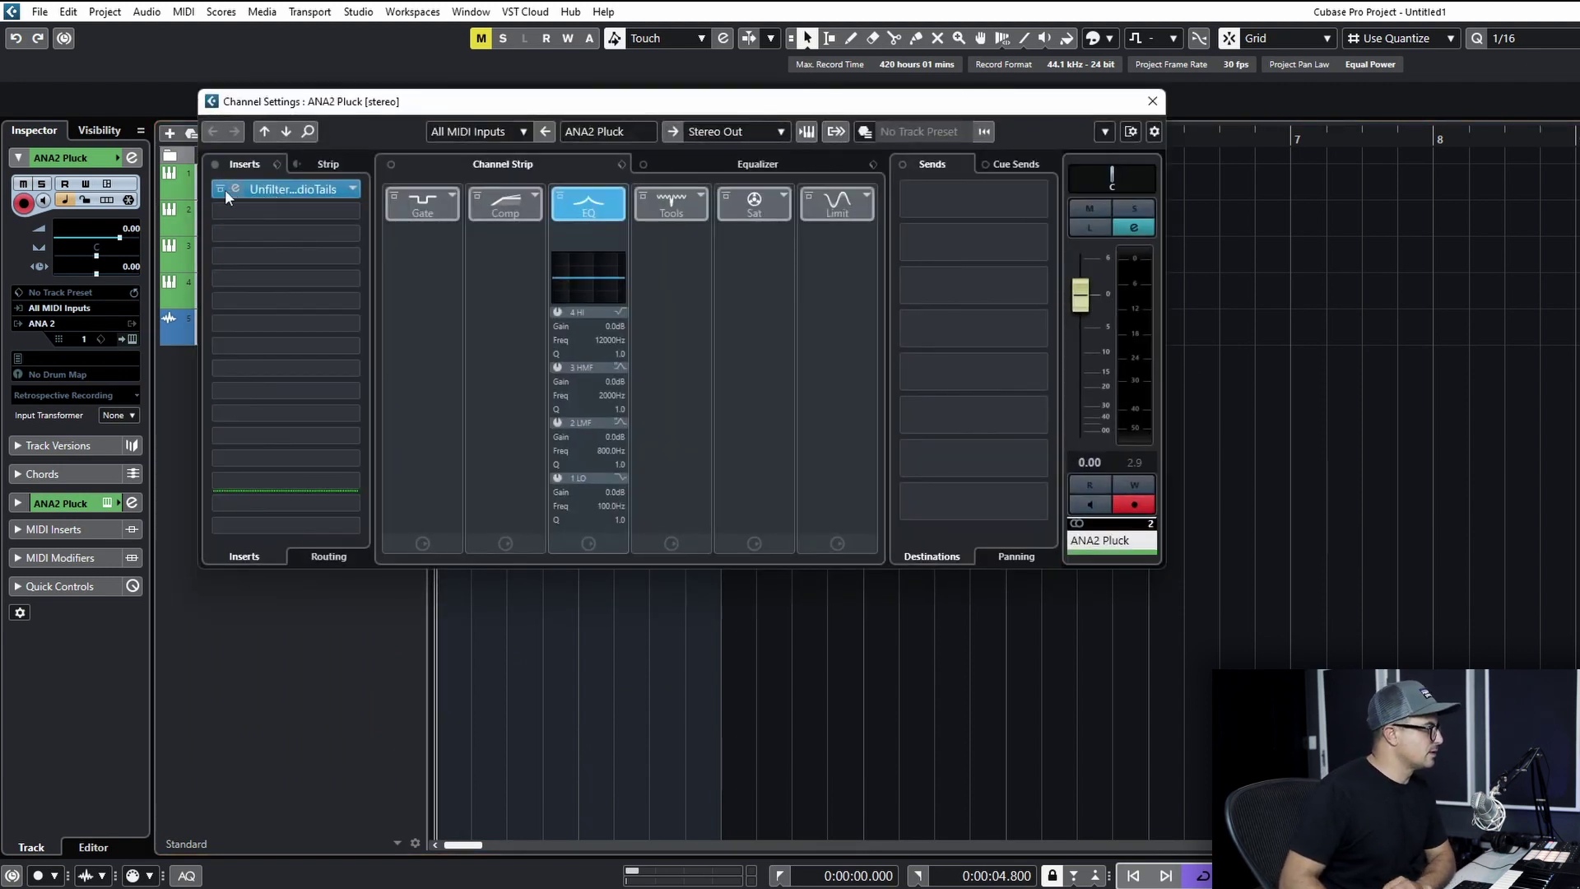
left_click(237, 206)
left_click(249, 215)
type("raum")
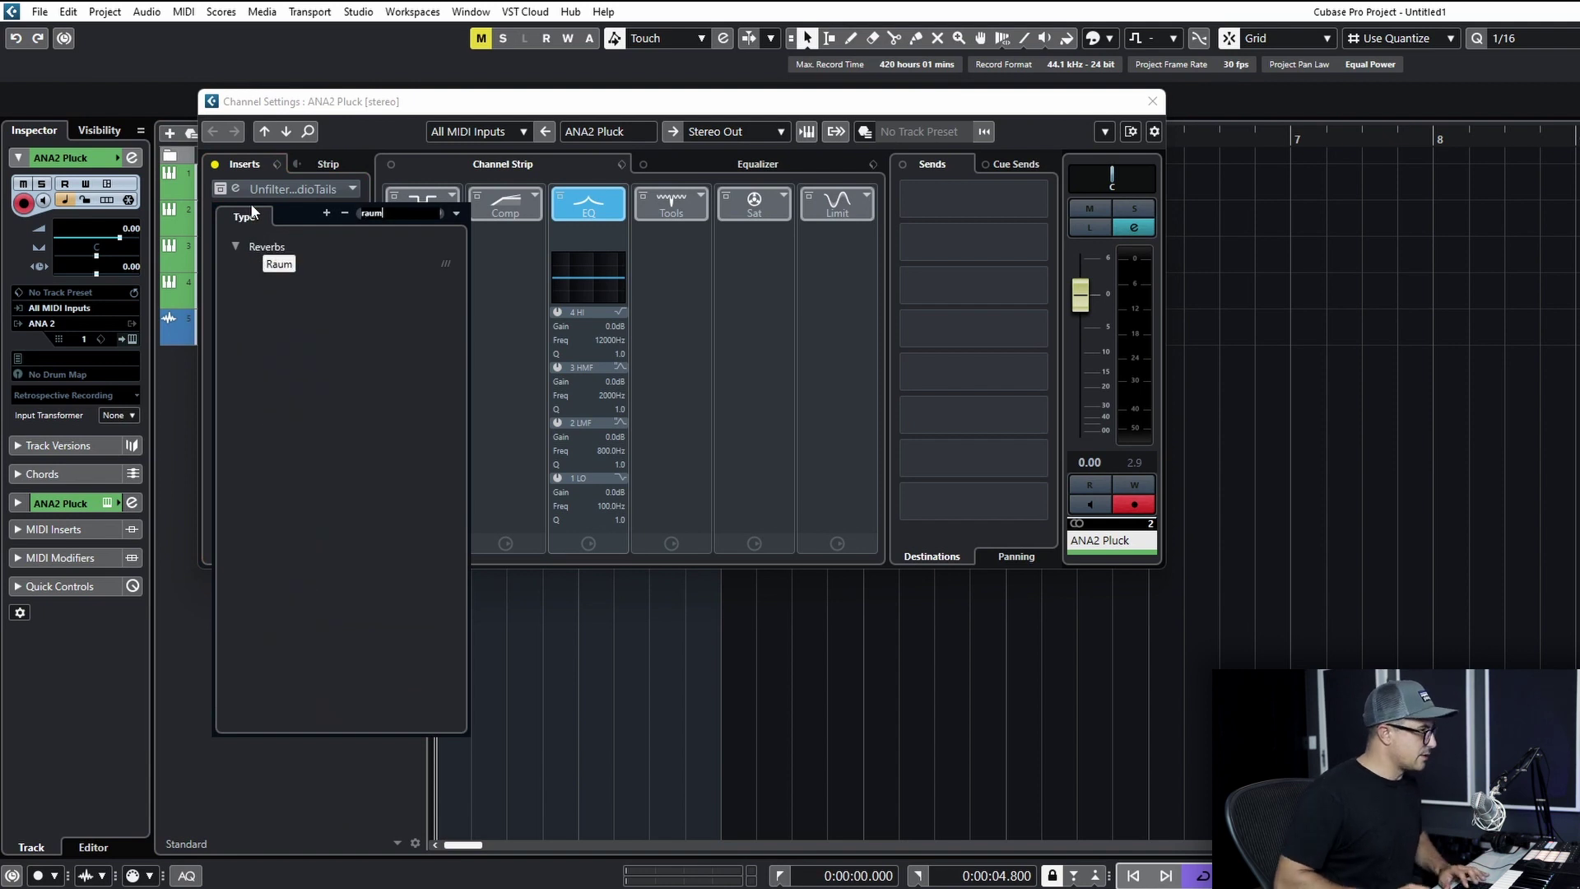
key("Return")
left_click(1153, 100)
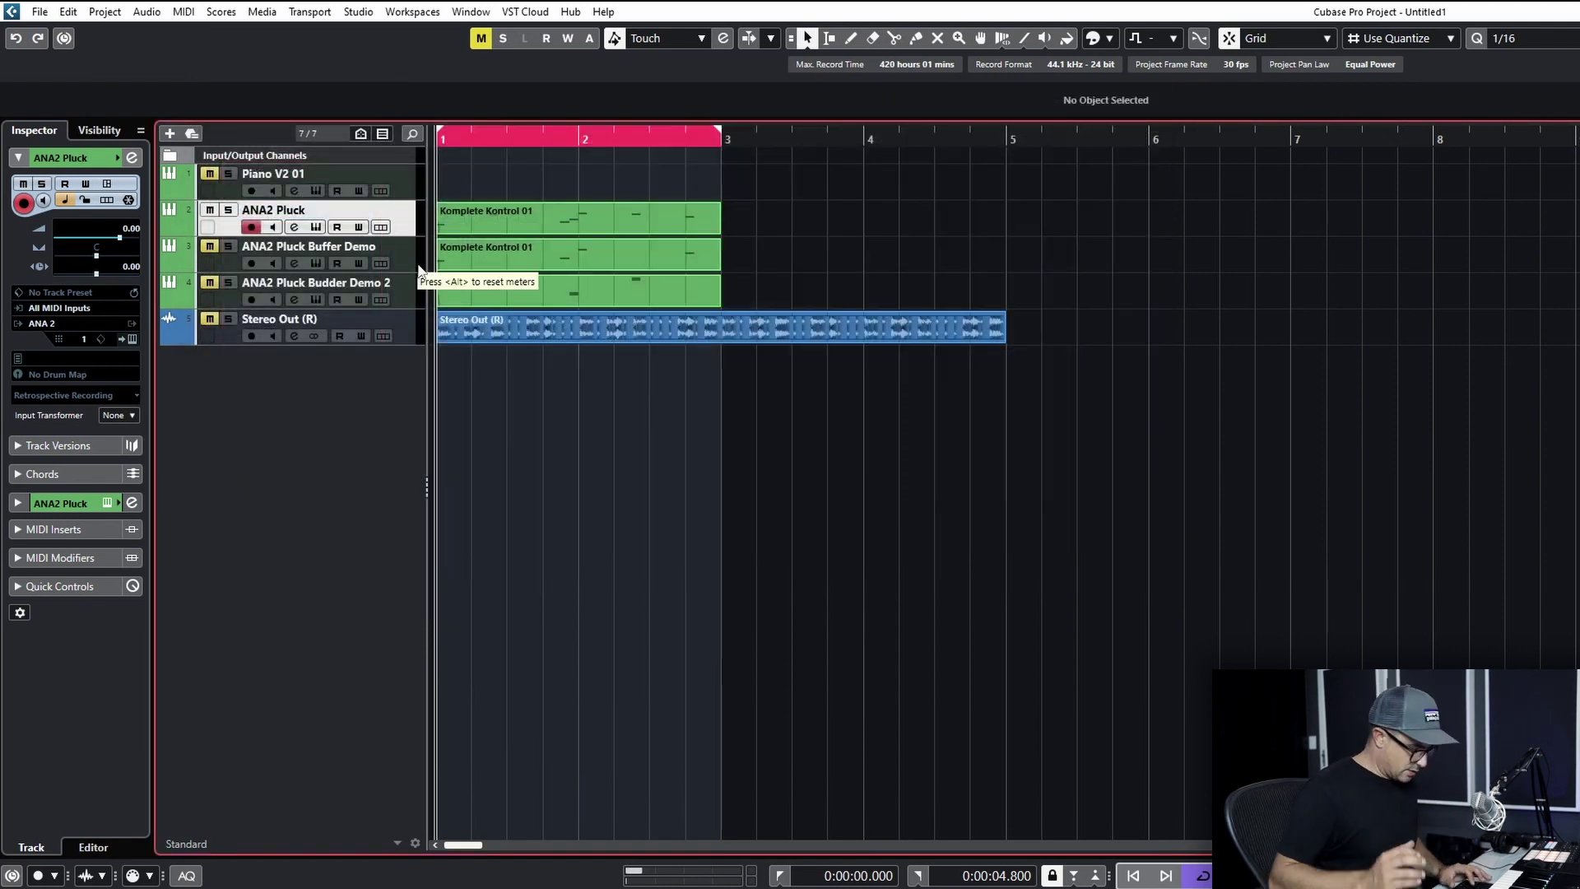
Step: Play the ANA2 Pluck part through Raum and examine its MIDI notes in the editor
key("space")
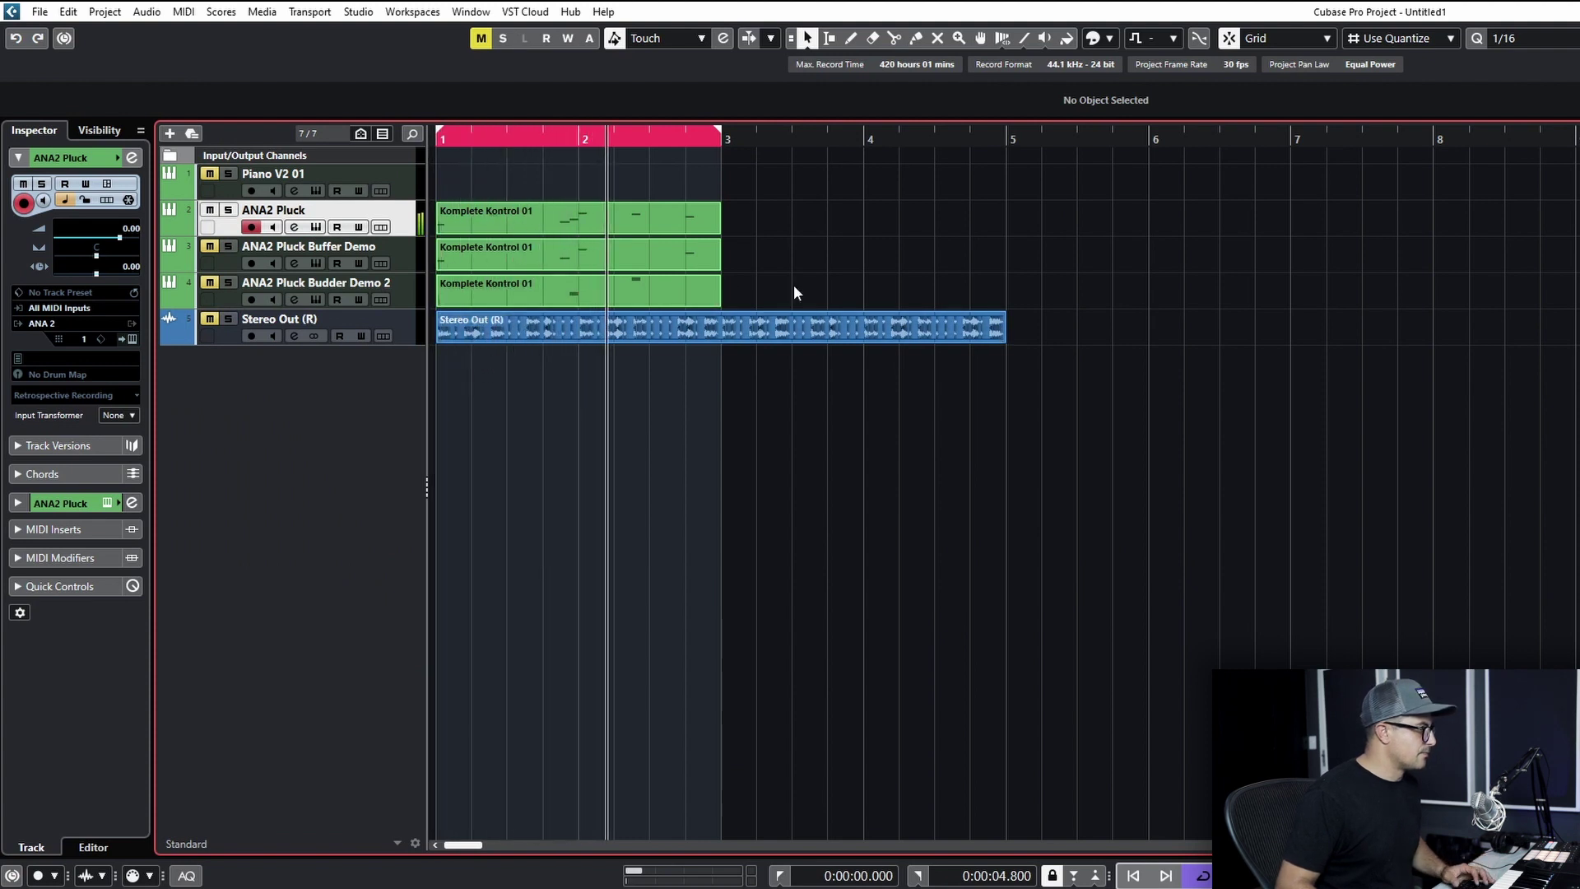
key("space")
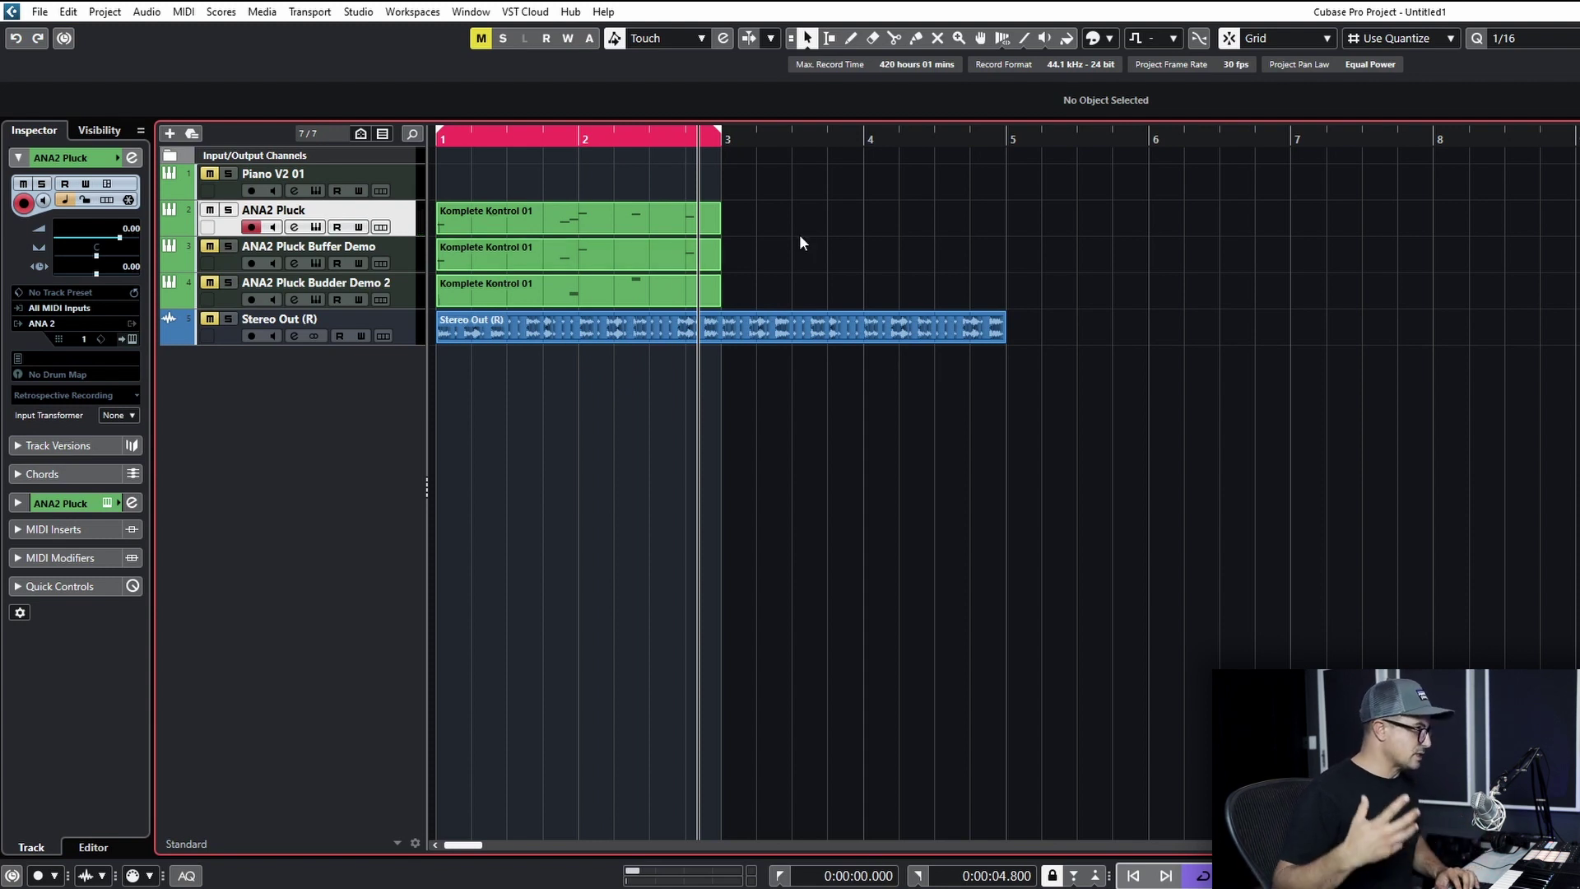
double_click(597, 209)
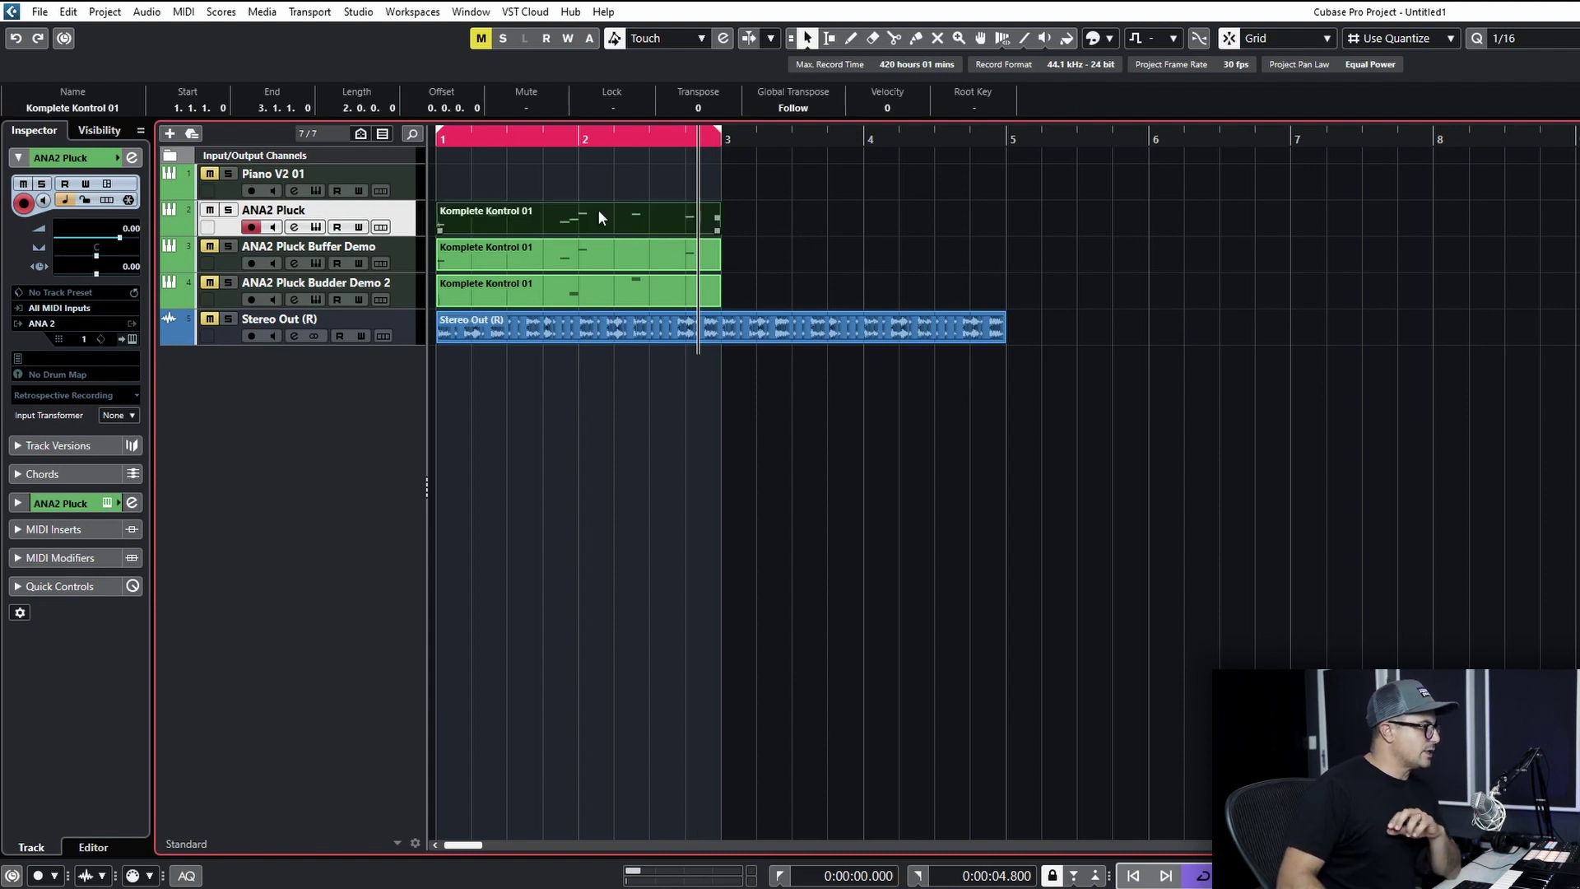
left_click_drag(436, 611, 351, 488)
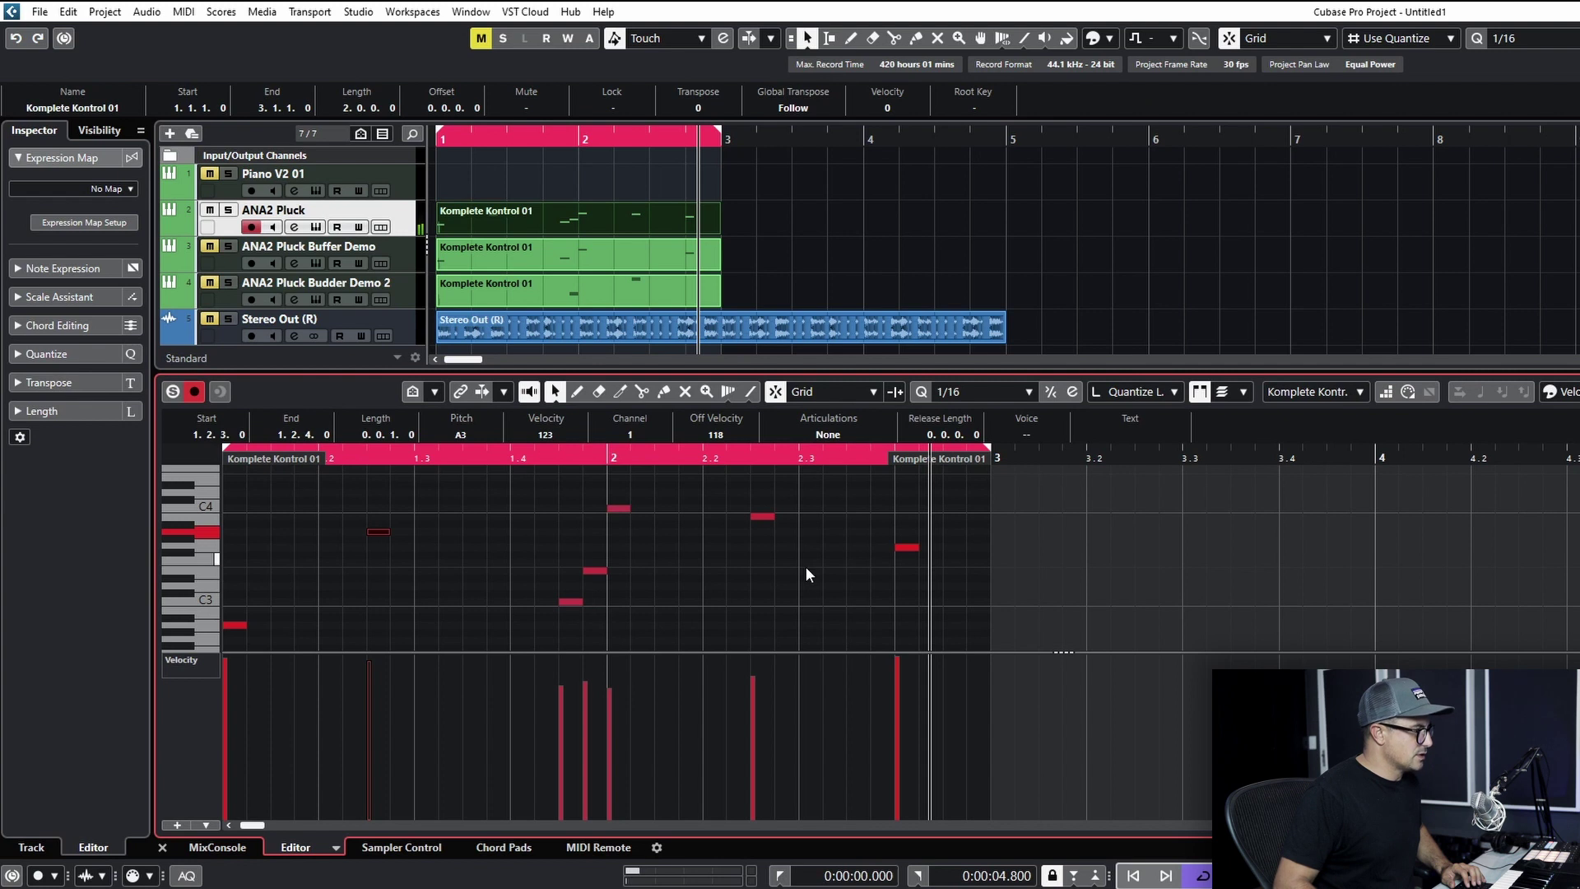
left_click(698, 201)
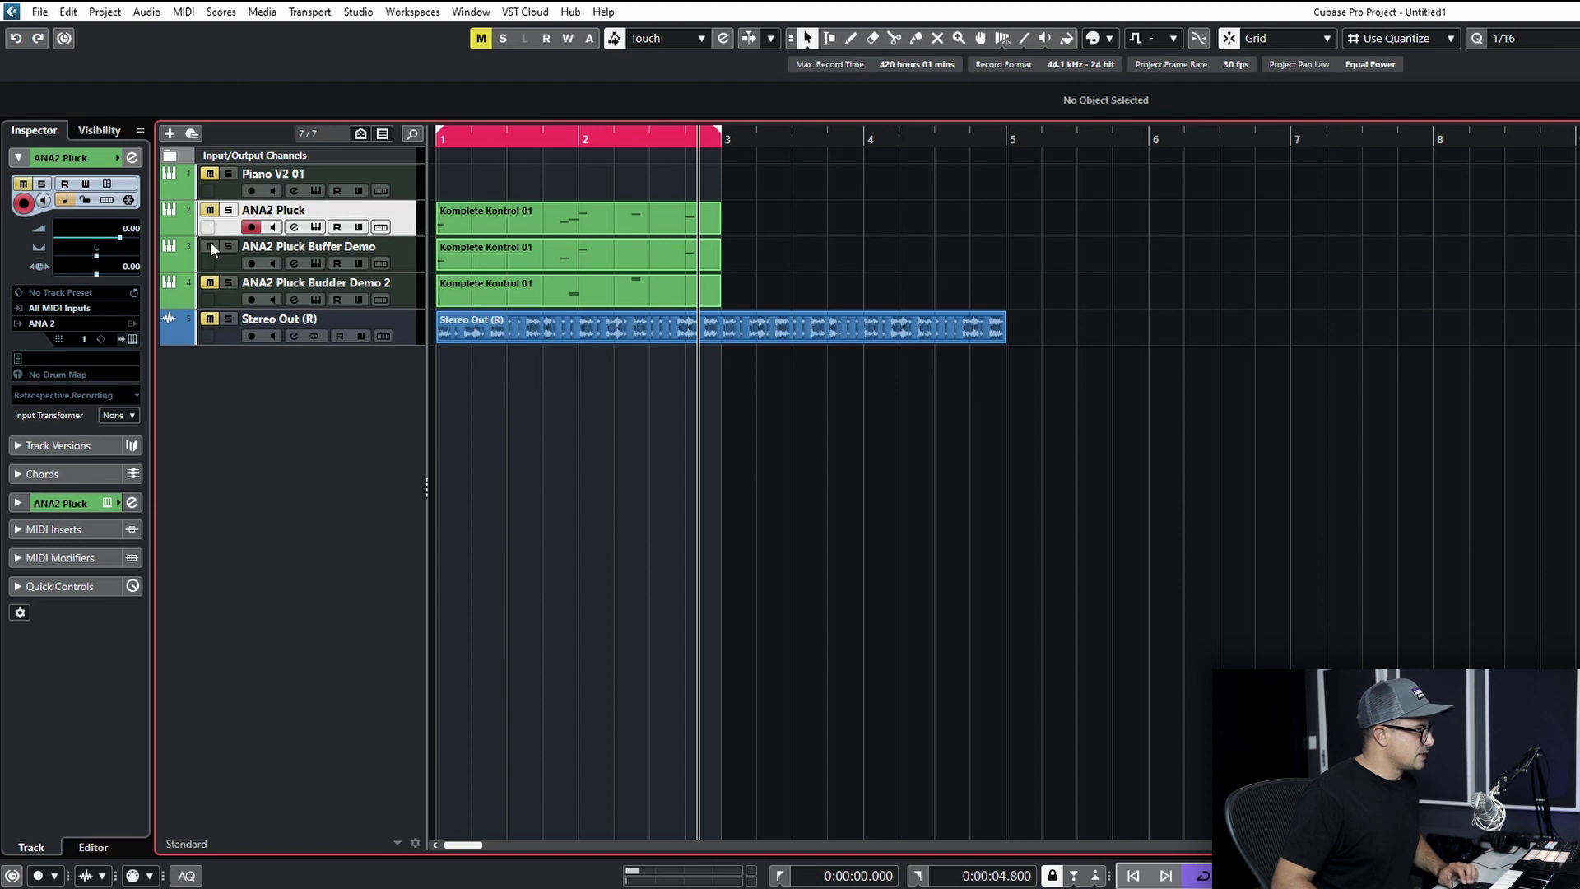
Step: Mute ANA2 Pluck and unmute ANA2 Pluck Buffer Demo and ANA2 Pluck Budder Demo 2
left_click(211, 297)
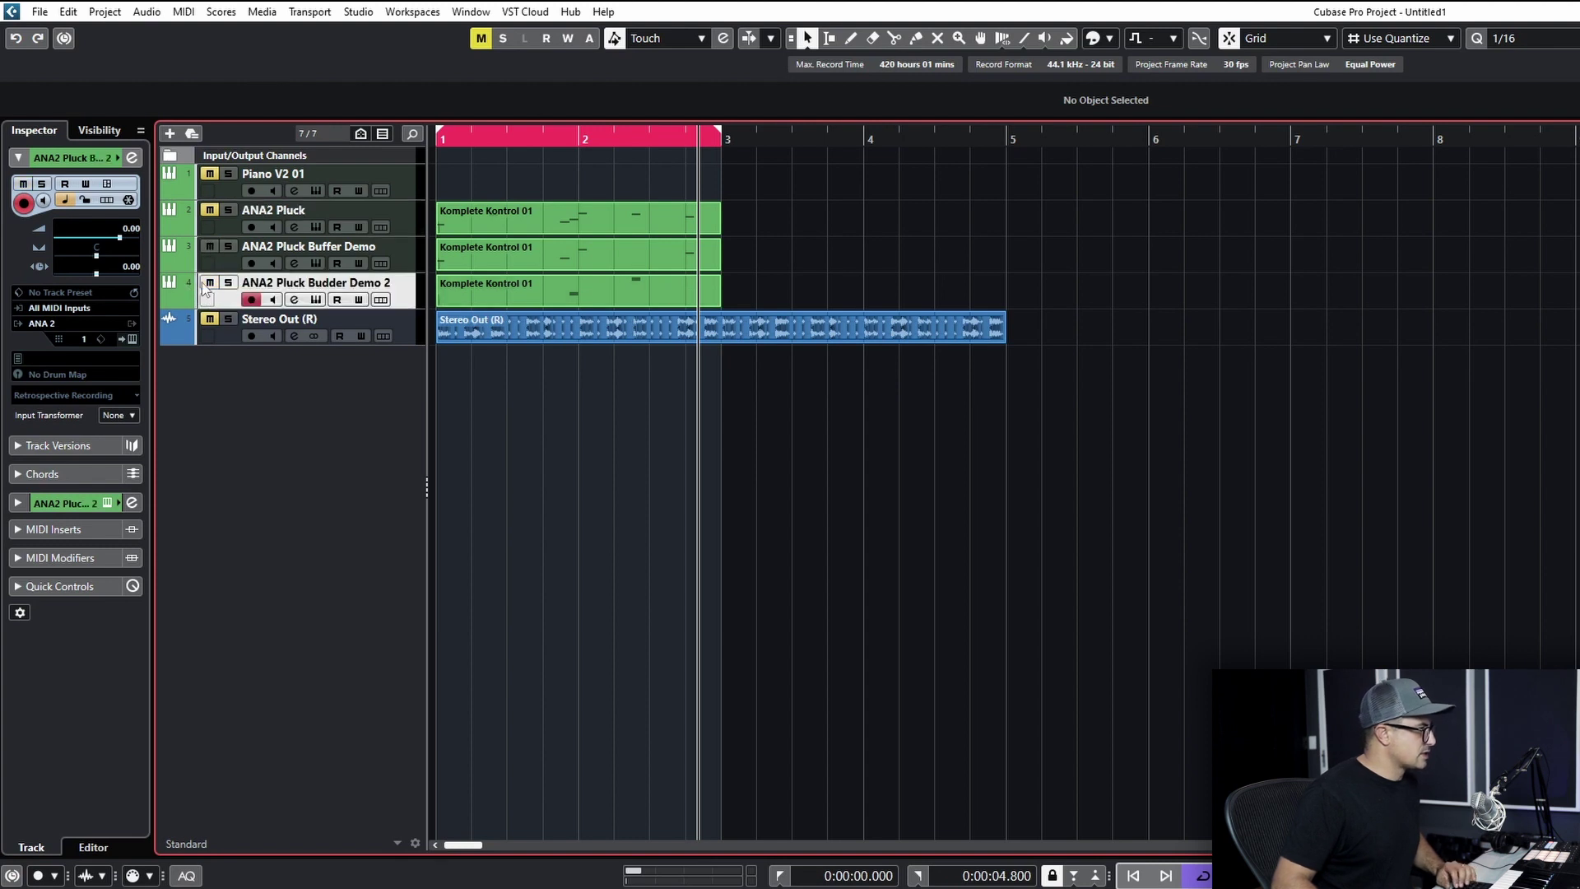
left_click(455, 261)
left_click_drag(772, 262, 642, 317)
left_click(864, 264)
Step: Examine how the melody's notes are divided between the Buffer Demo and Budder Demo 2 parts
double_click(618, 263)
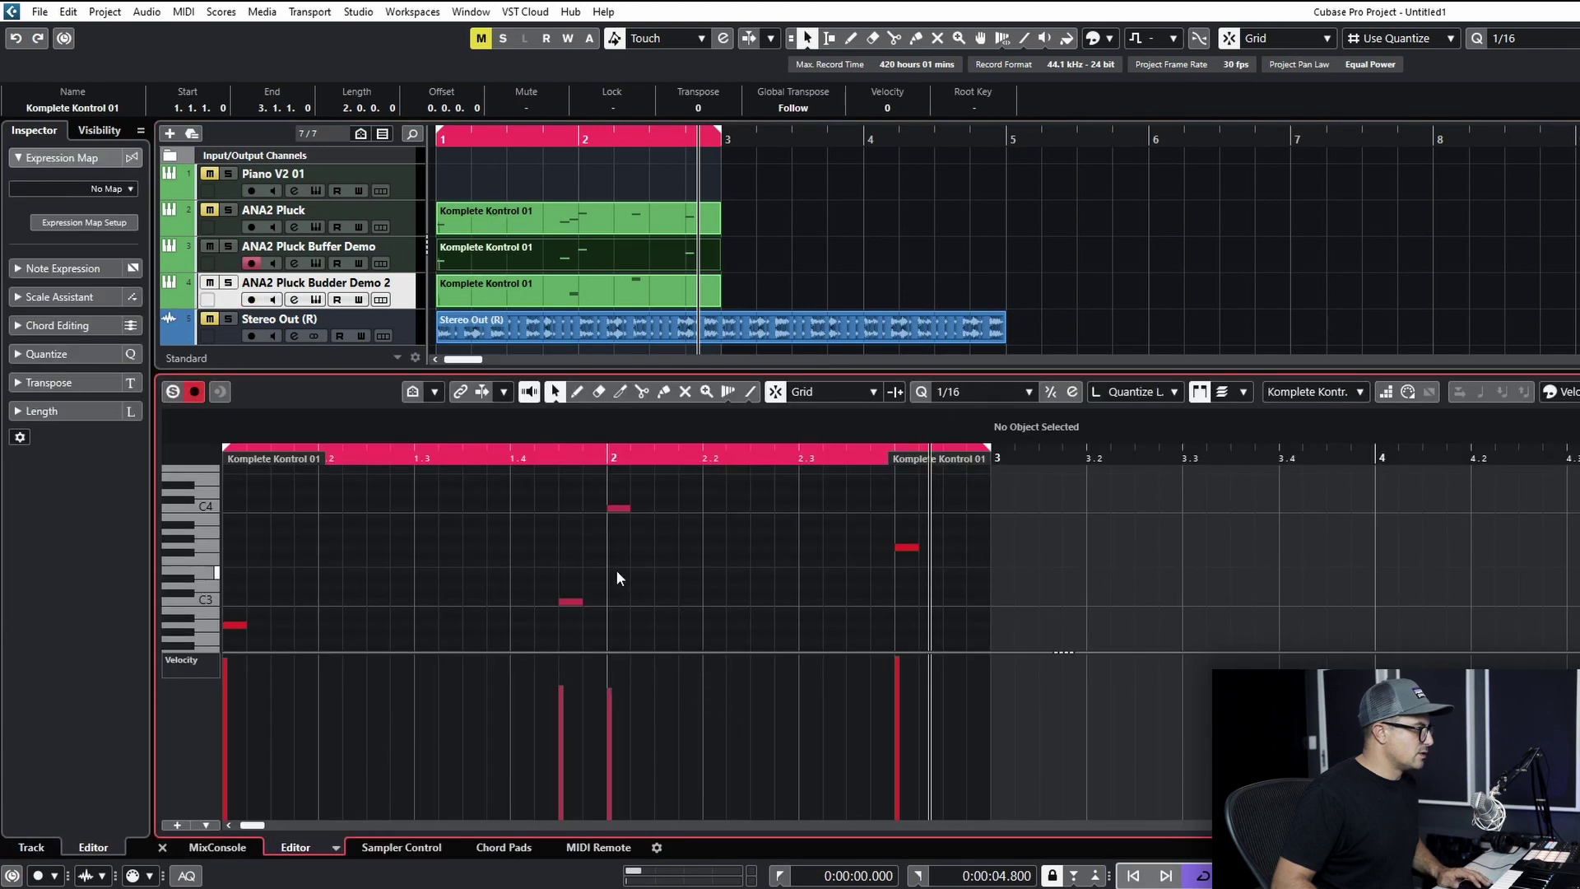
key("Return")
left_click(535, 310)
double_click(532, 295)
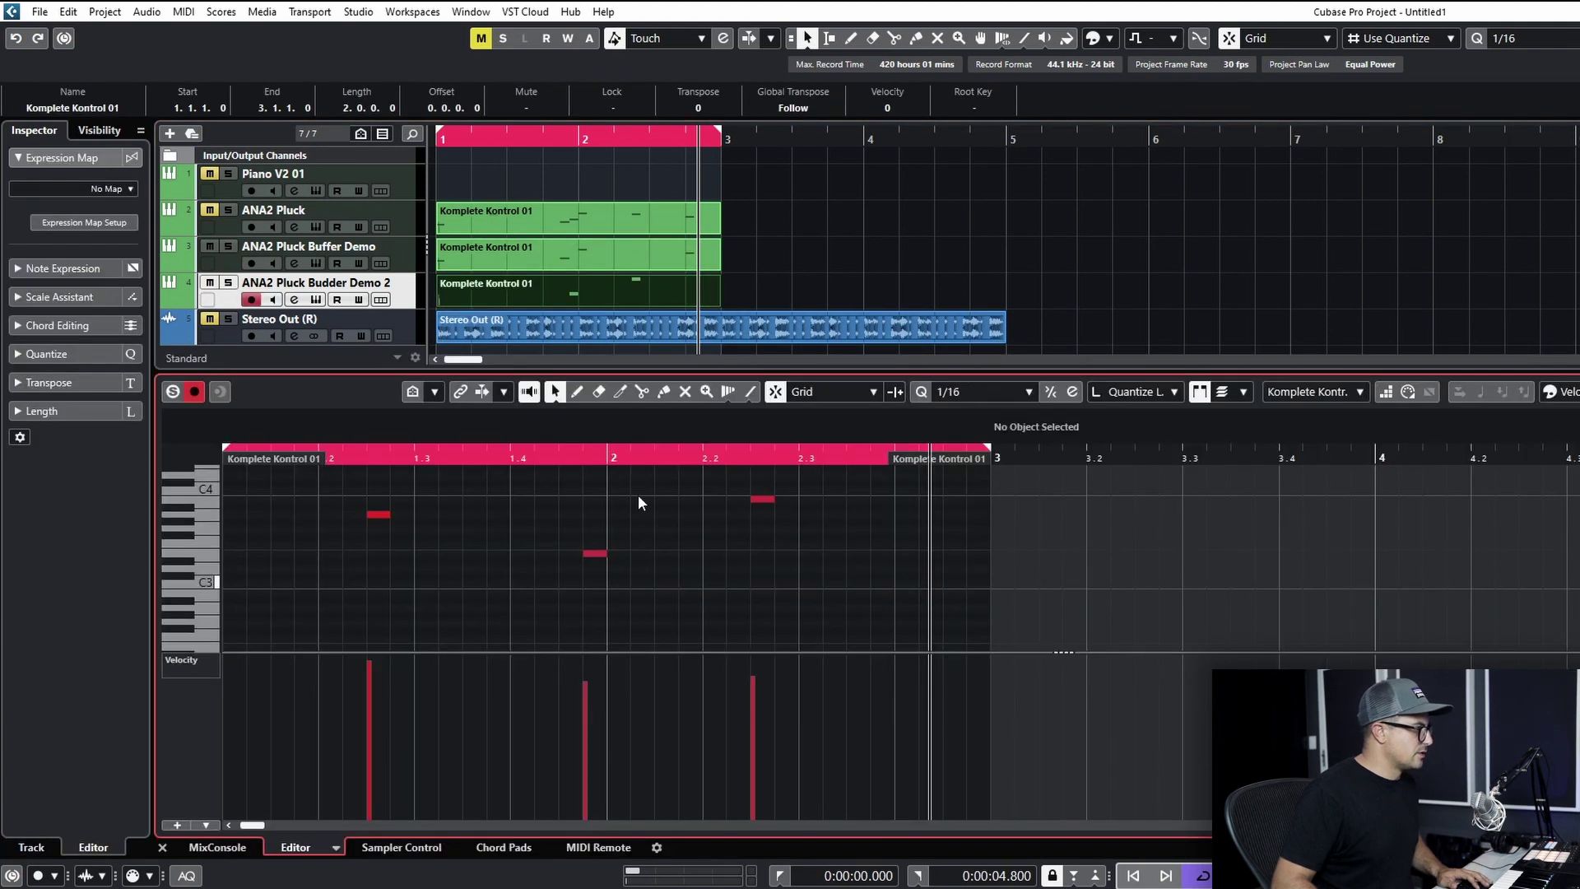
left_click(749, 325)
Step: Play the two pluck demo tracks together from the start of the project
key("Home")
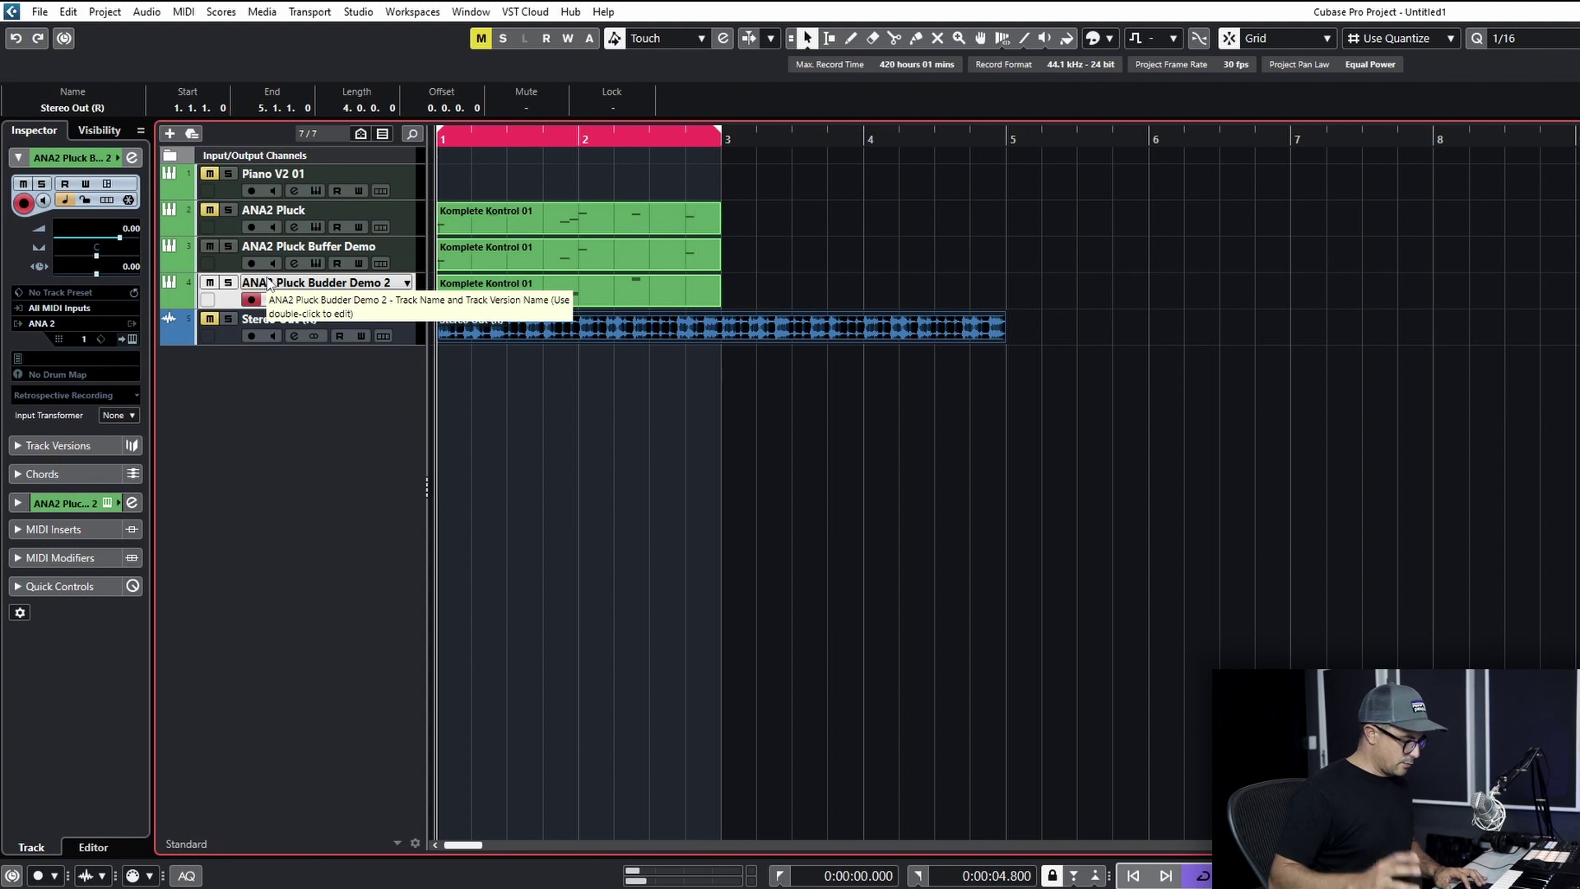
key("space")
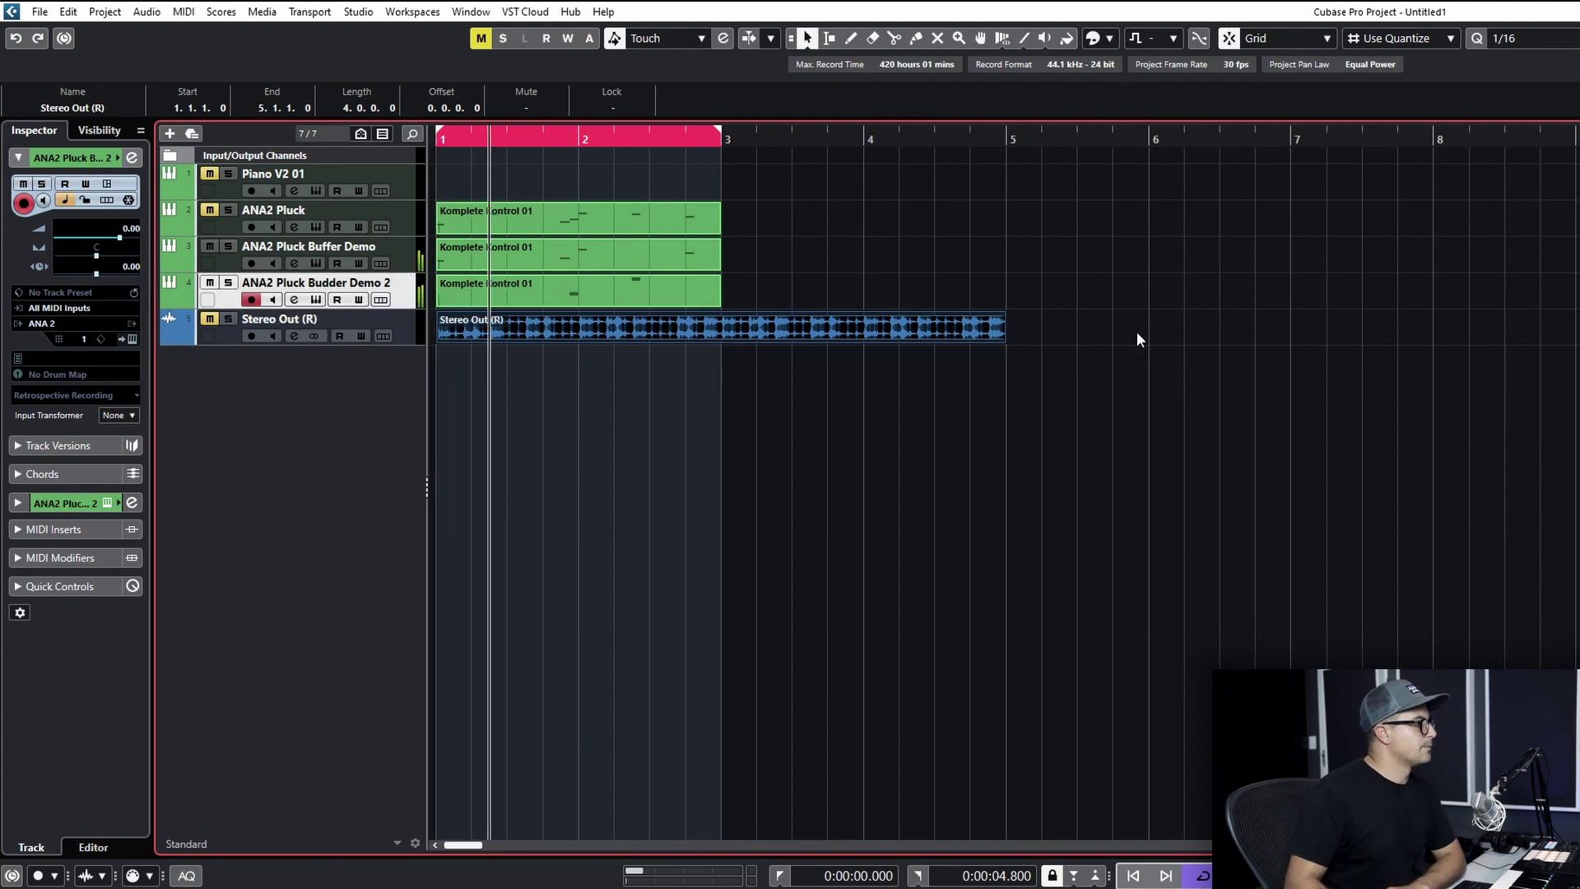
left_click(800, 283)
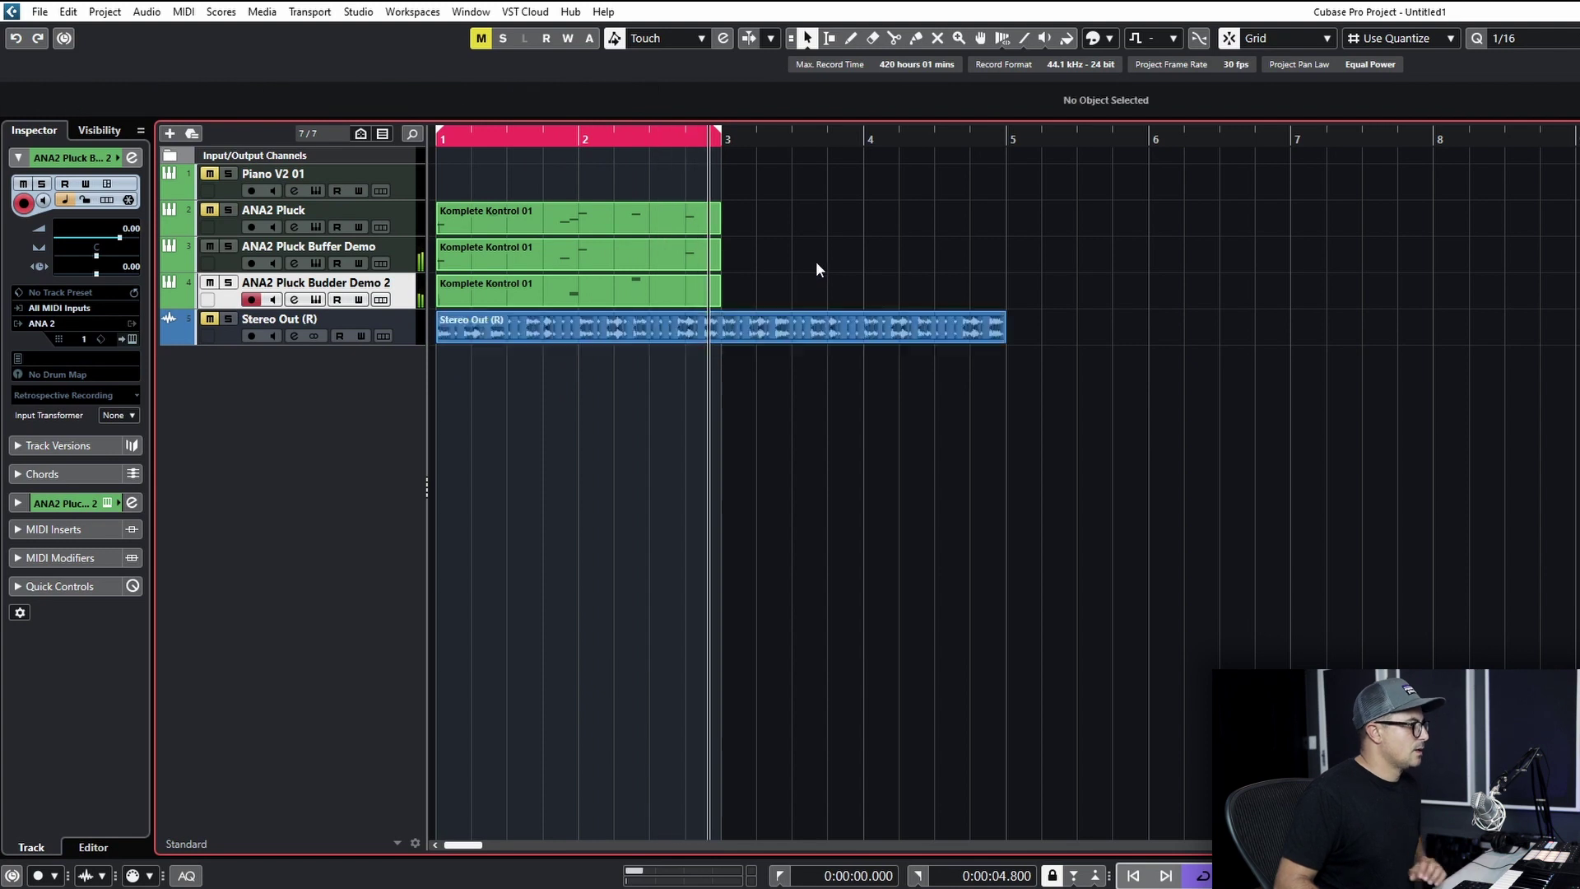
Step: Render the Buffer Demo and Budder Demo 2 MIDI parts in place as separate audio tracks
left_click(639, 255)
key("ctrl+alt+r")
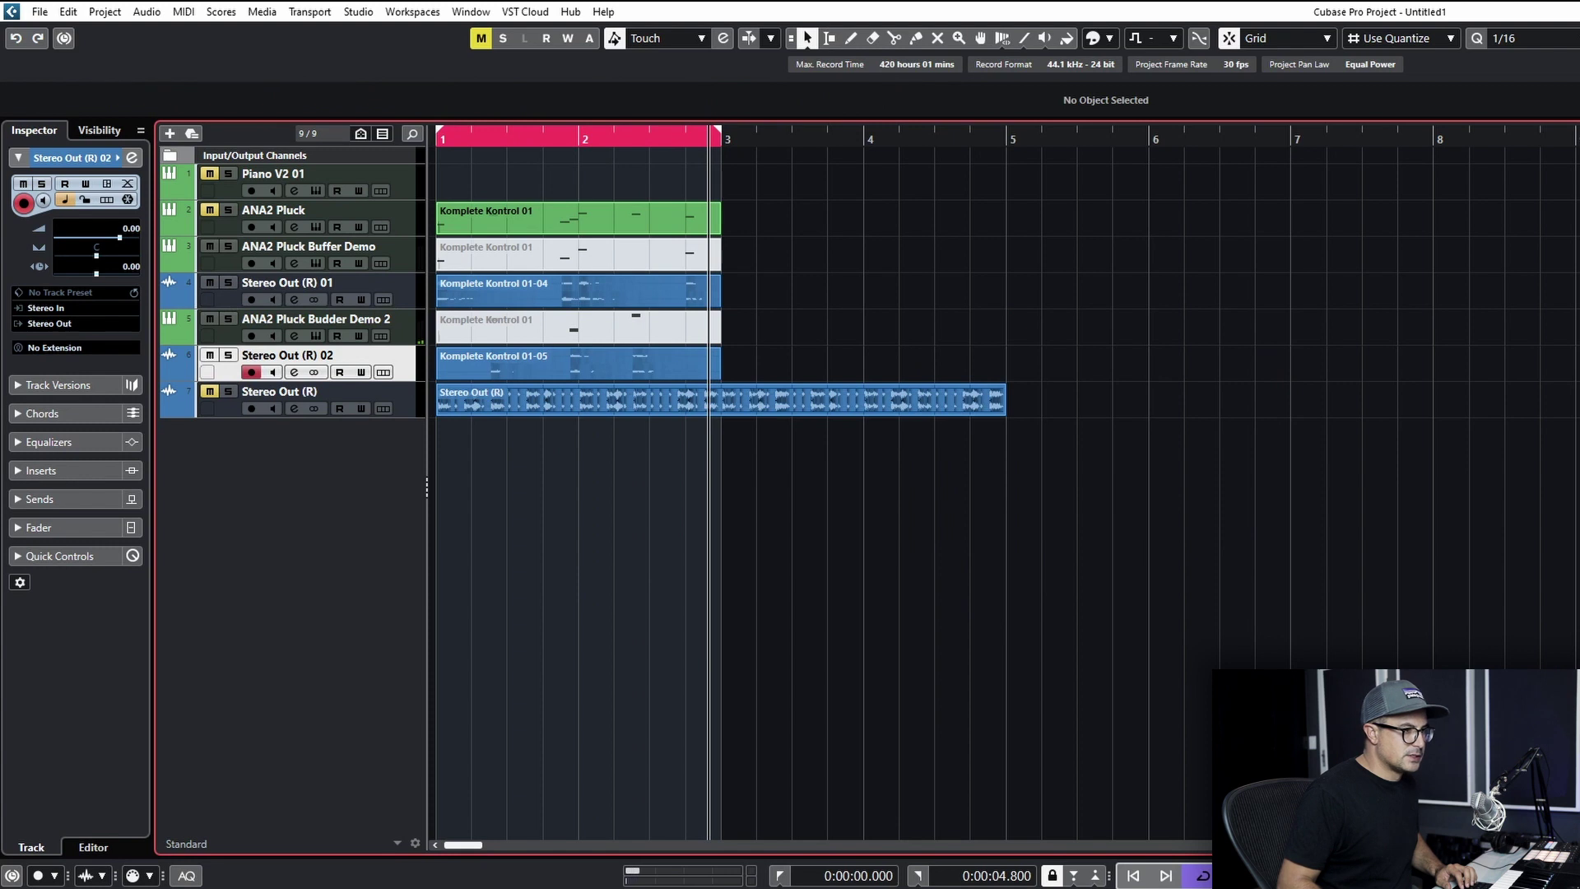
Step: Split Stereo Out (R) 01 at 1.2.3 and 1.4.3, delete the piece between, and split Stereo Out (R) 02 at 1.4.3
key("shift+h")
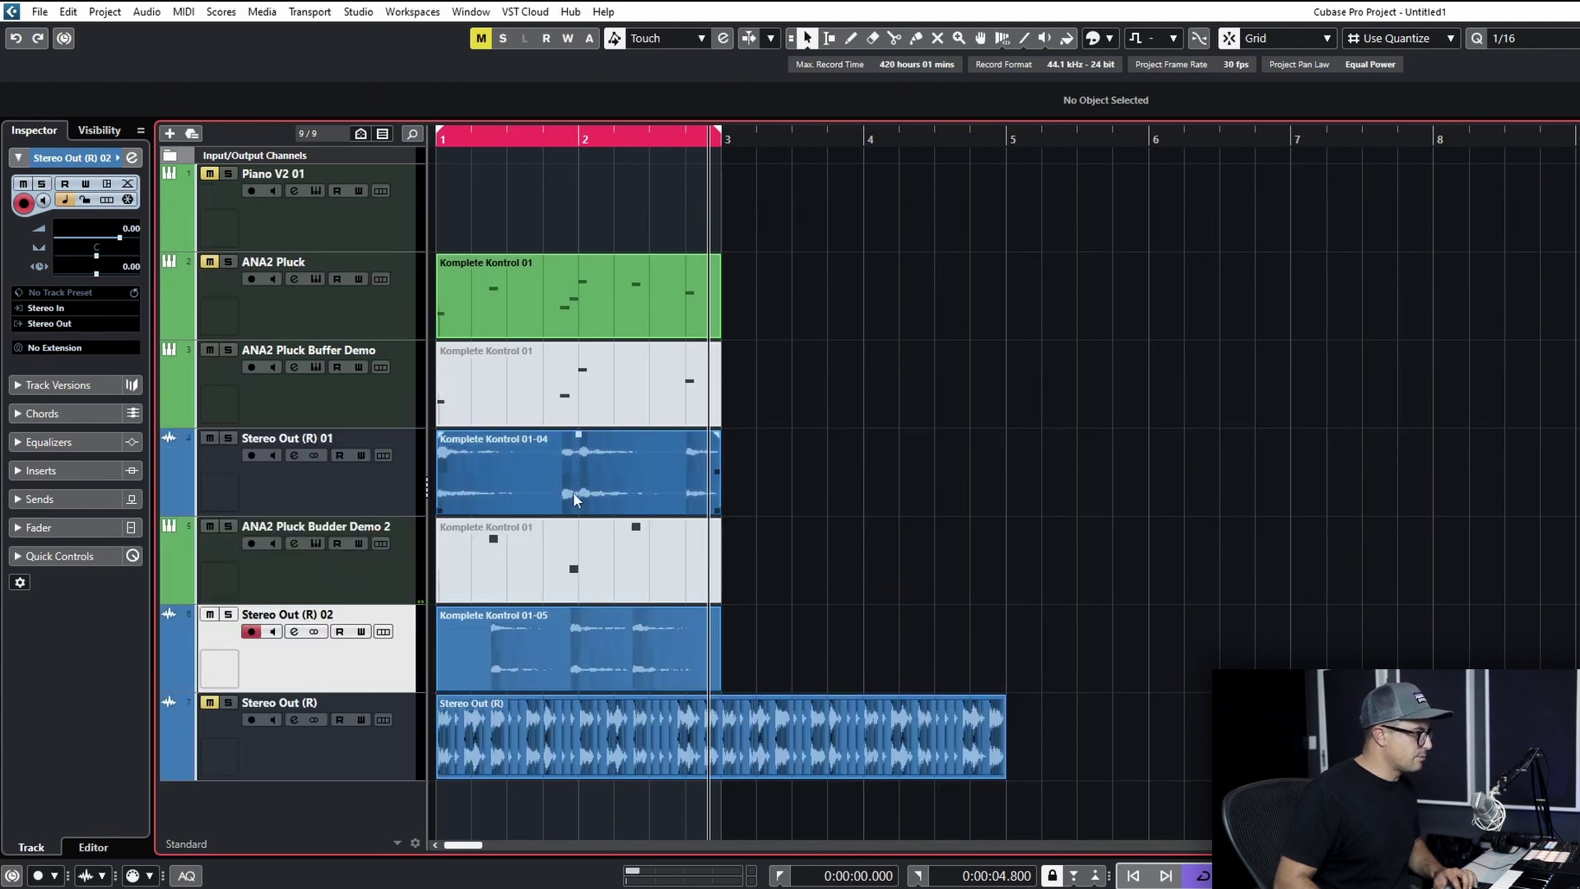
key("h")
key("h")
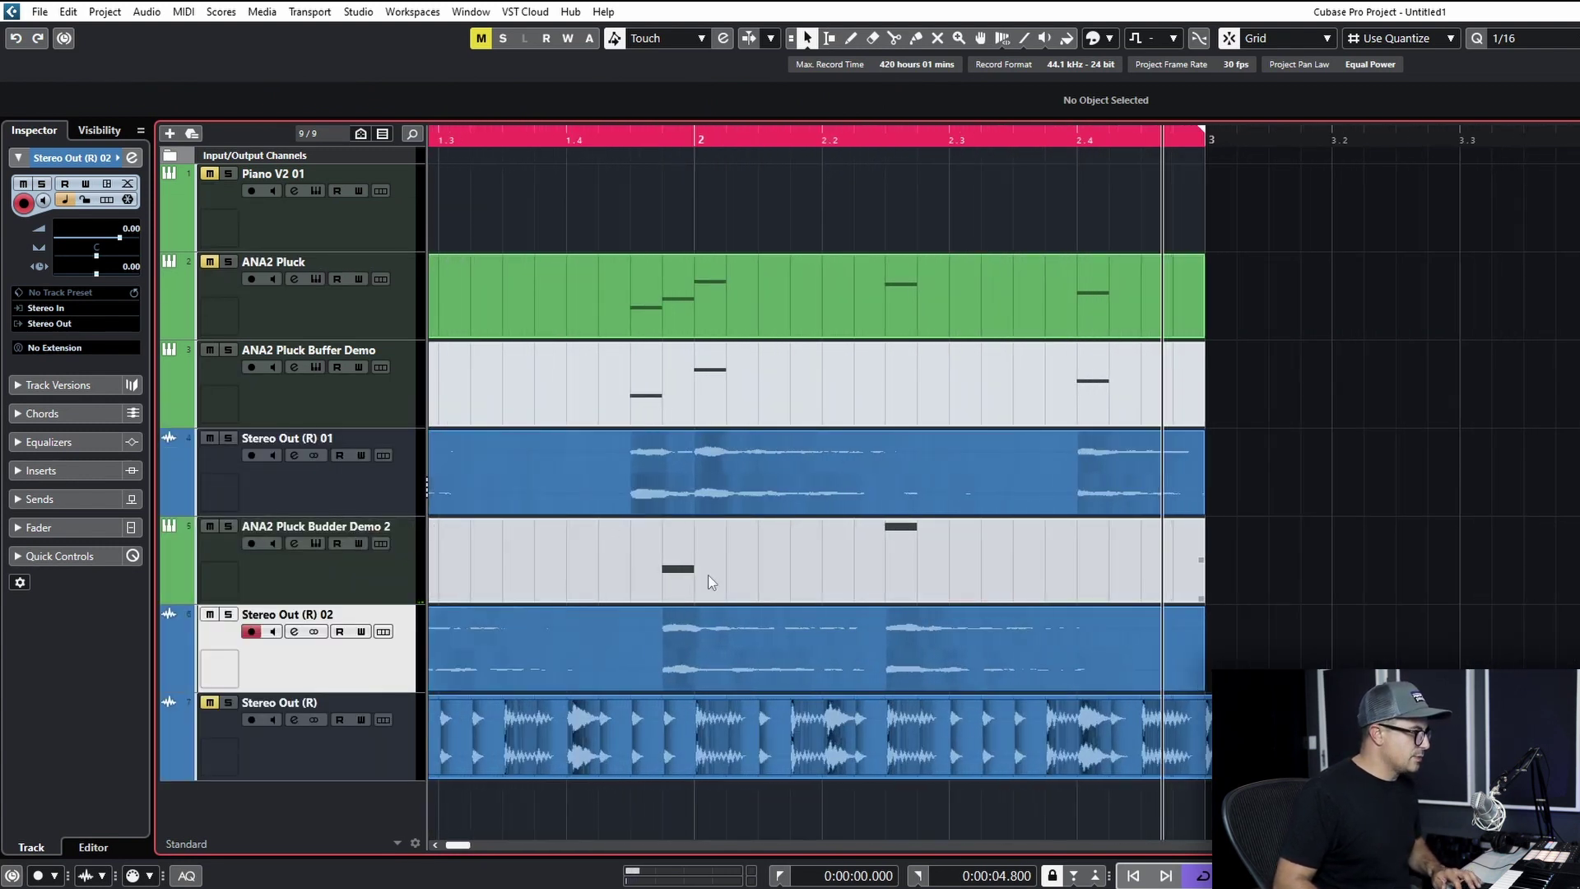
left_click(511, 629)
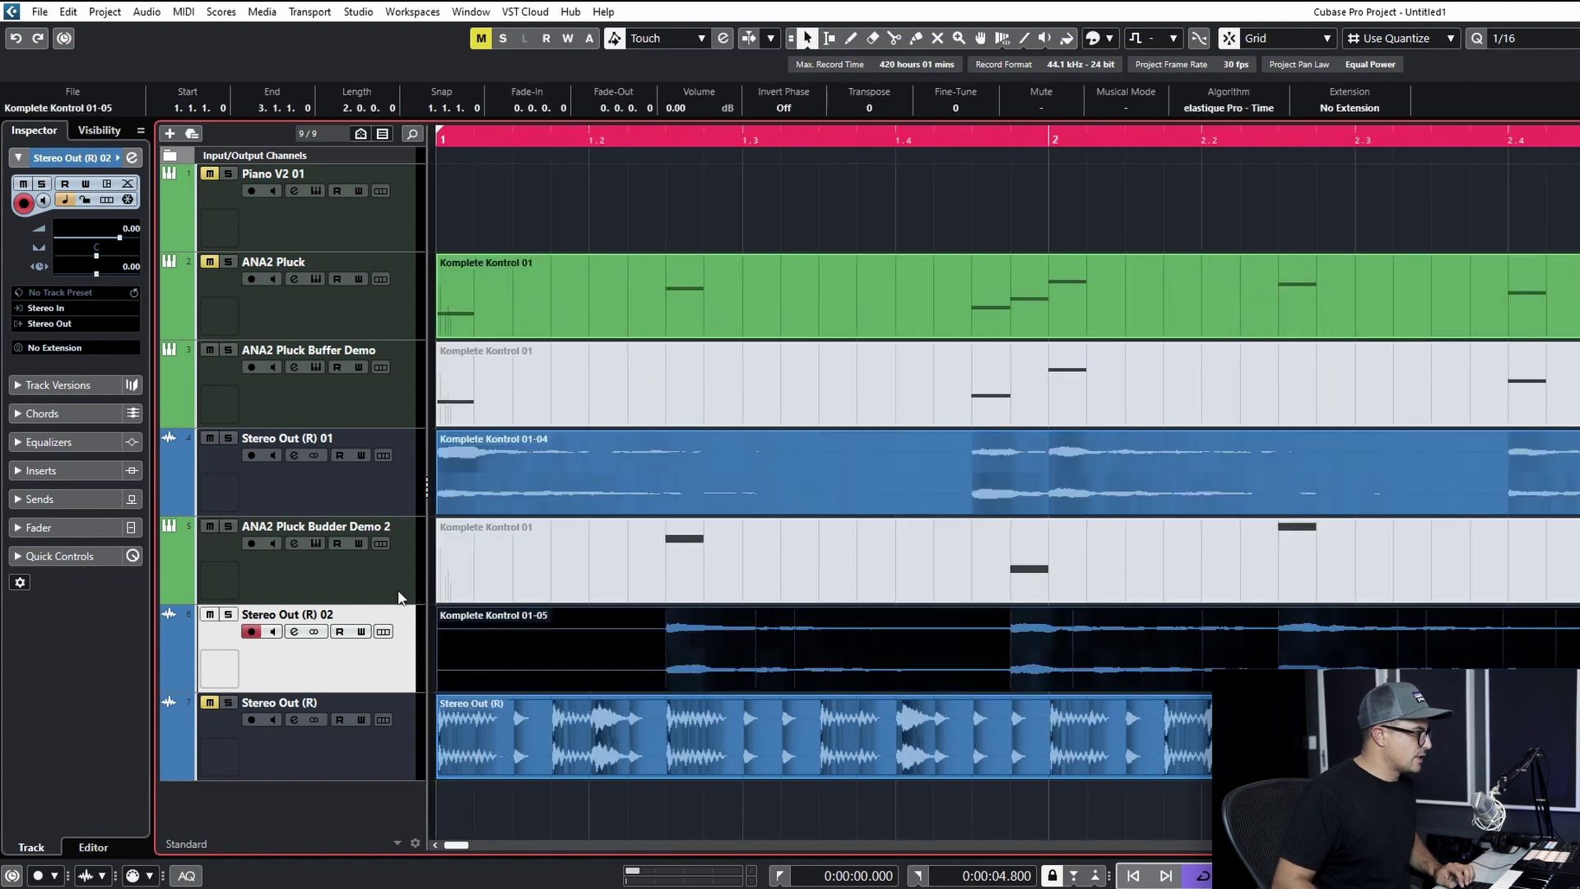
left_click(626, 474)
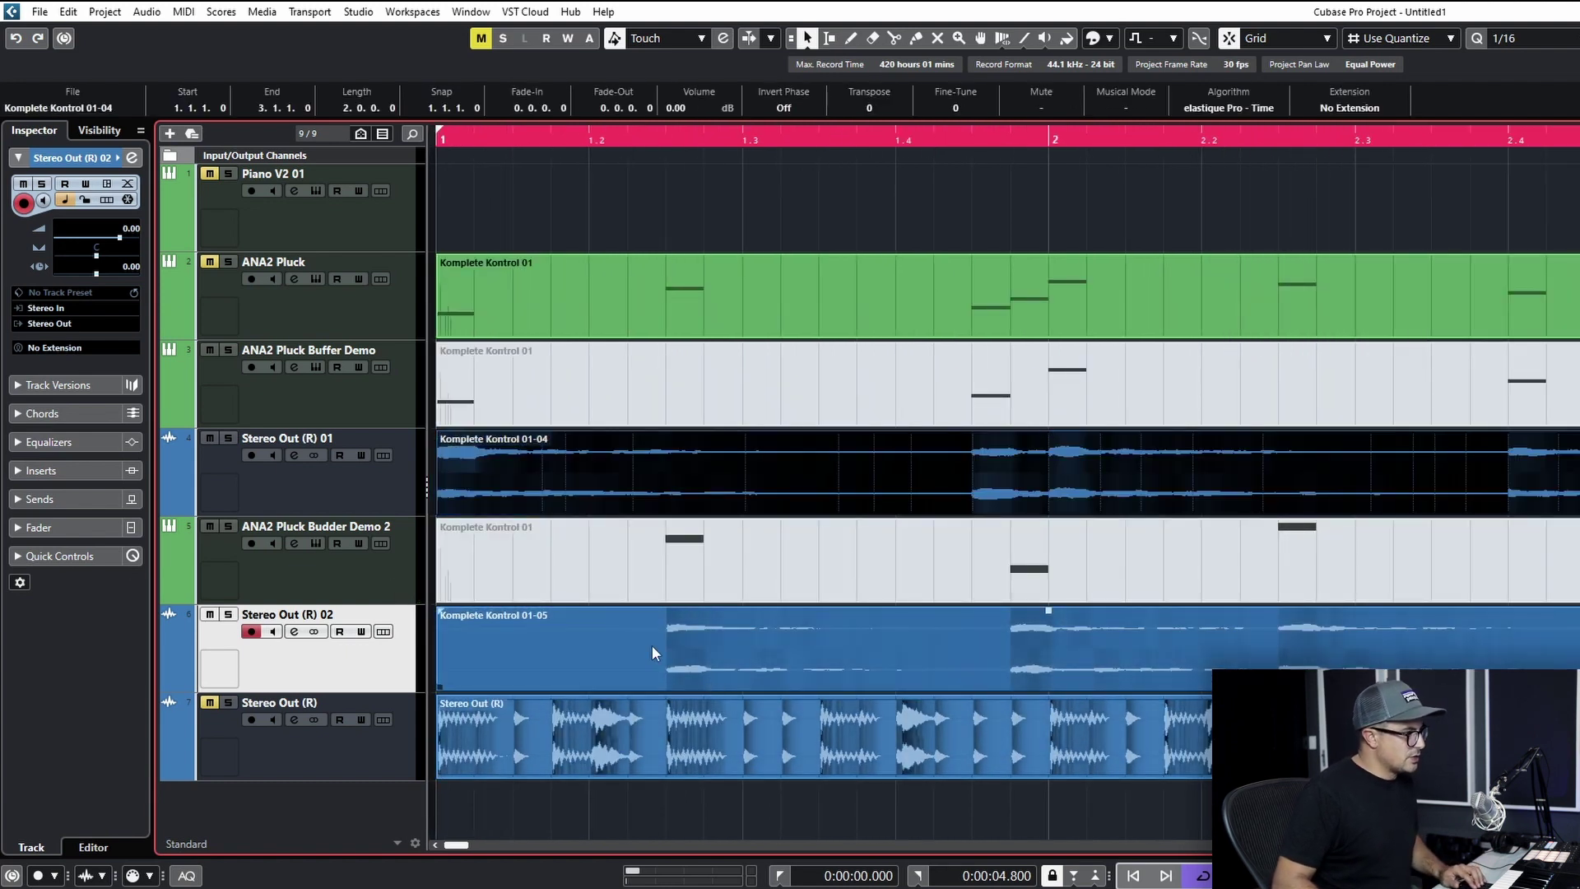
left_click(667, 477, "alt")
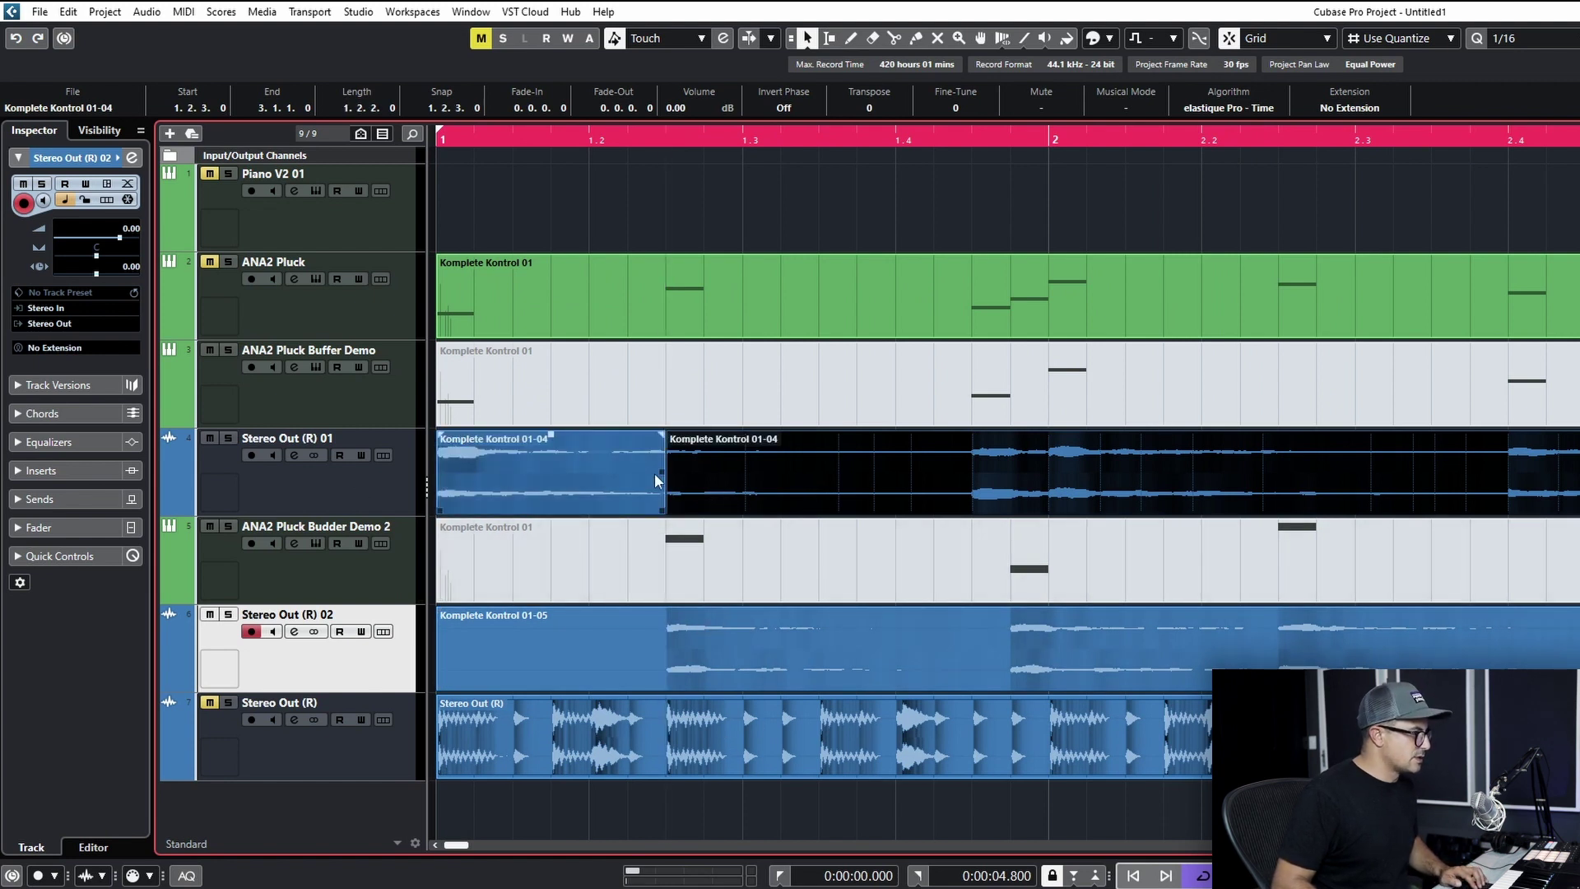
left_click(662, 665)
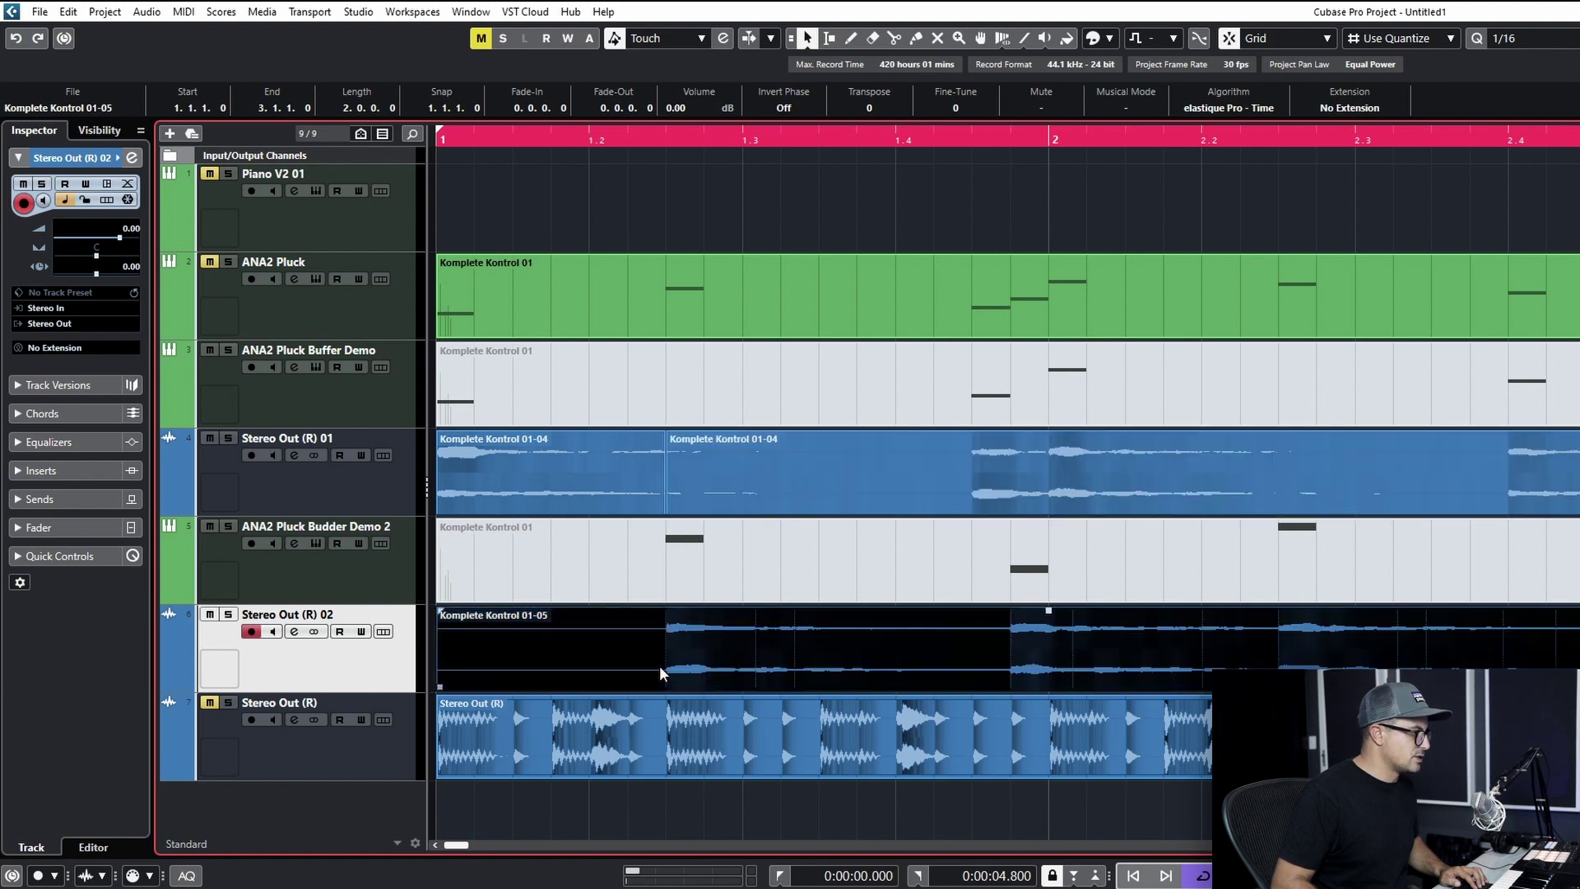
left_click(972, 653, "alt")
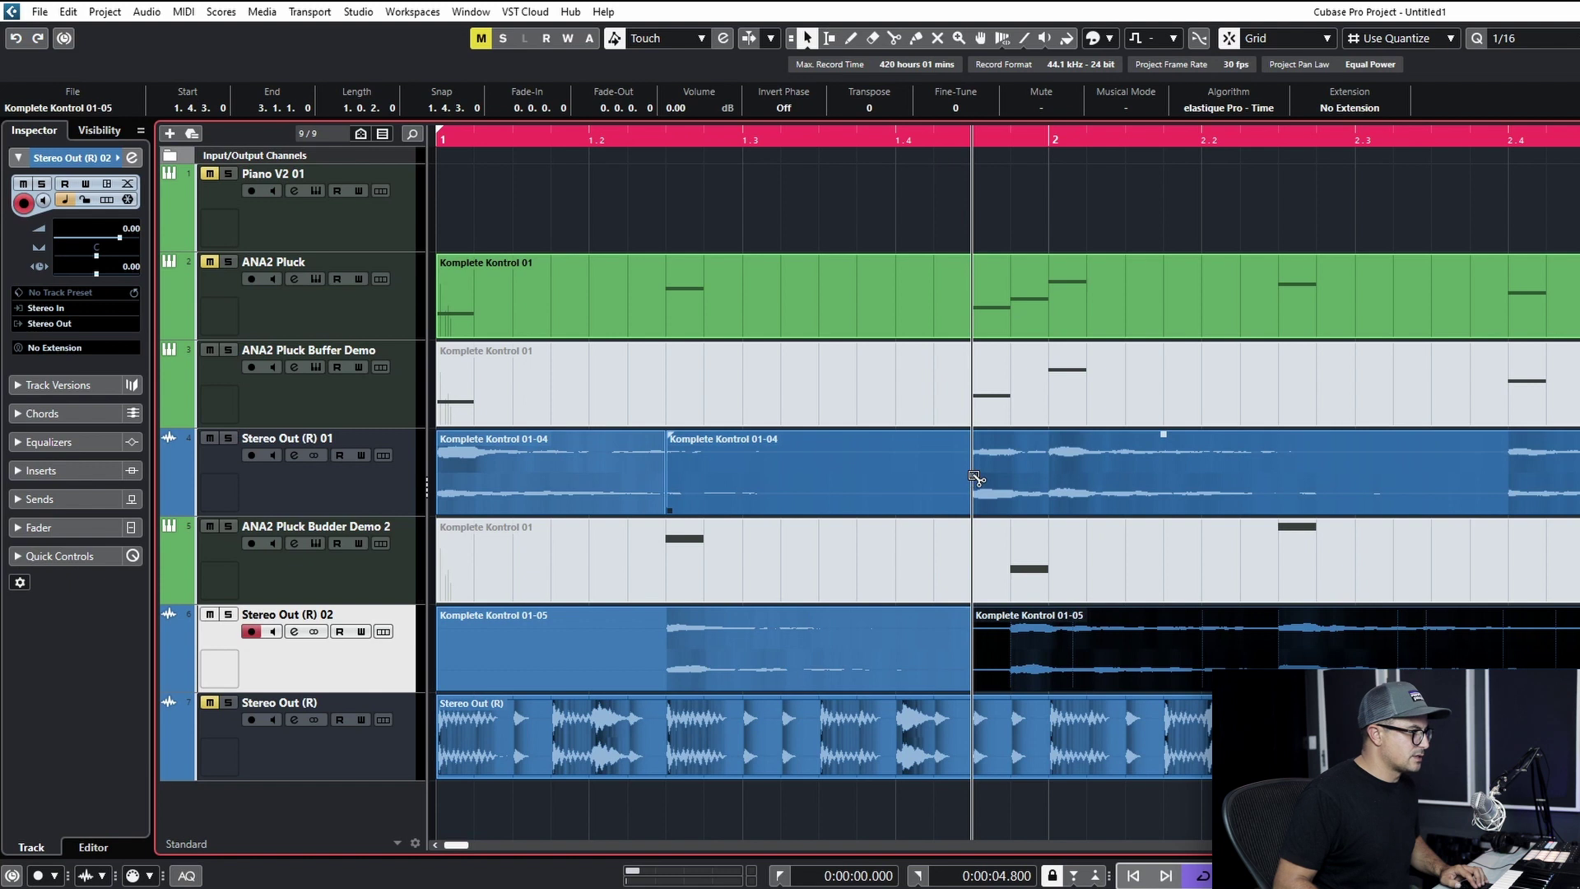
left_click(972, 481, "alt")
left_click(845, 452)
key("Delete")
Step: Split both rendered events at 1.4.4 and 2.1.1, deleting 1.4.3–1.4.4 from Stereo Out (R) 02 and 1.4.4–2.1.1 from Stereo Out (R) 01
left_click(1011, 658, "alt")
left_click(983, 665)
left_click(1013, 490)
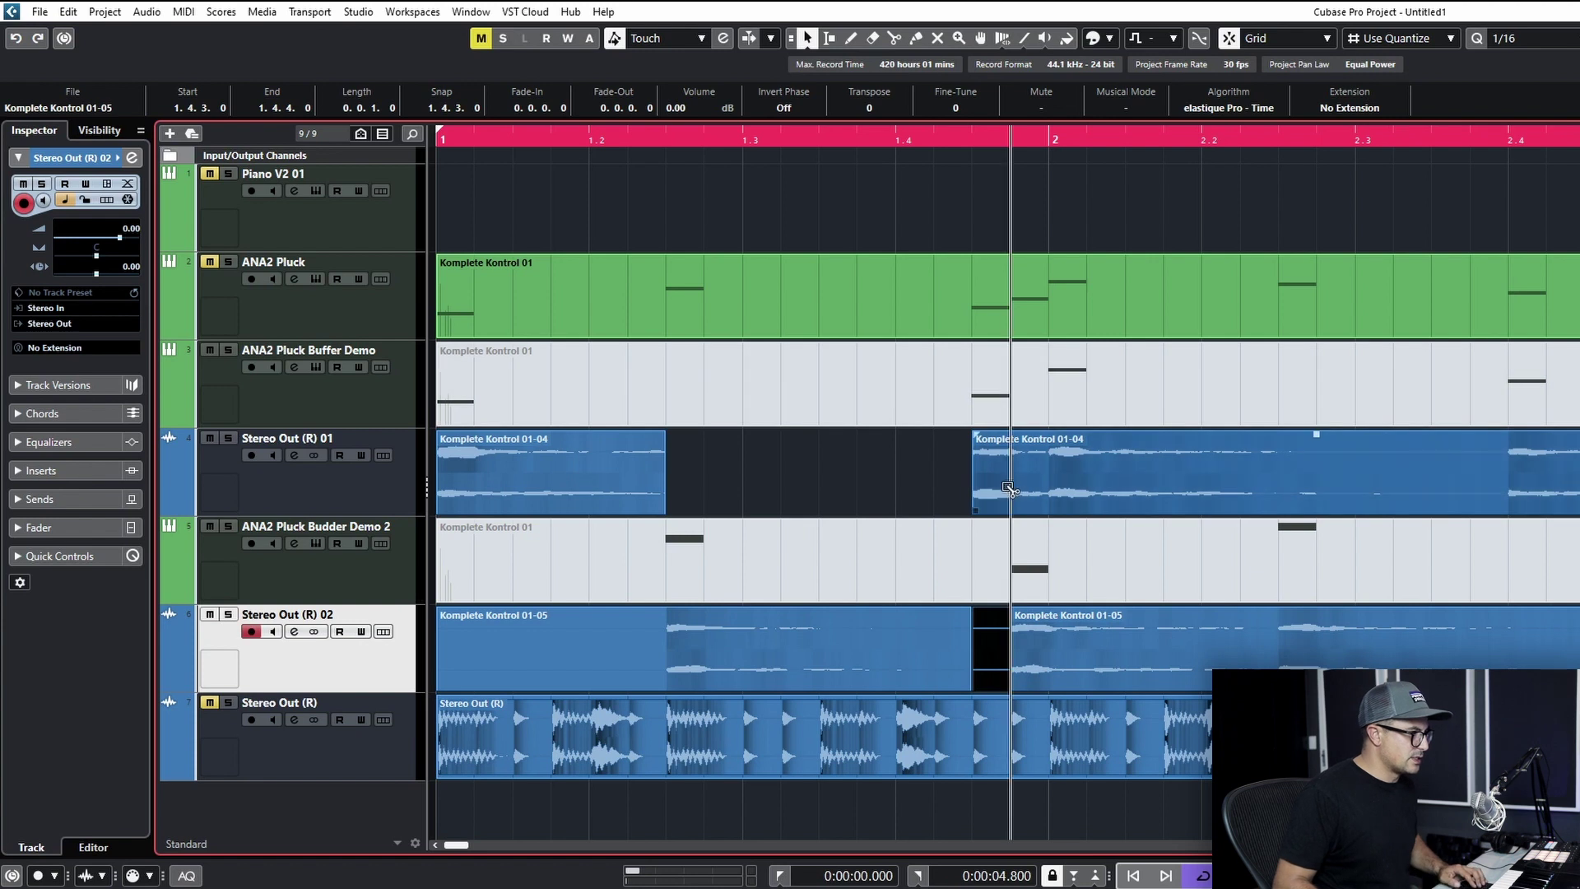
left_click(1011, 490, "alt")
left_click(1048, 494, "alt")
left_click(1023, 495)
left_click_drag(1024, 496, 1040, 664)
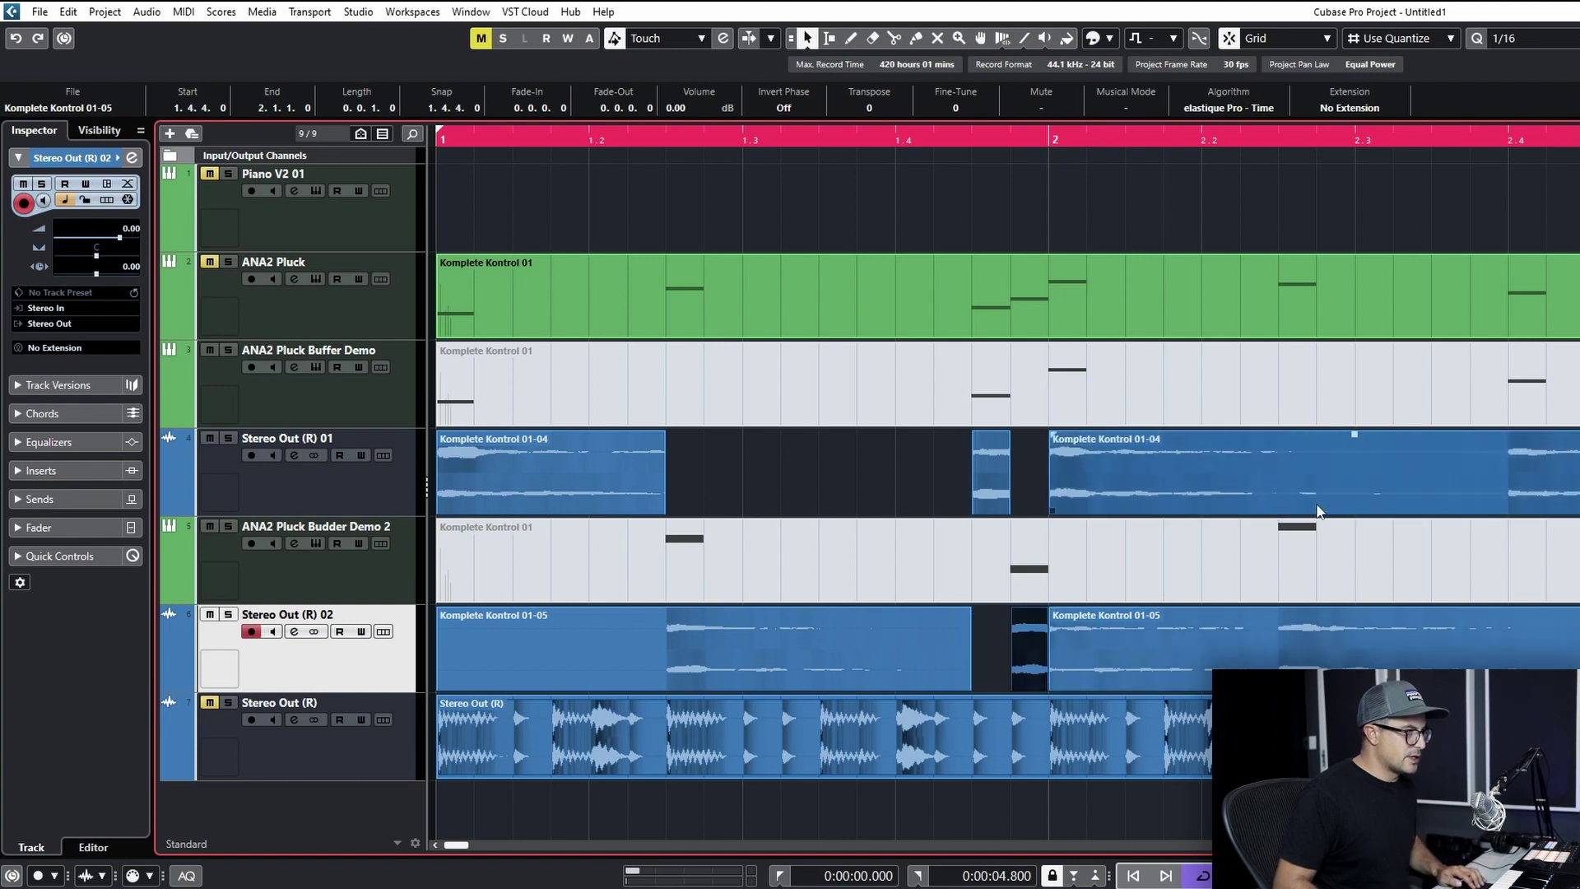
Step: Split and trim the rendered audio, deleting 2.2.3–2.4.1 from Stereo Out (R) 01 and 2.1.1–2.2.3 from Stereo Out (R) 02
left_click(1508, 485, "alt")
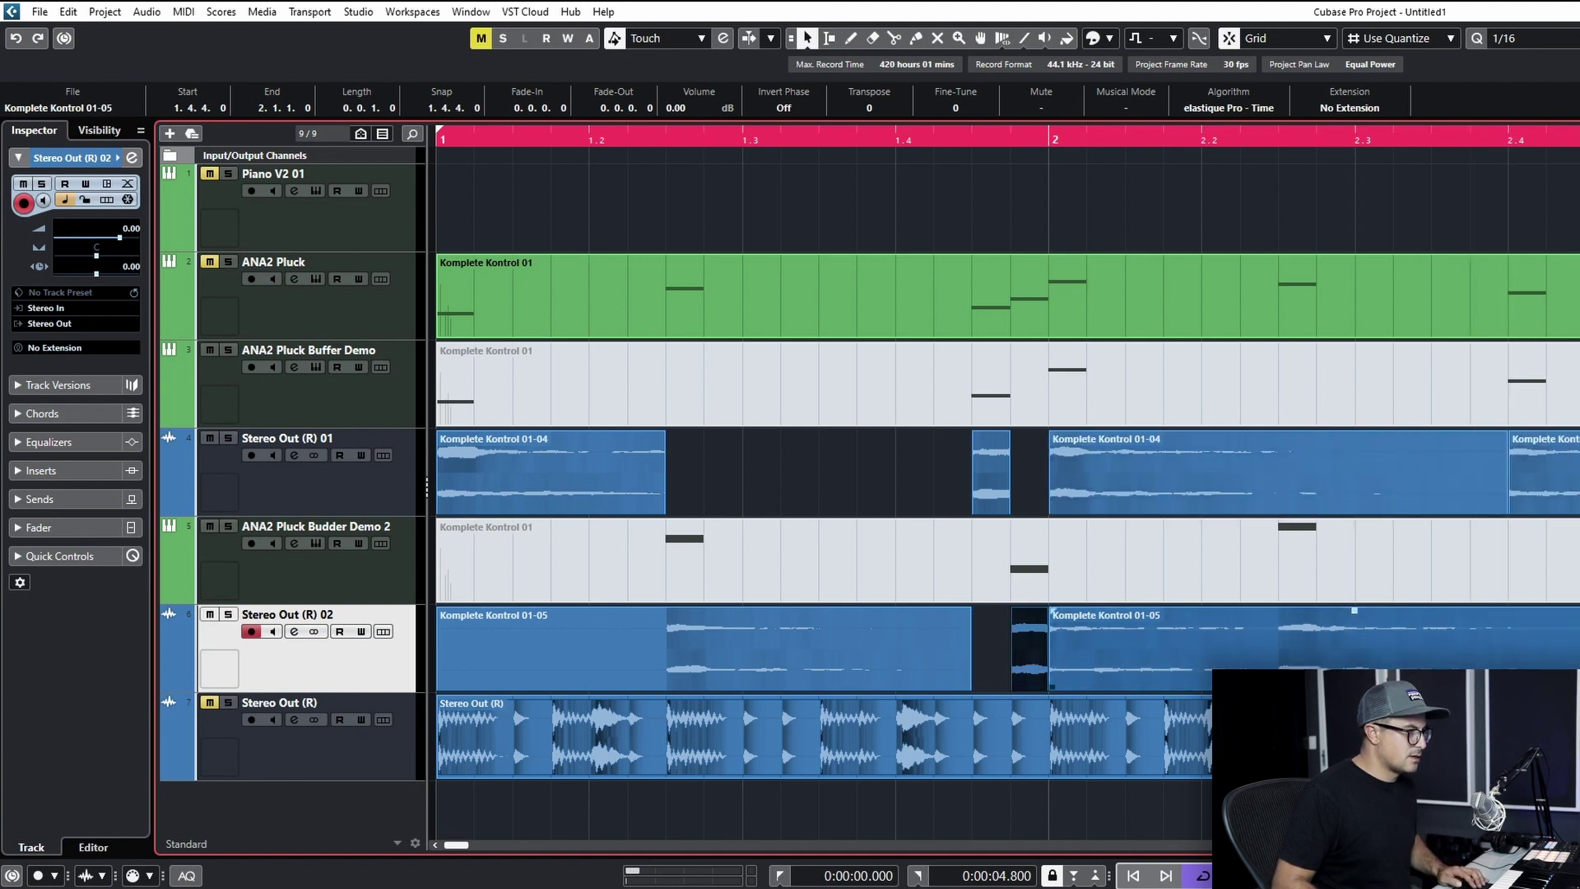
left_click(1279, 665)
key("Delete")
left_click(1280, 473, "alt")
key("Delete")
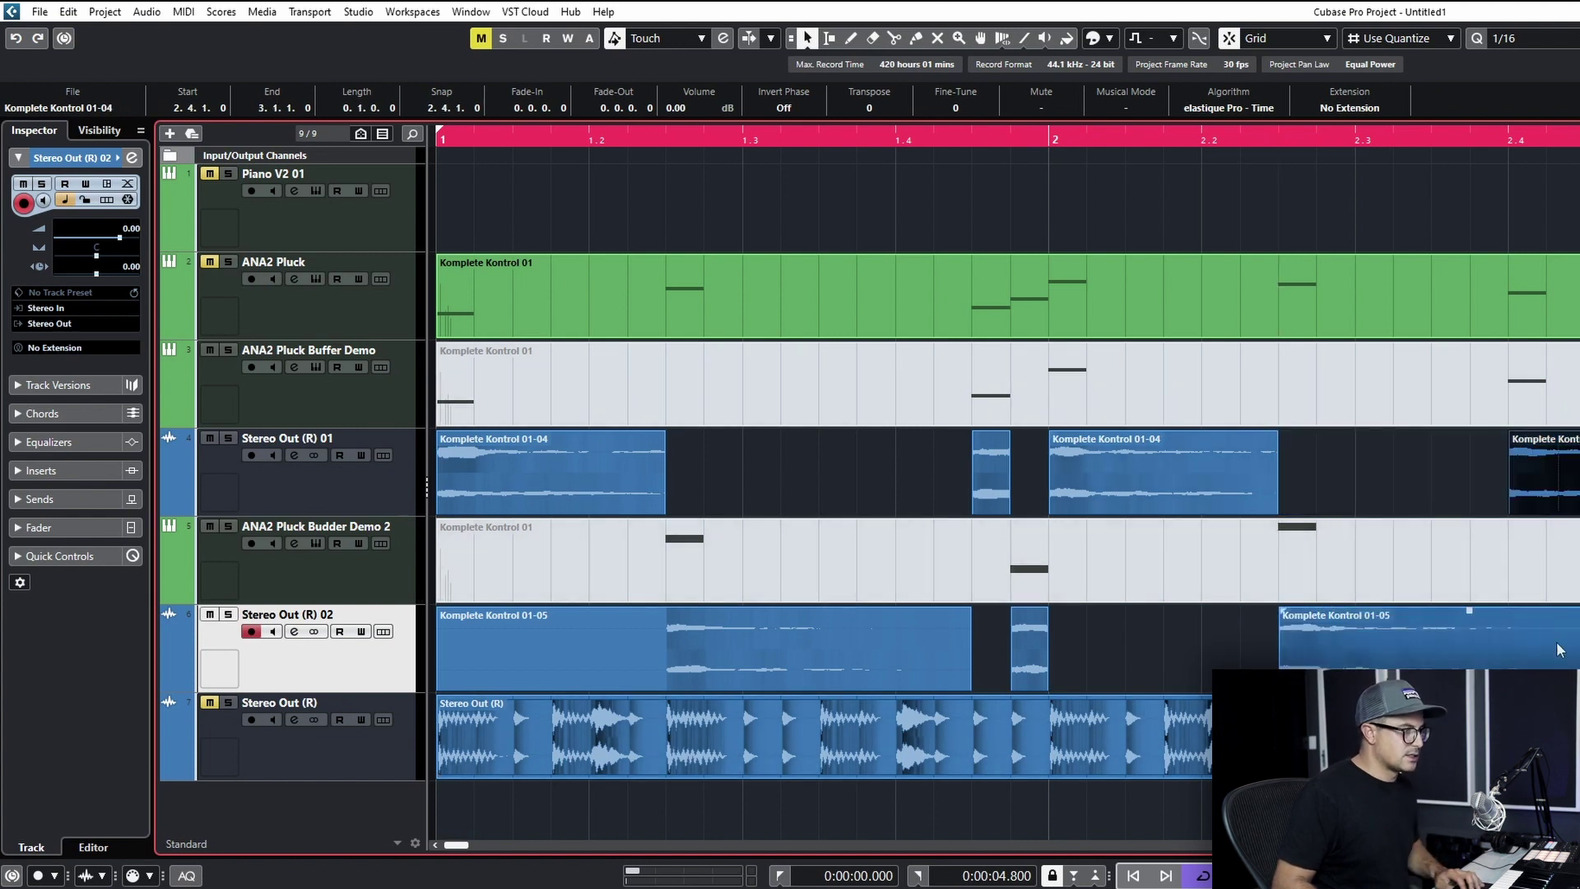
Step: Split the last Stereo Out (R) 02 event at 2.4.1 and delete the piece after the cut
left_click(1513, 656, "alt")
key("Delete")
key("Down")
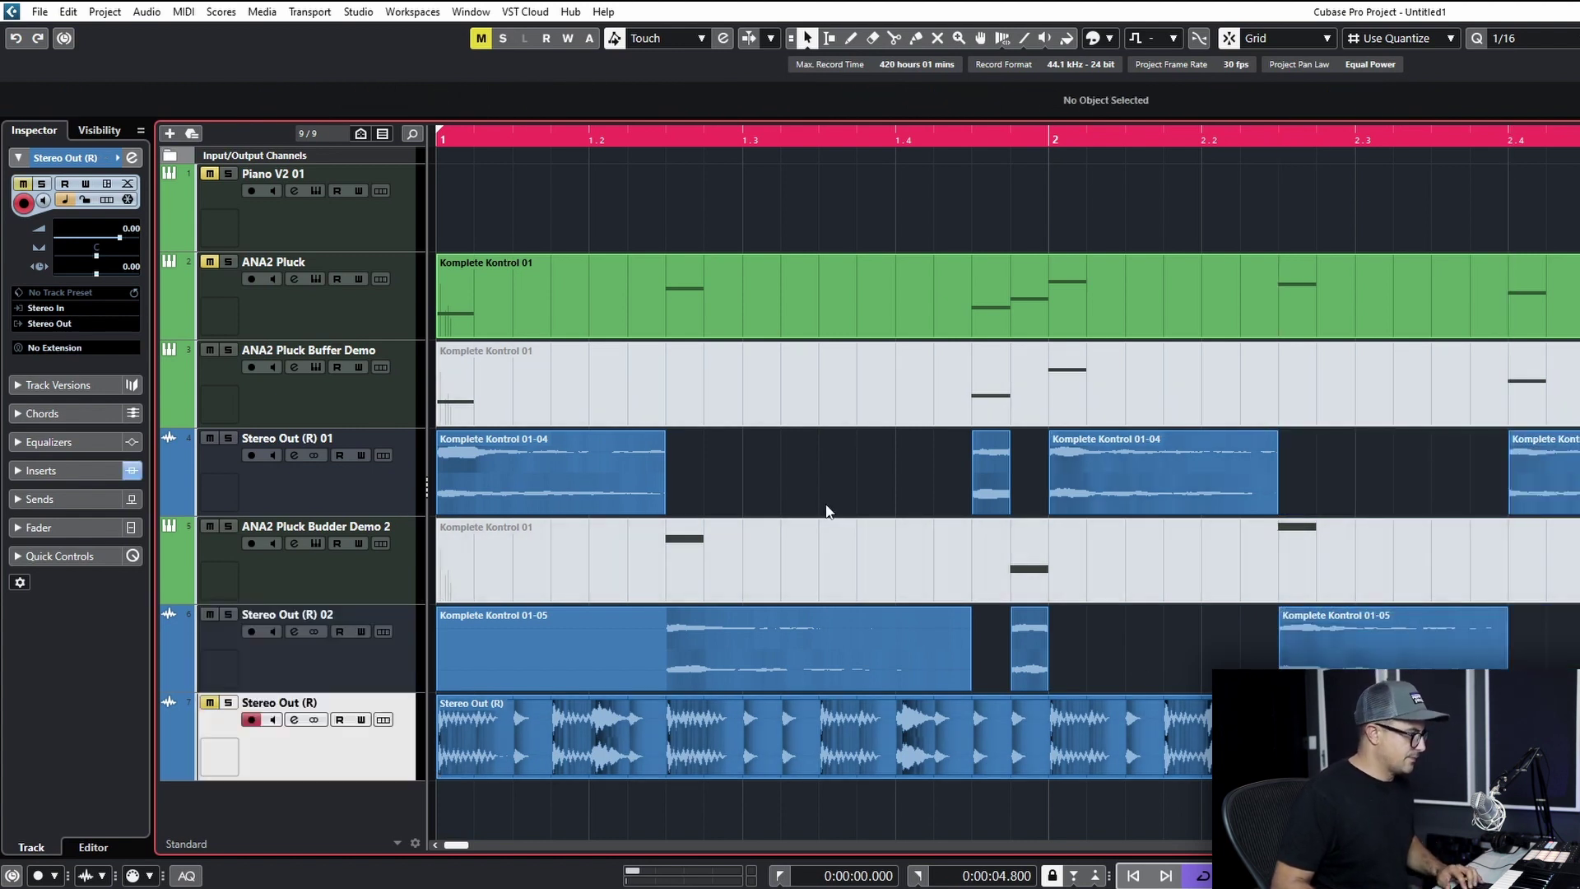
key("g")
key("g")
key("g")
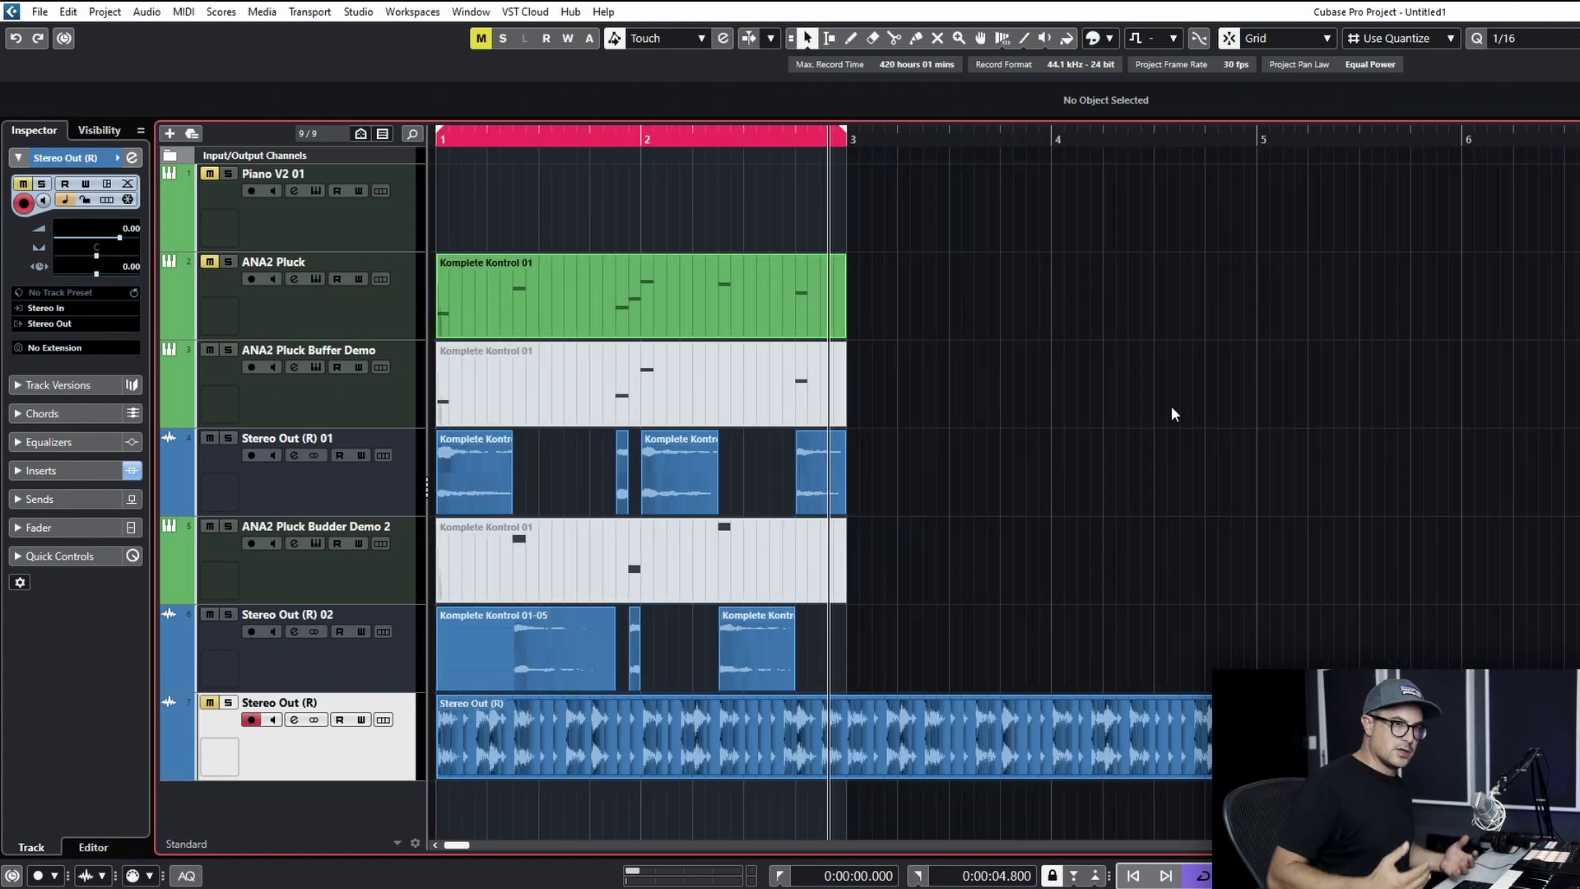
Step: Play the sliced parts from the project start with Stereo Out (R) 01 and 02 soloed, and unsolo both after listening
key("Home")
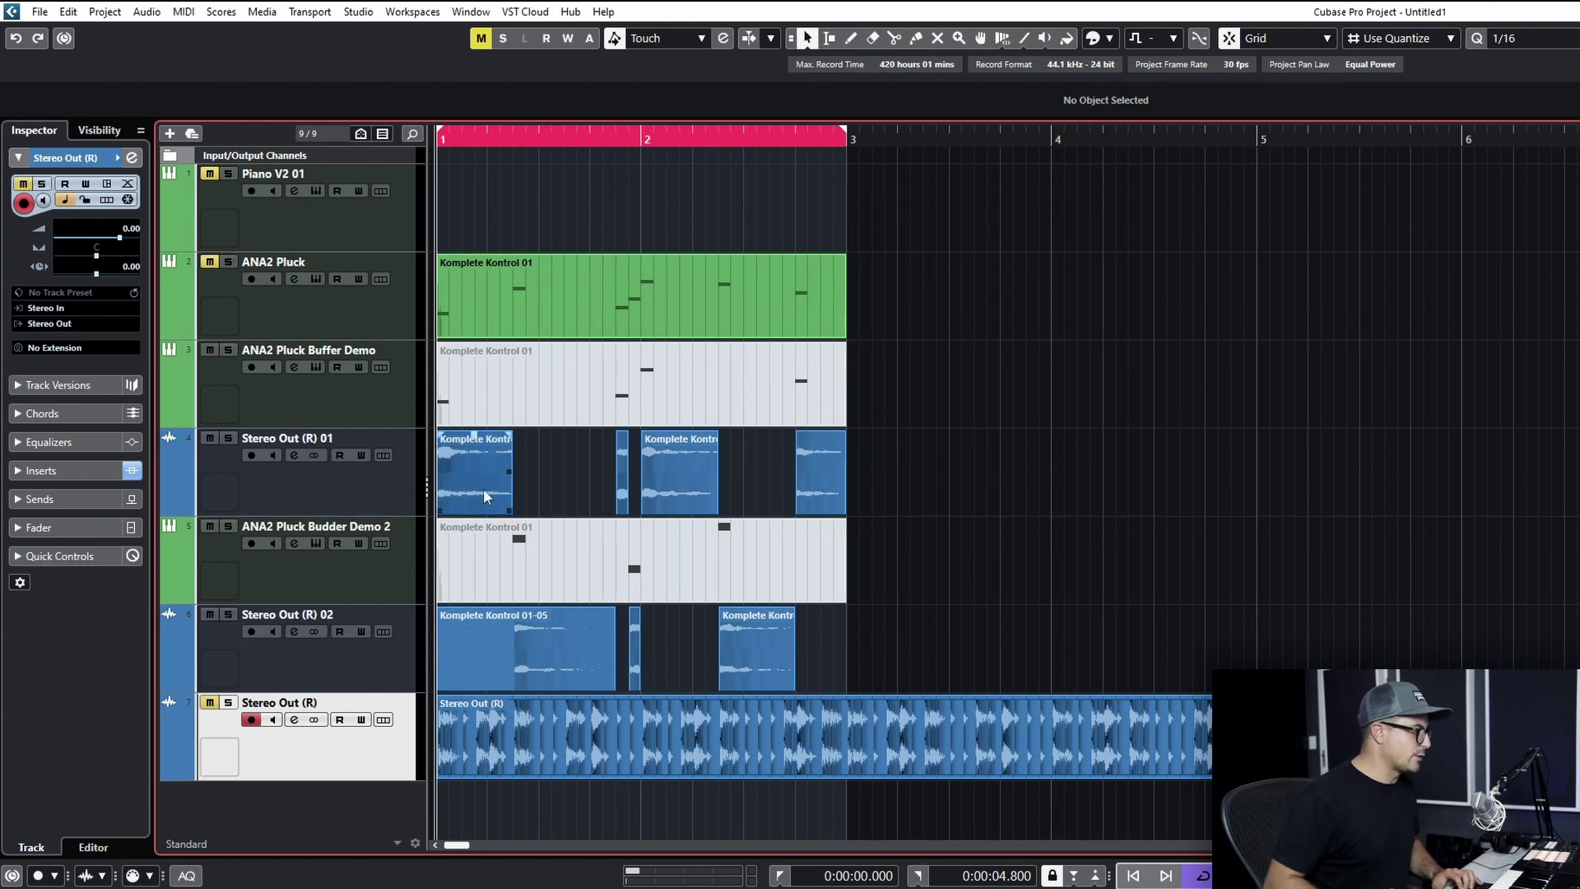
key("h")
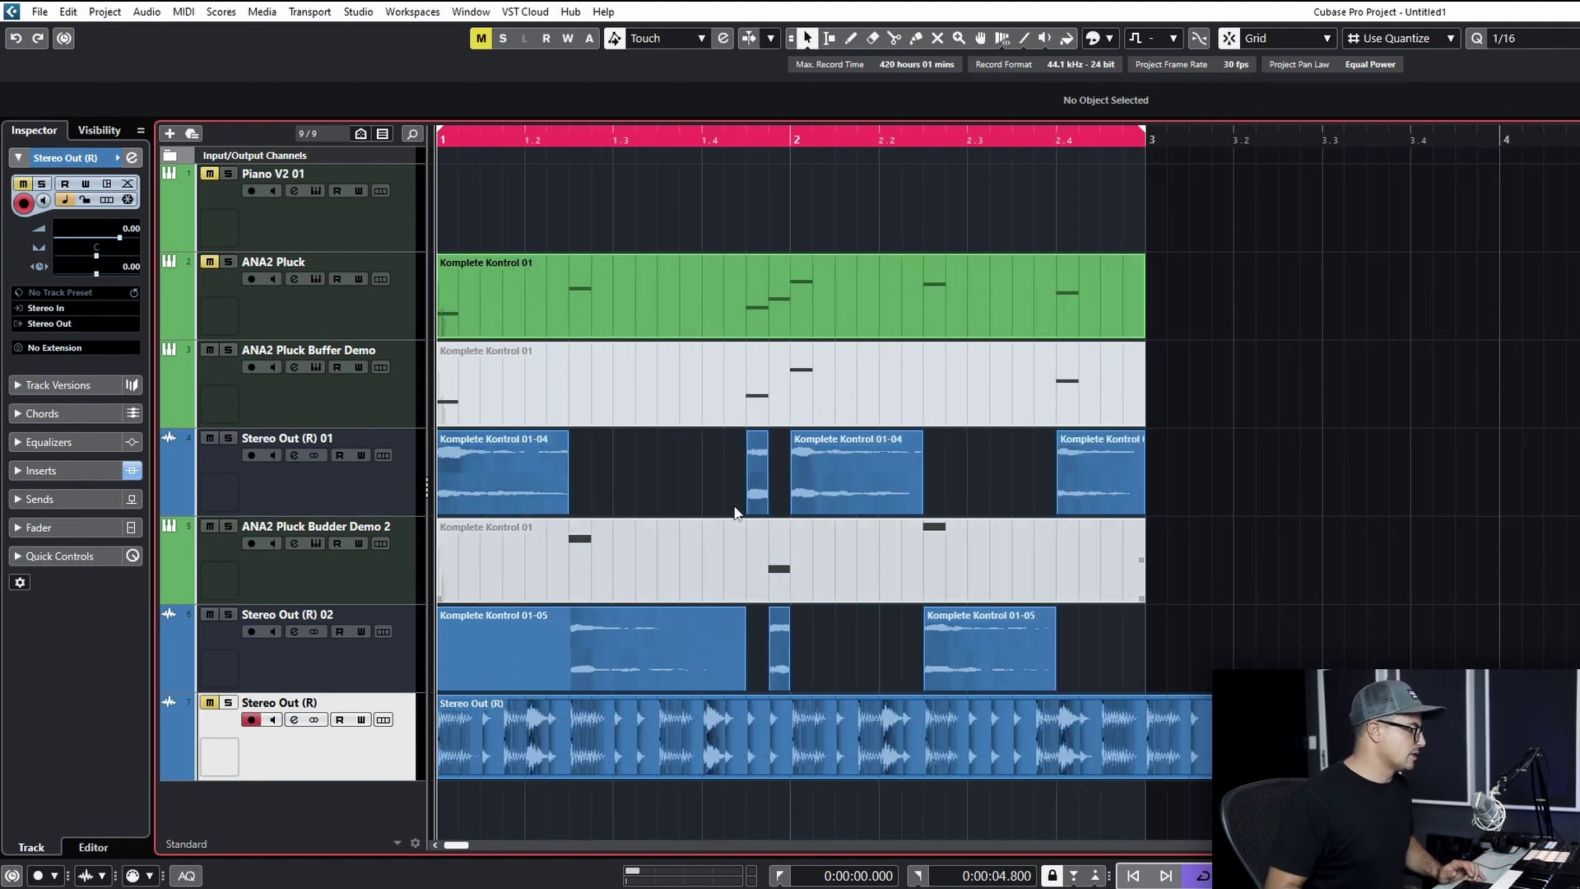
key("space")
left_click(228, 438)
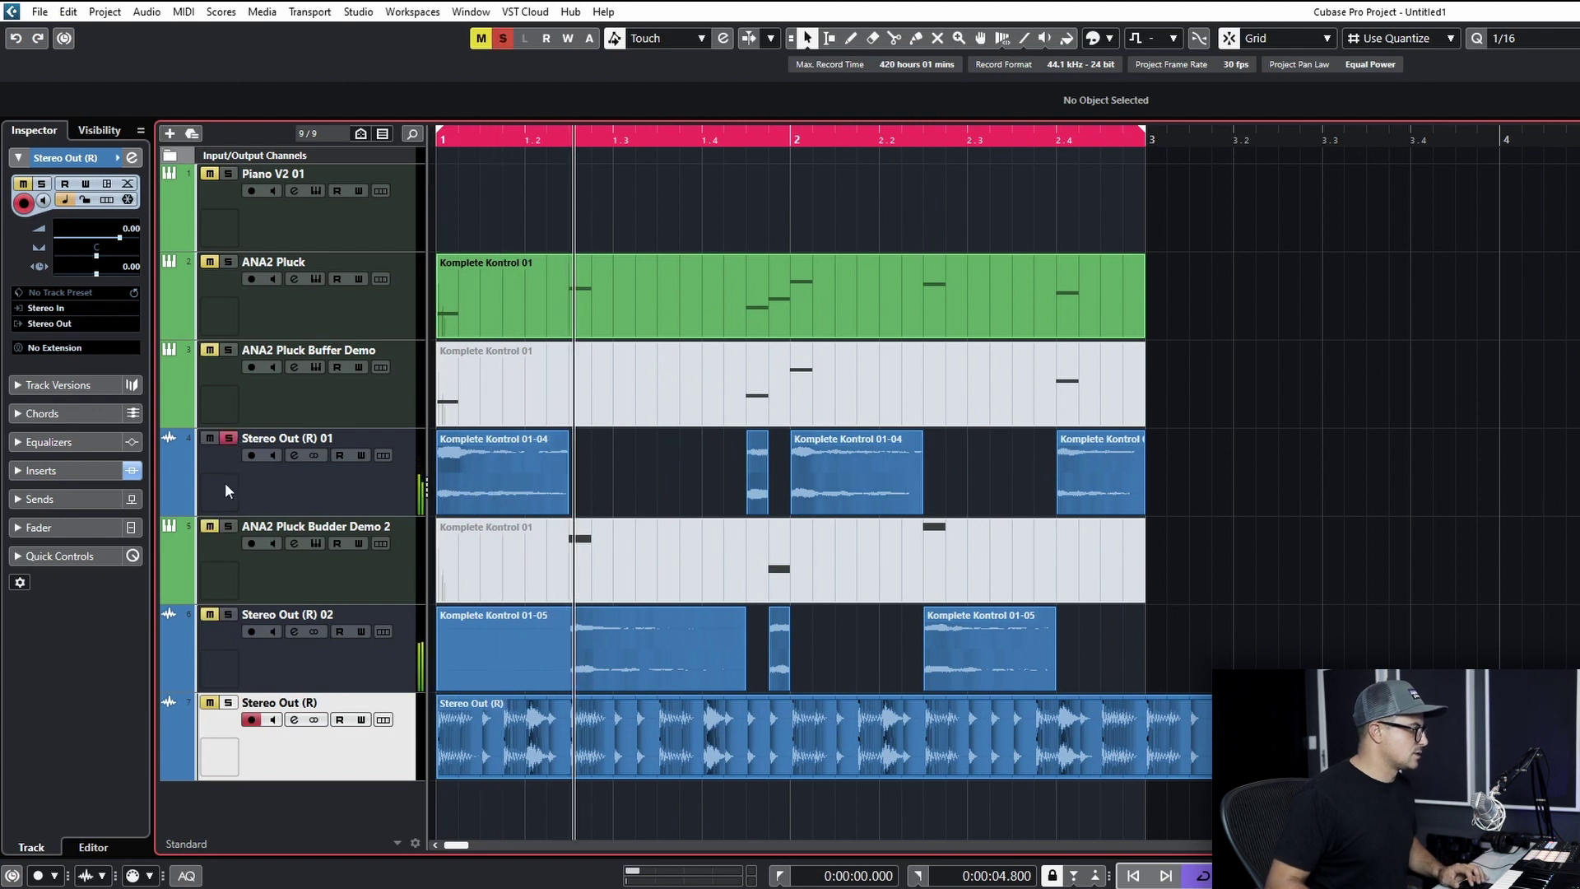
left_click(228, 614)
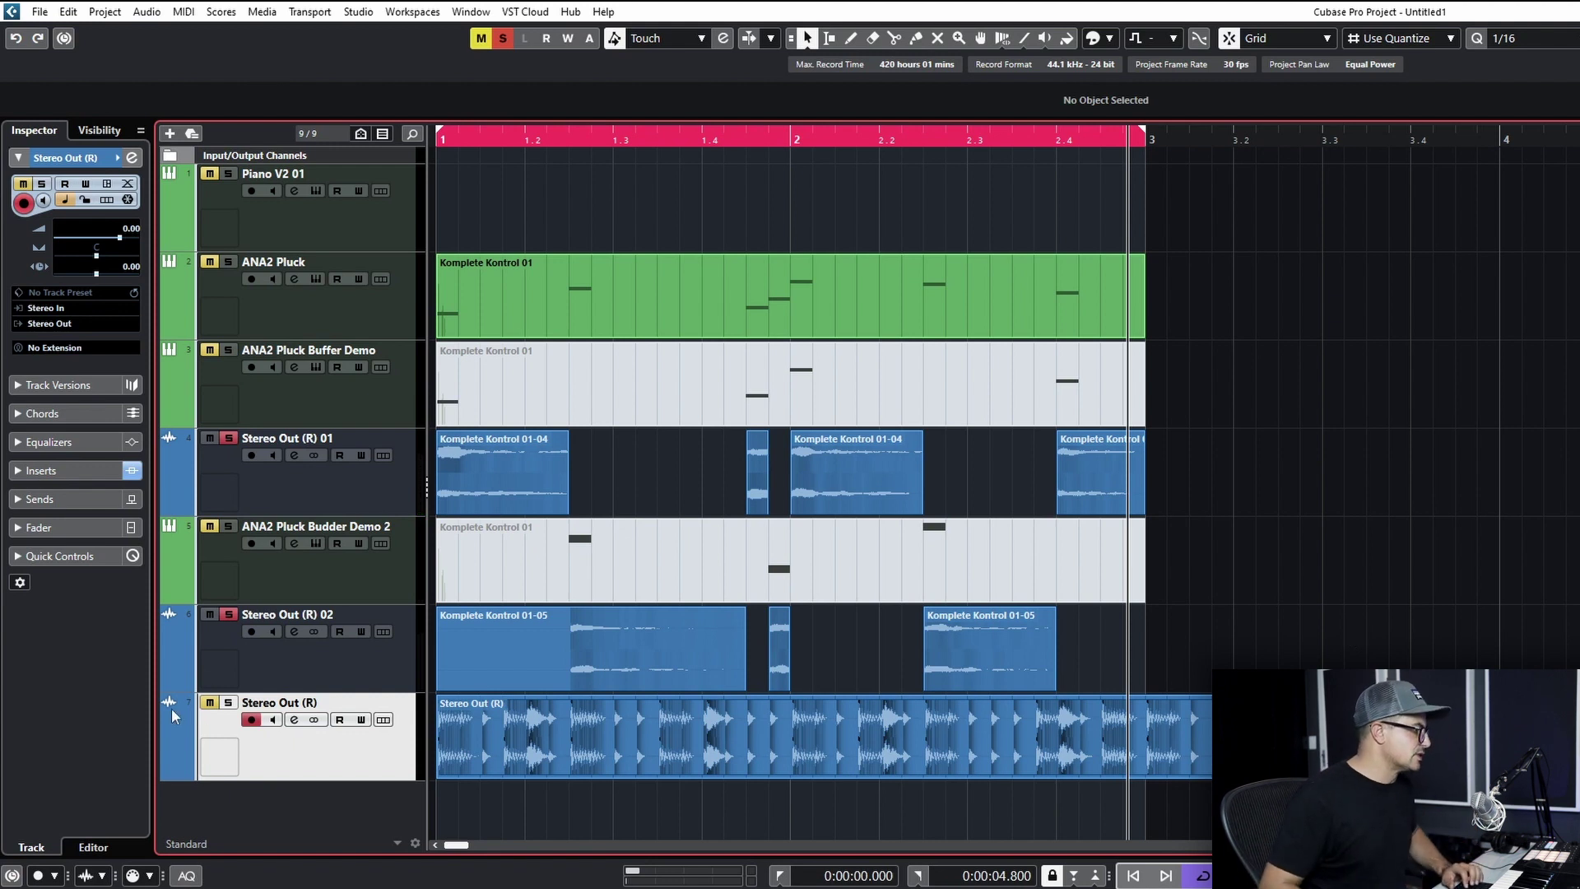
left_click(229, 617)
left_click(227, 438)
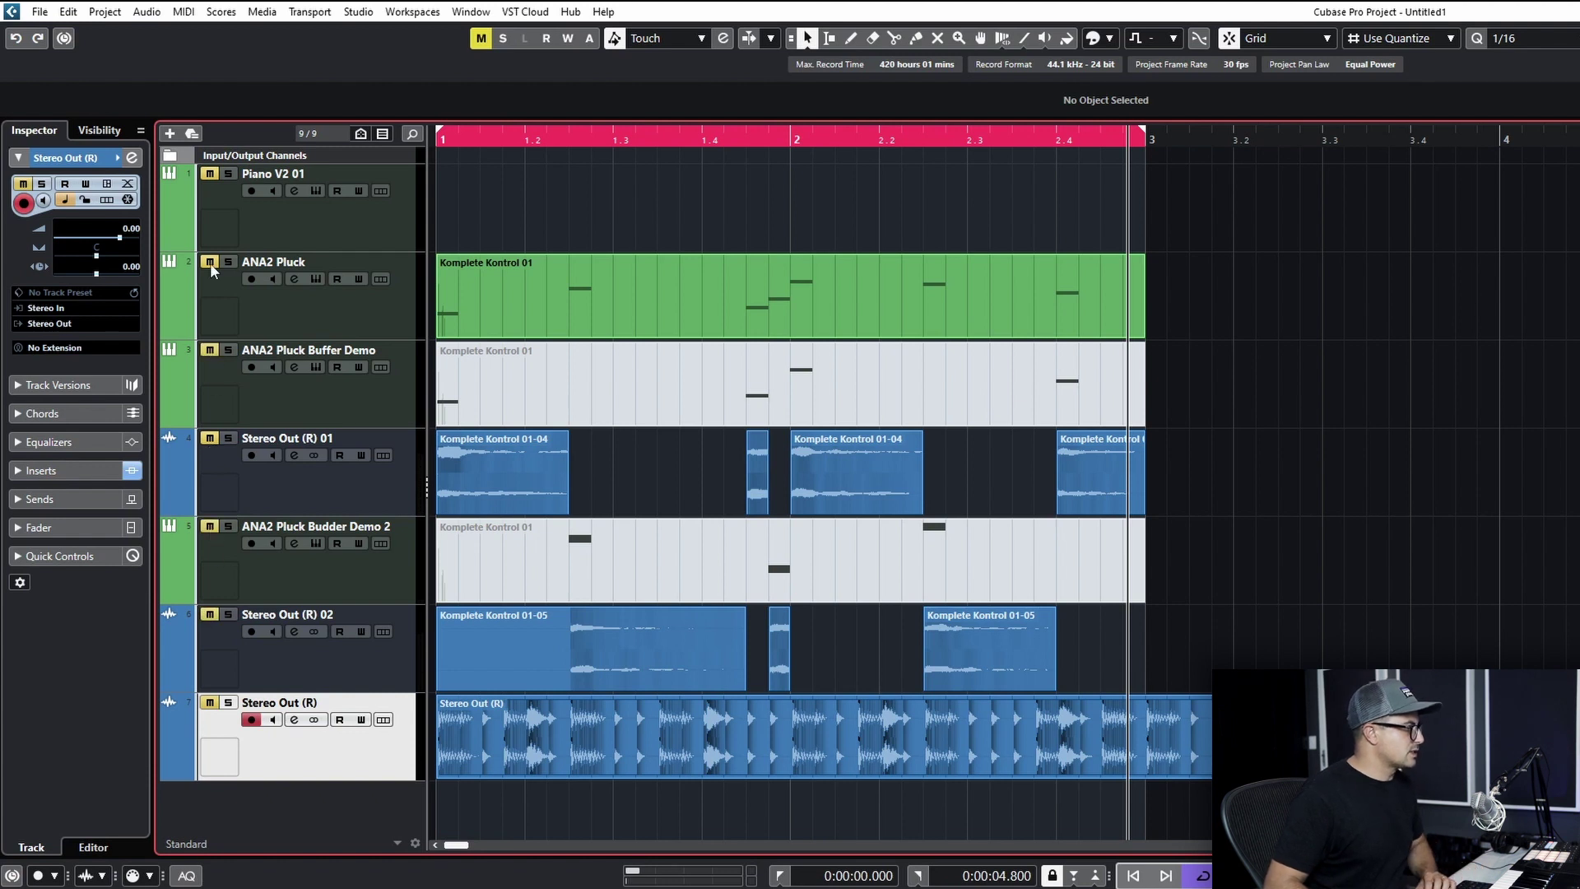
Step: Remove Raum from the ANA2 Pluck channel inserts and activate and open its Unfiltered Audio Tails insert, keeping only the plug-in window open
left_click(293, 279)
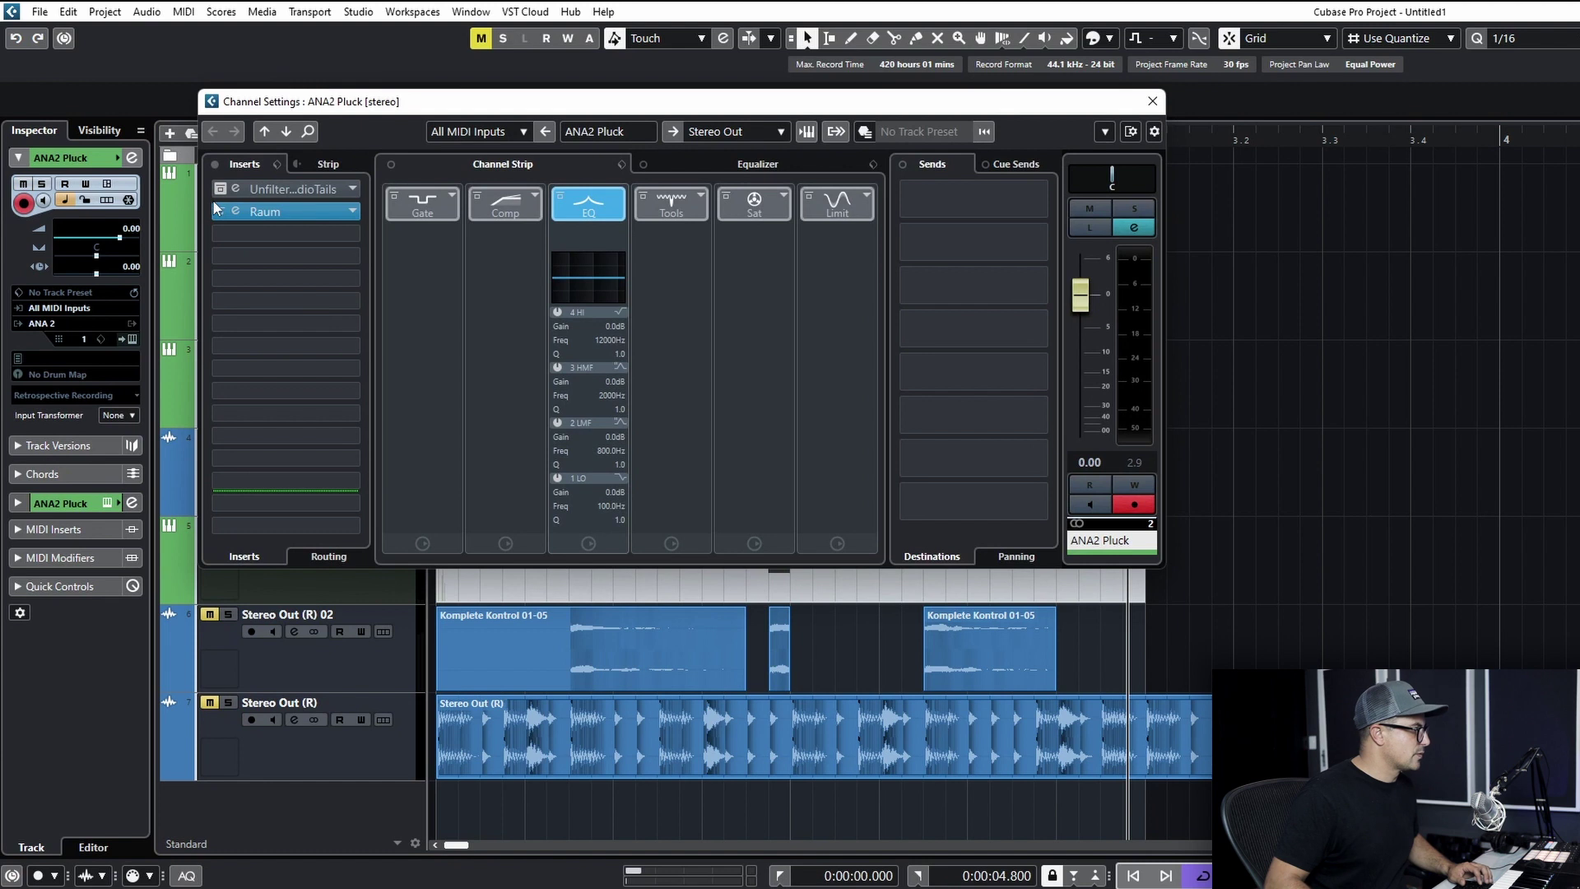
left_click(354, 210)
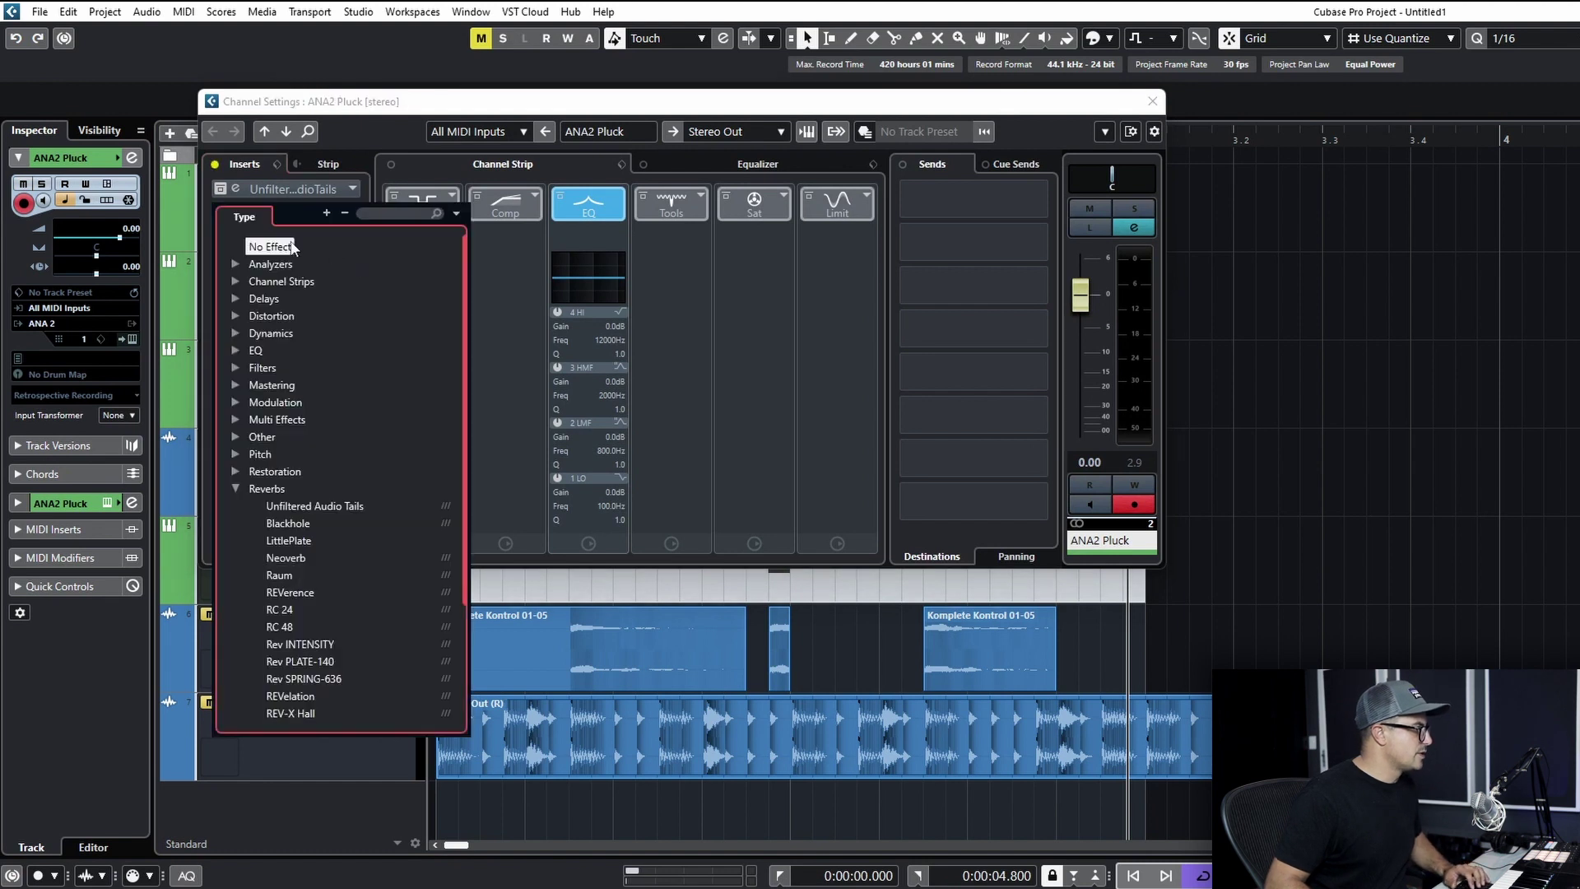
left_click(243, 216)
left_click(235, 189)
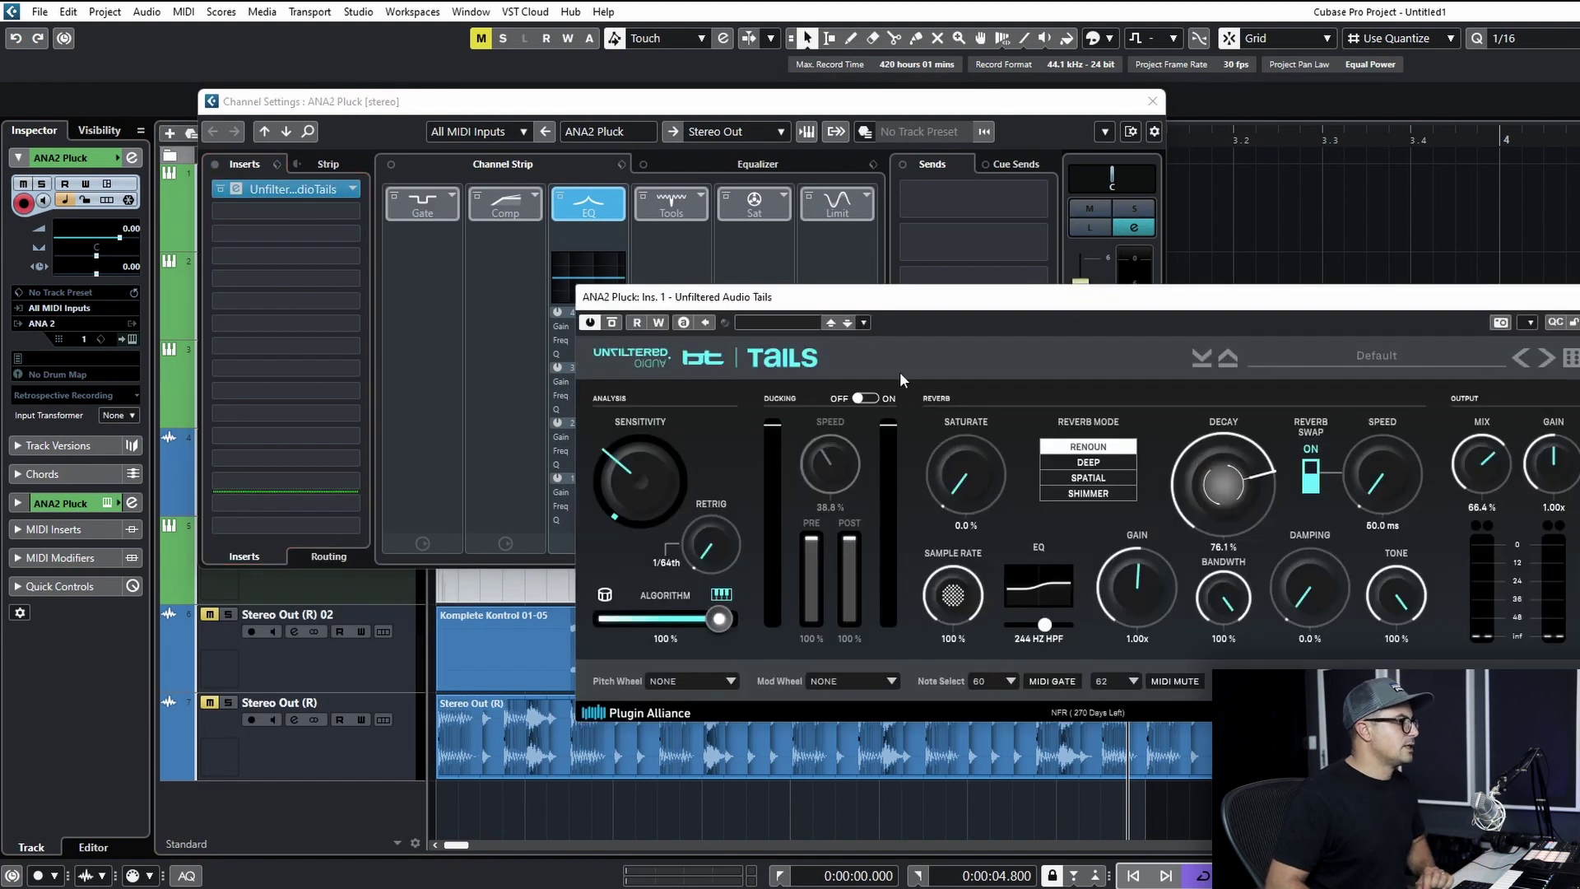
left_click_drag(859, 319, 381, 260)
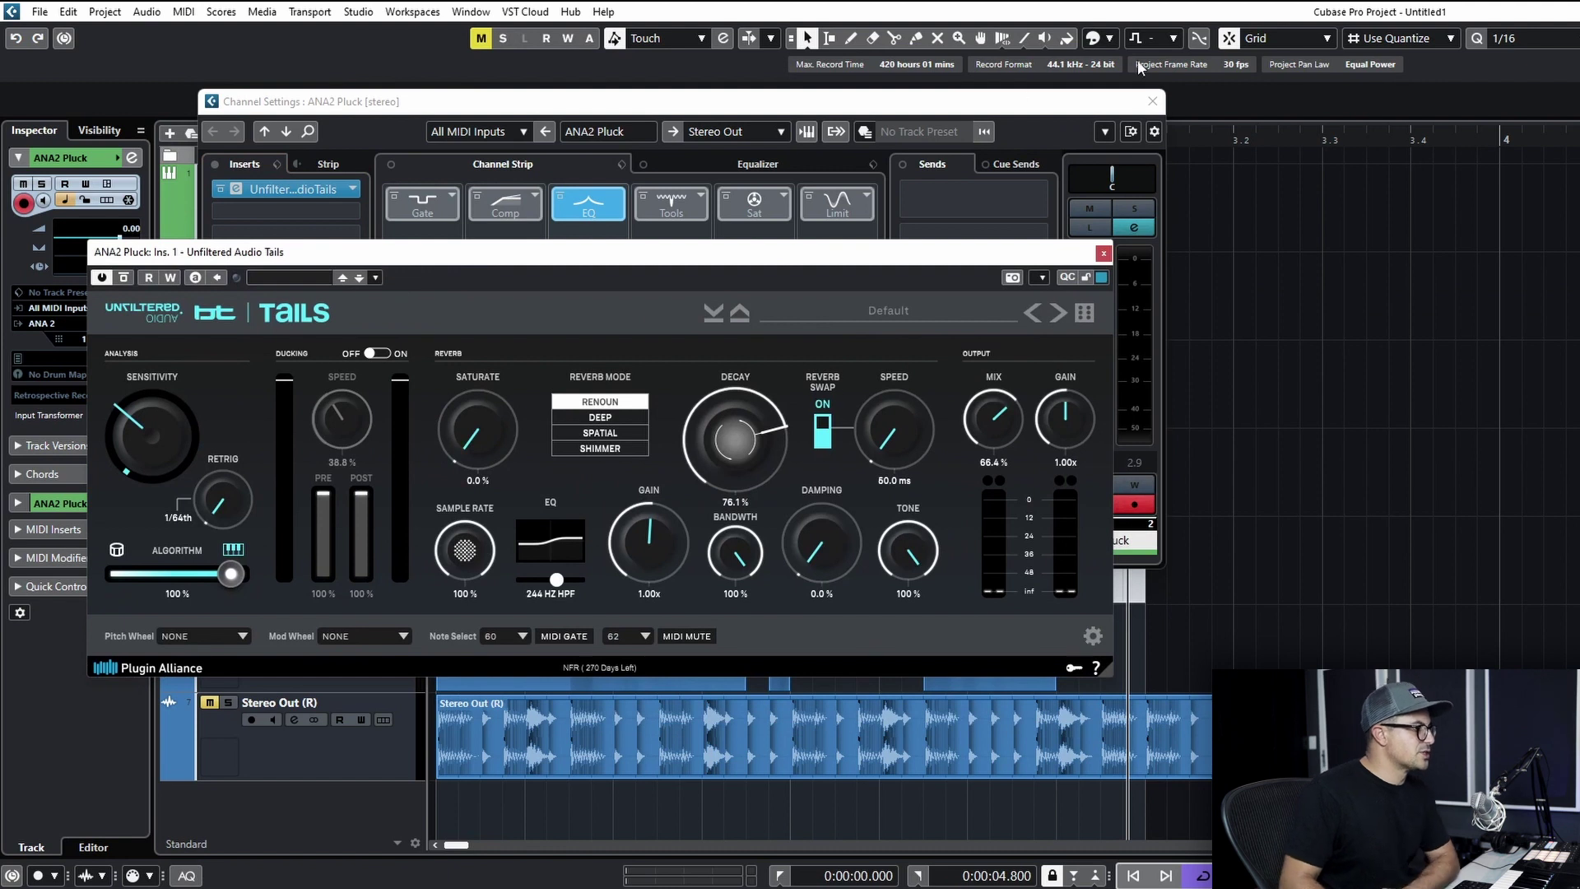
left_click(1152, 100)
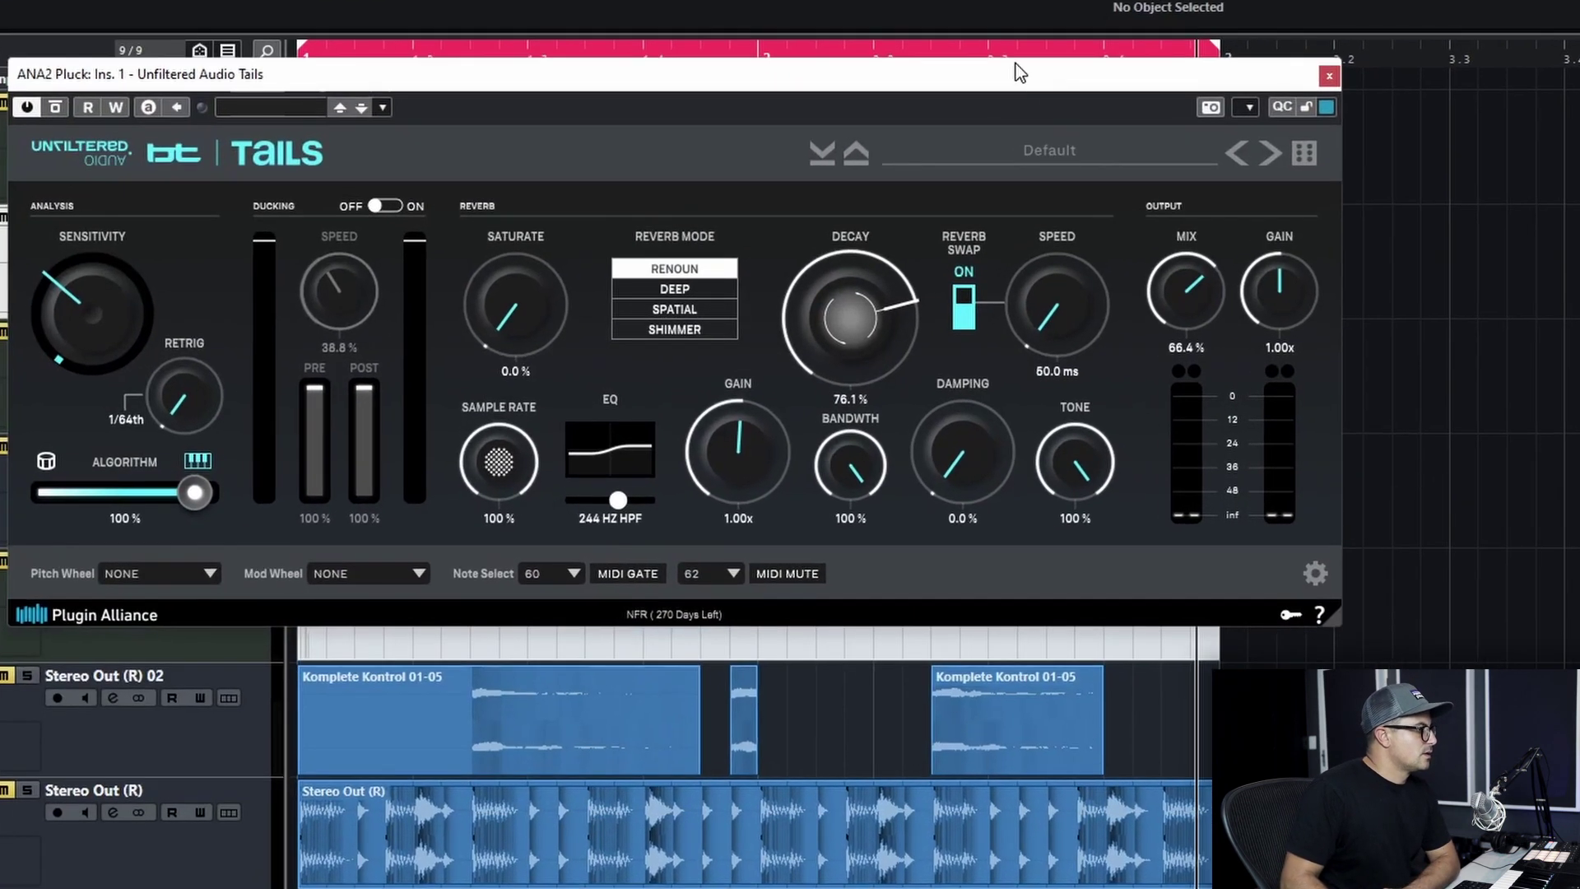
Step: Turn off Reverb Swap in Tails and play the pluck loop
left_click(961, 320)
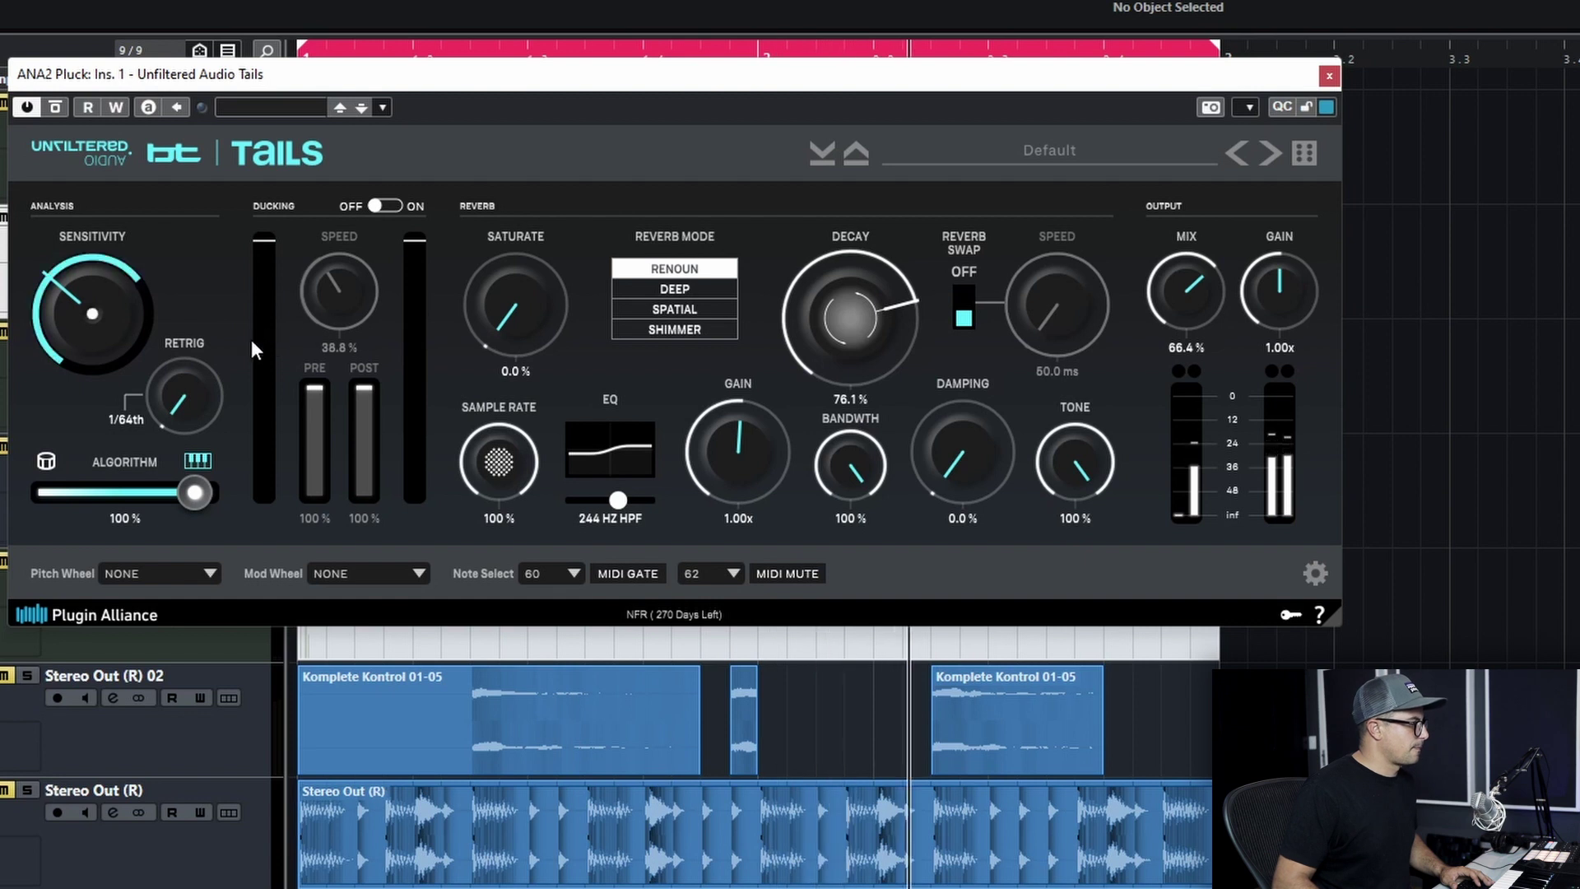
mouse_move(83, 311)
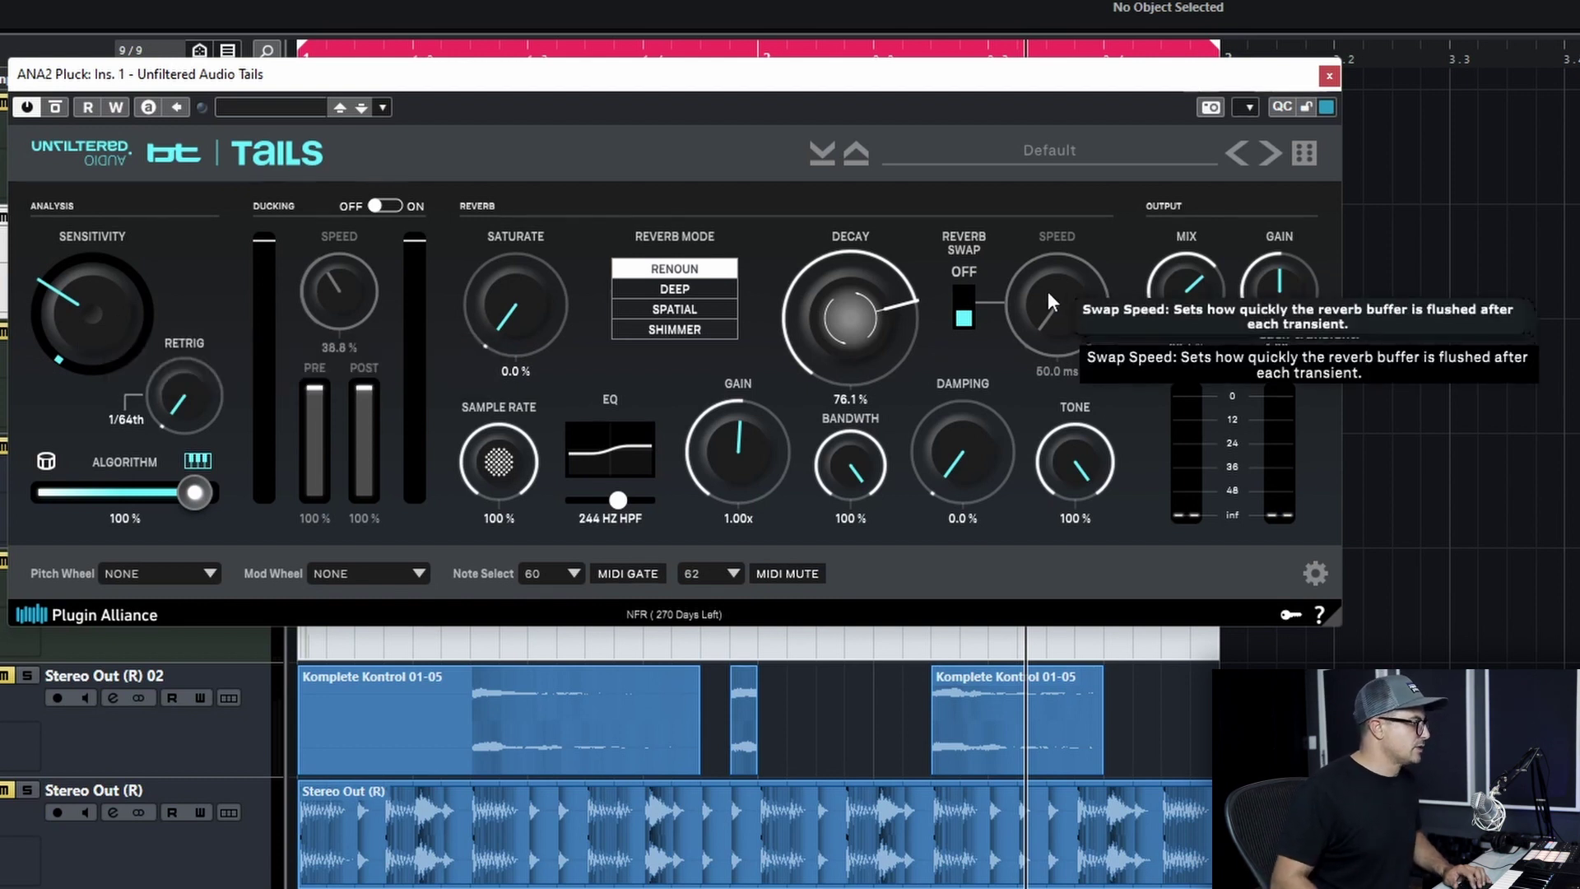
Step: Try a Tails Retrig rate of 1, return it to 1/64th, and keep the Algorithm slider at 100 %
mouse_move(206, 408)
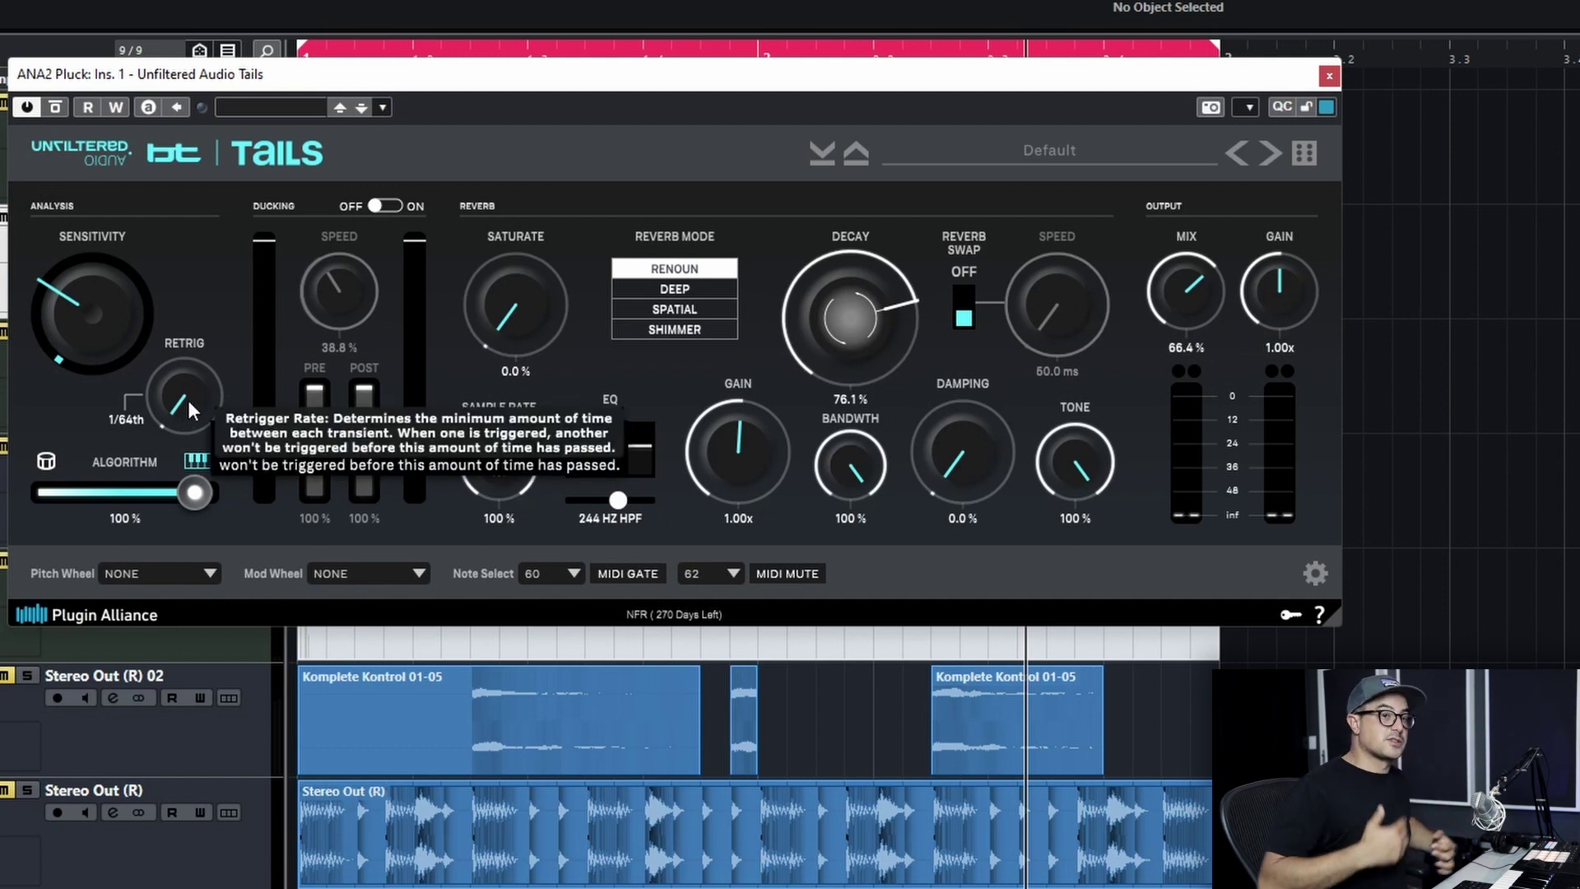
left_click_drag(191, 409, 214, 176)
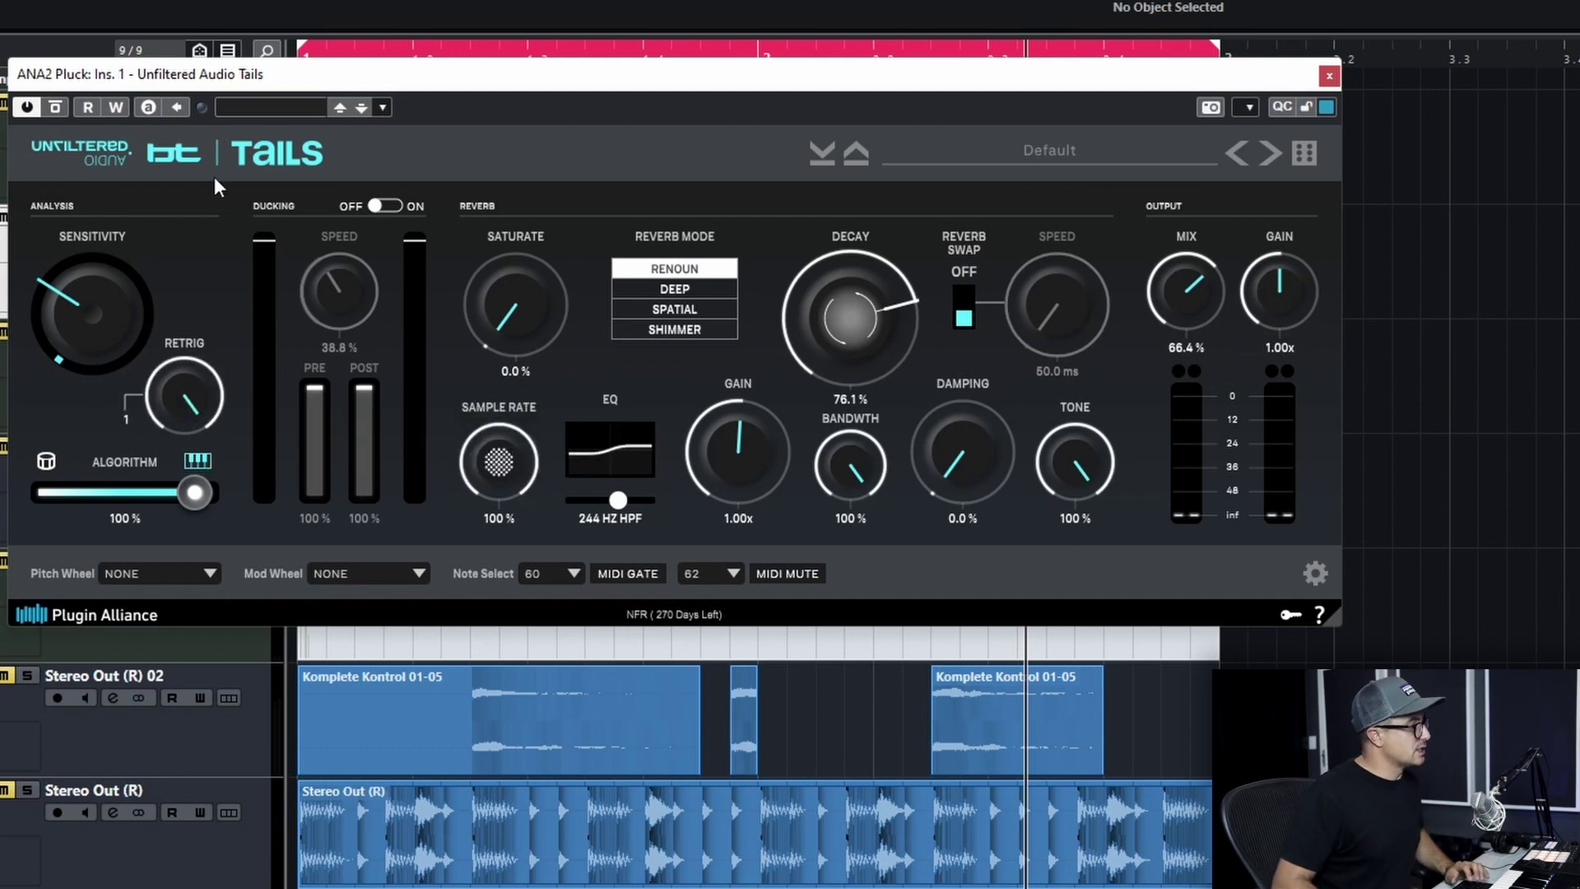
mouse_move(205, 436)
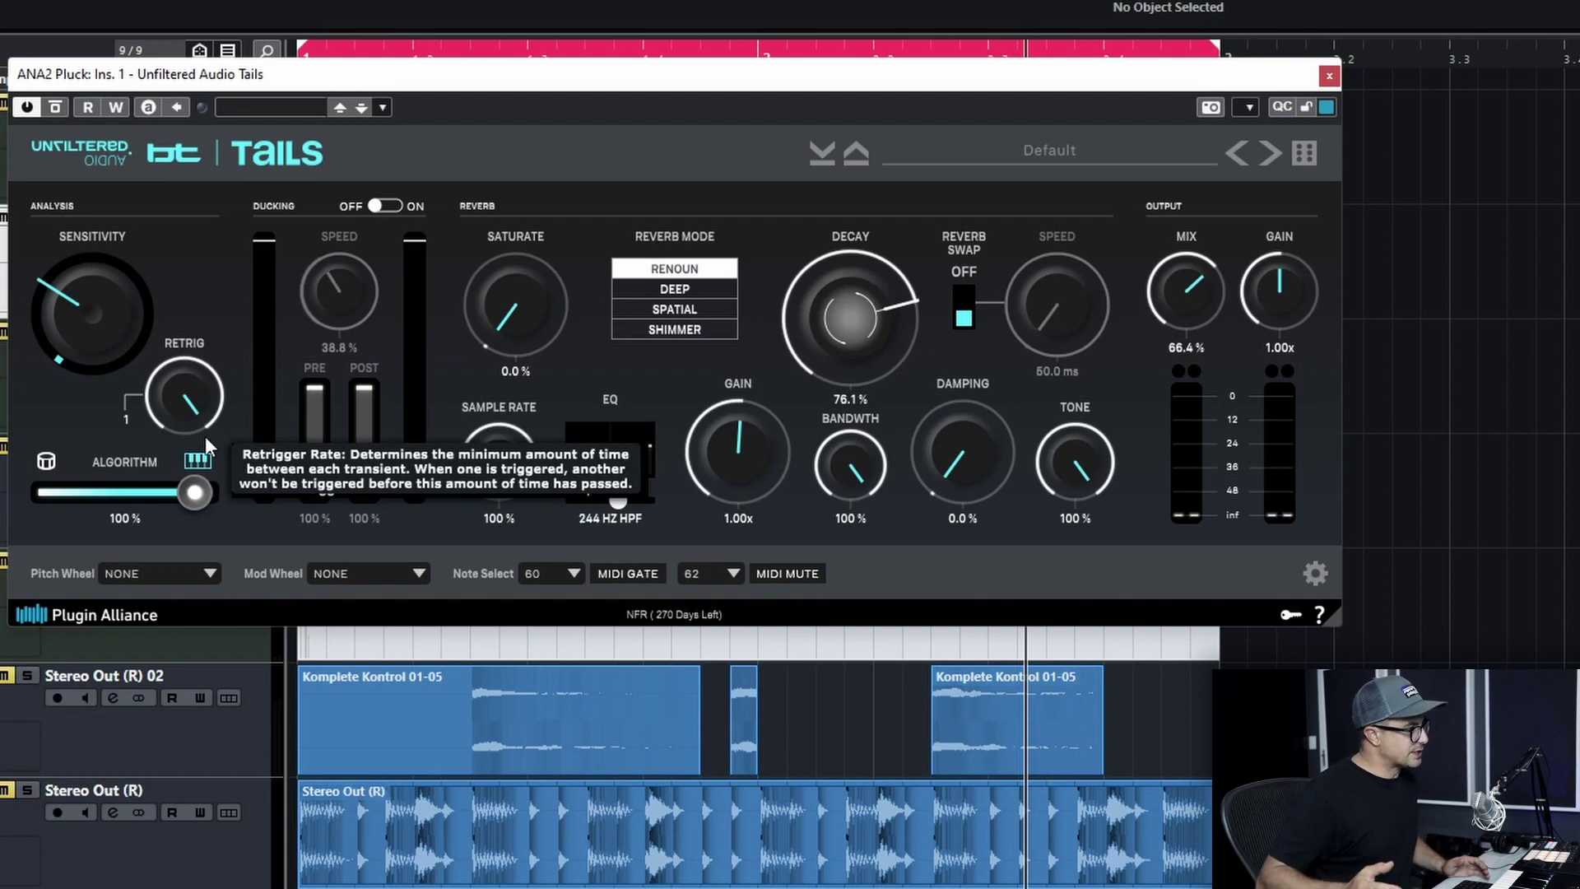
left_click_drag(186, 405, 186, 461)
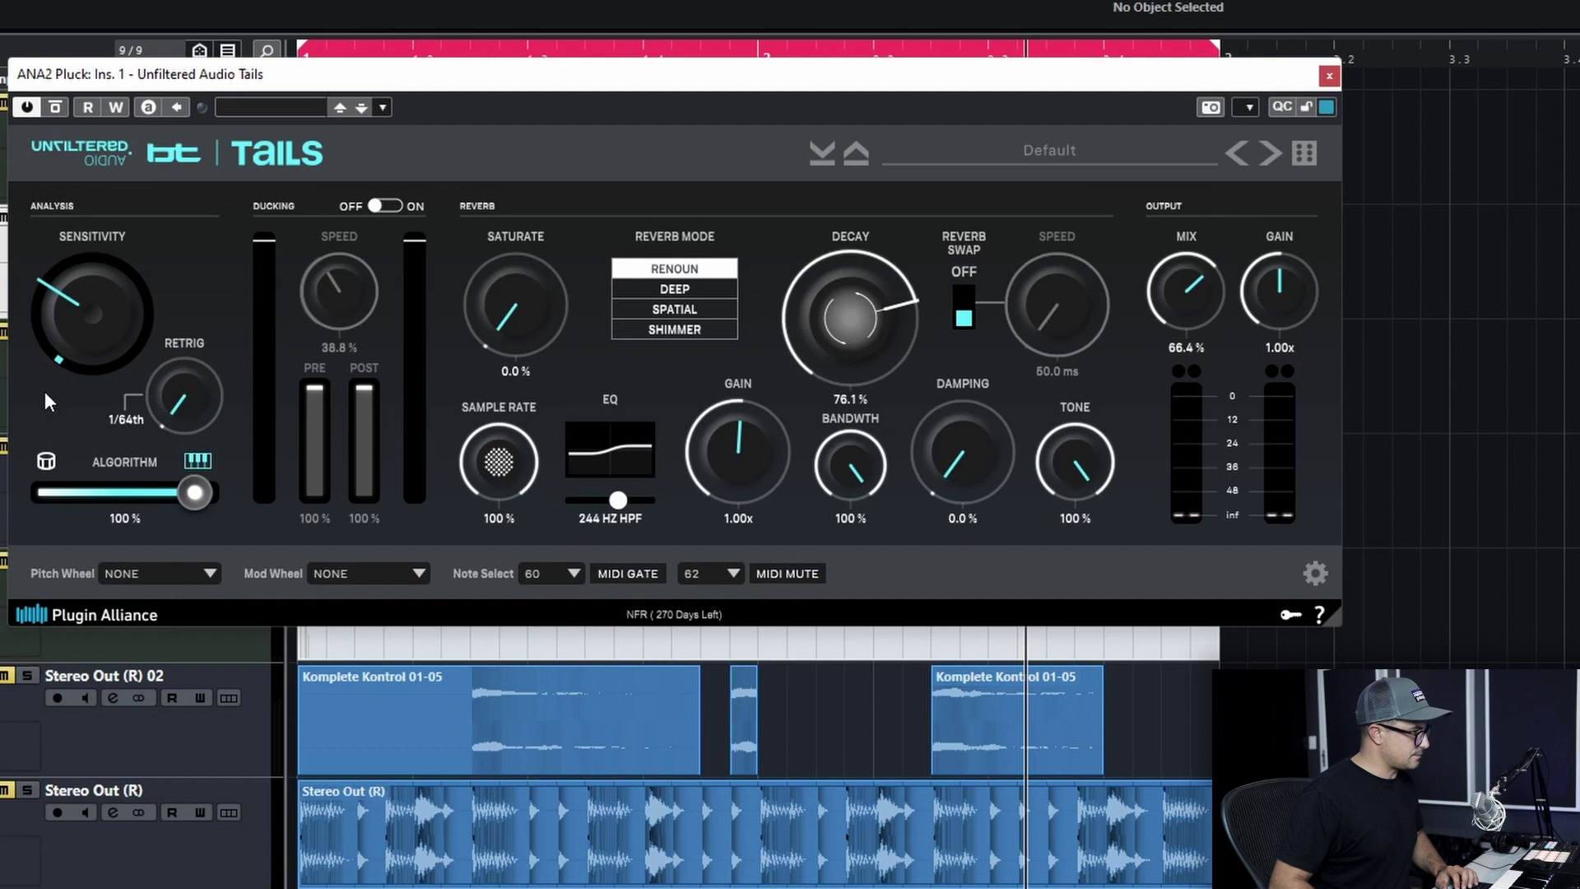
left_click_drag(191, 501, 239, 494)
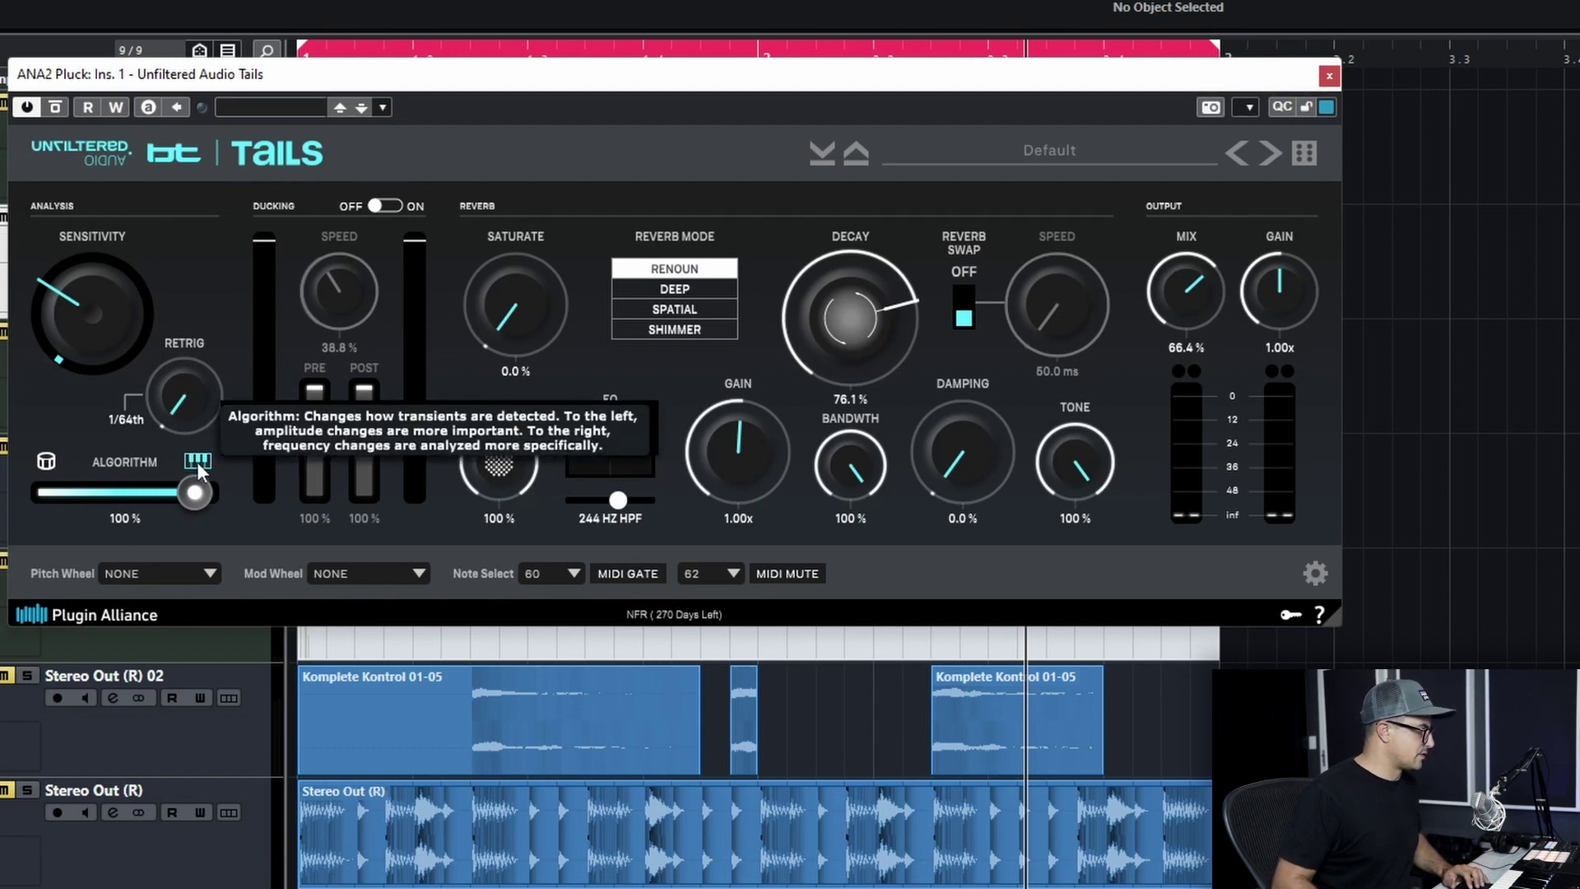
mouse_move(42, 465)
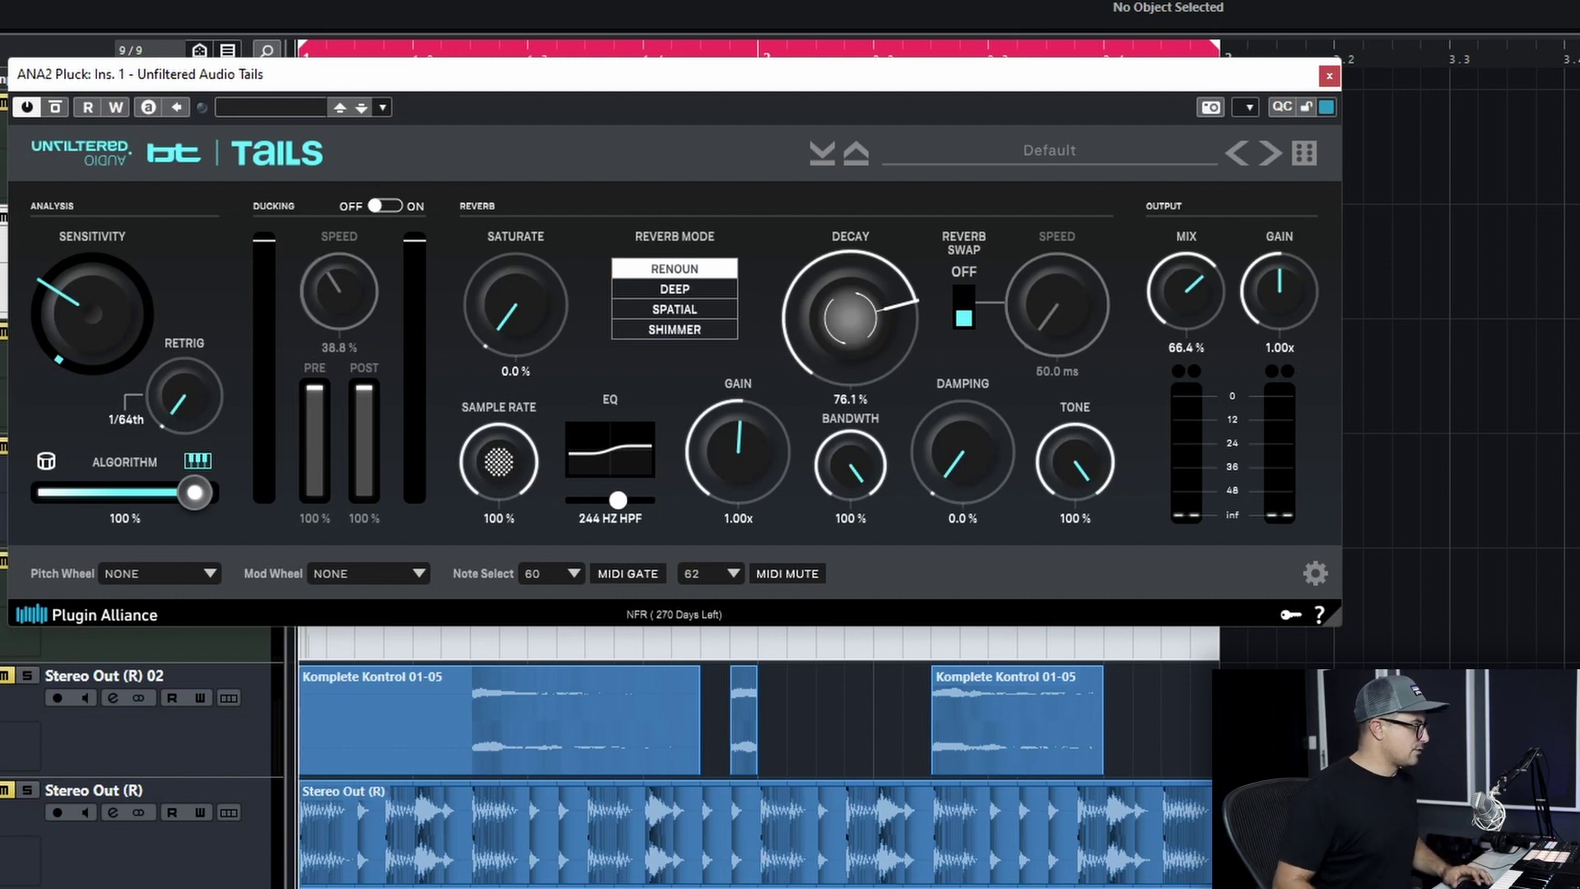
Step: Play the pluck loop and switch Reverb Swap back on to compare the reverb tails
key("space")
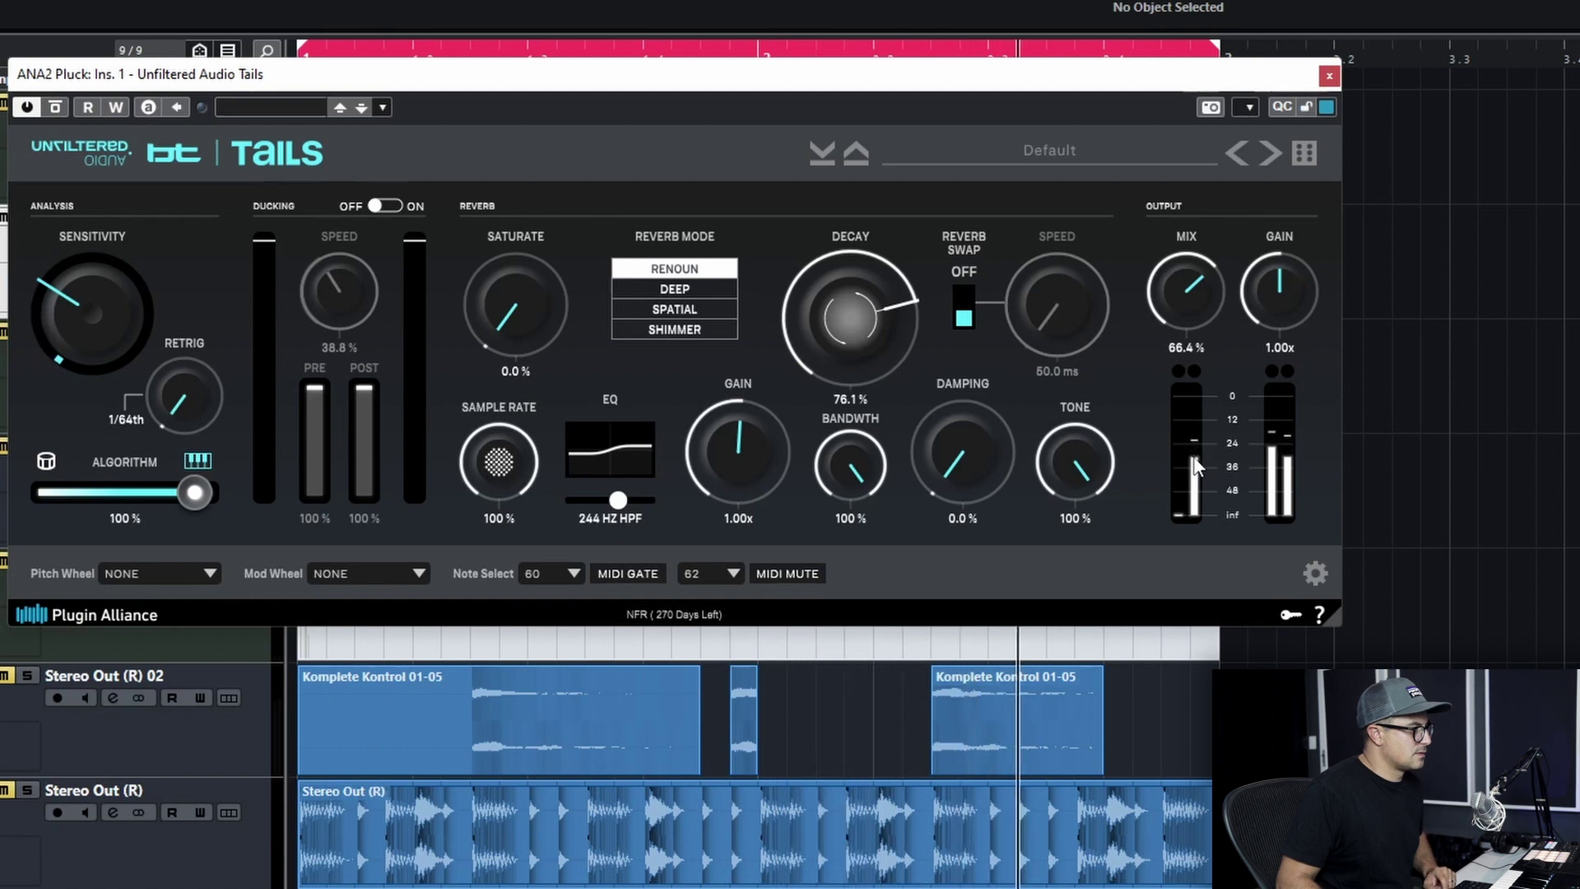
left_click(967, 300)
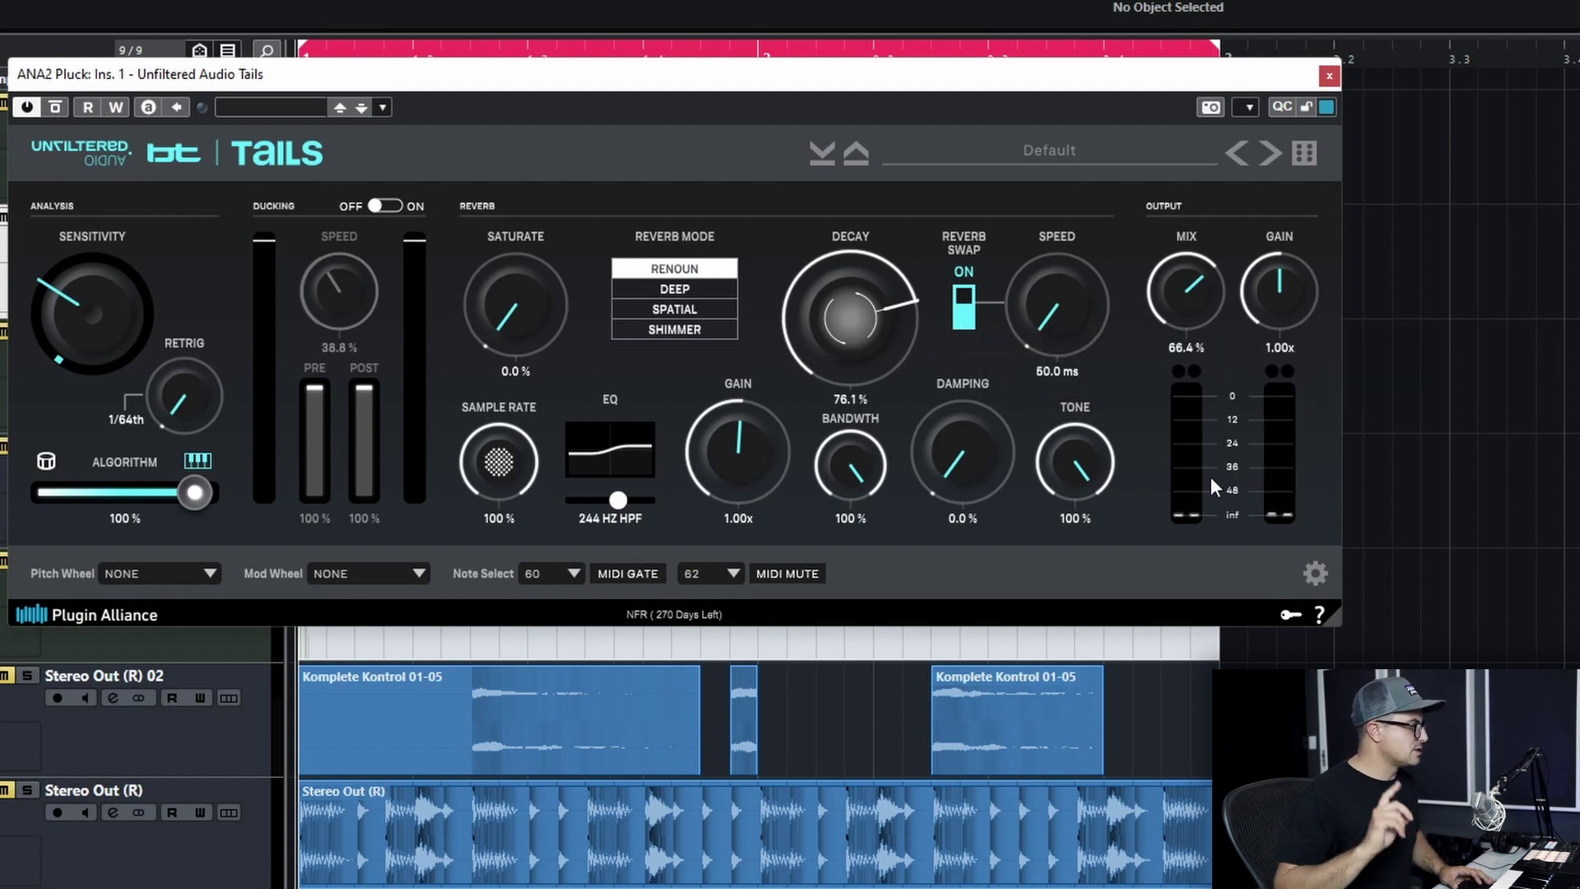
key("space")
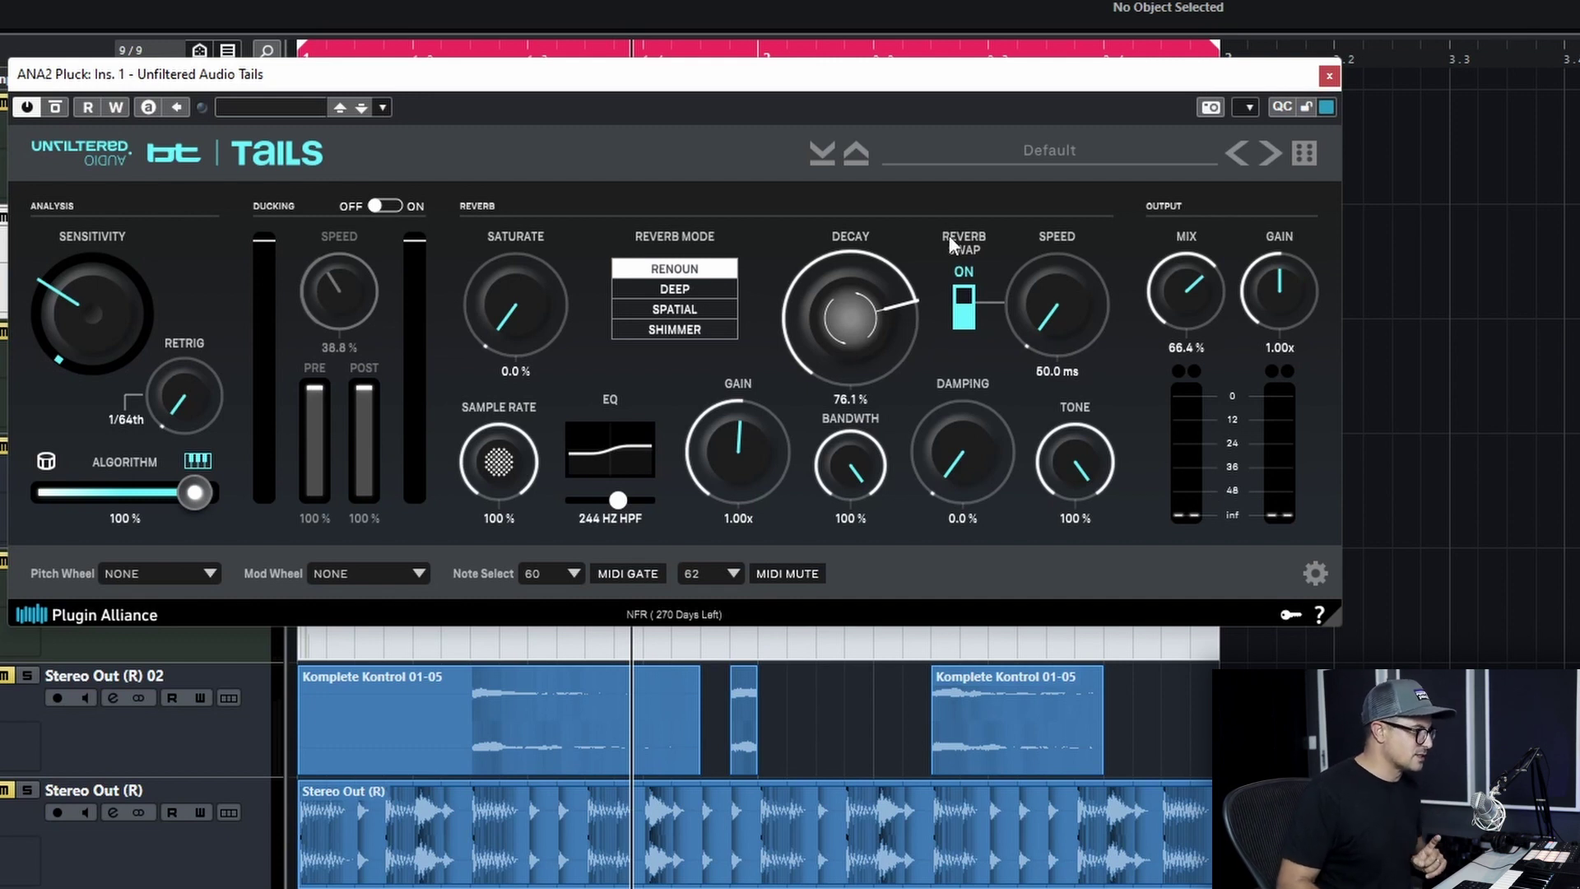
Step: Audition longer Reverb Swap speeds such as 445, 548, 377 and 156 ms during playback, and return the speed to 50 ms
left_click_drag(1060, 325, 1085, 241)
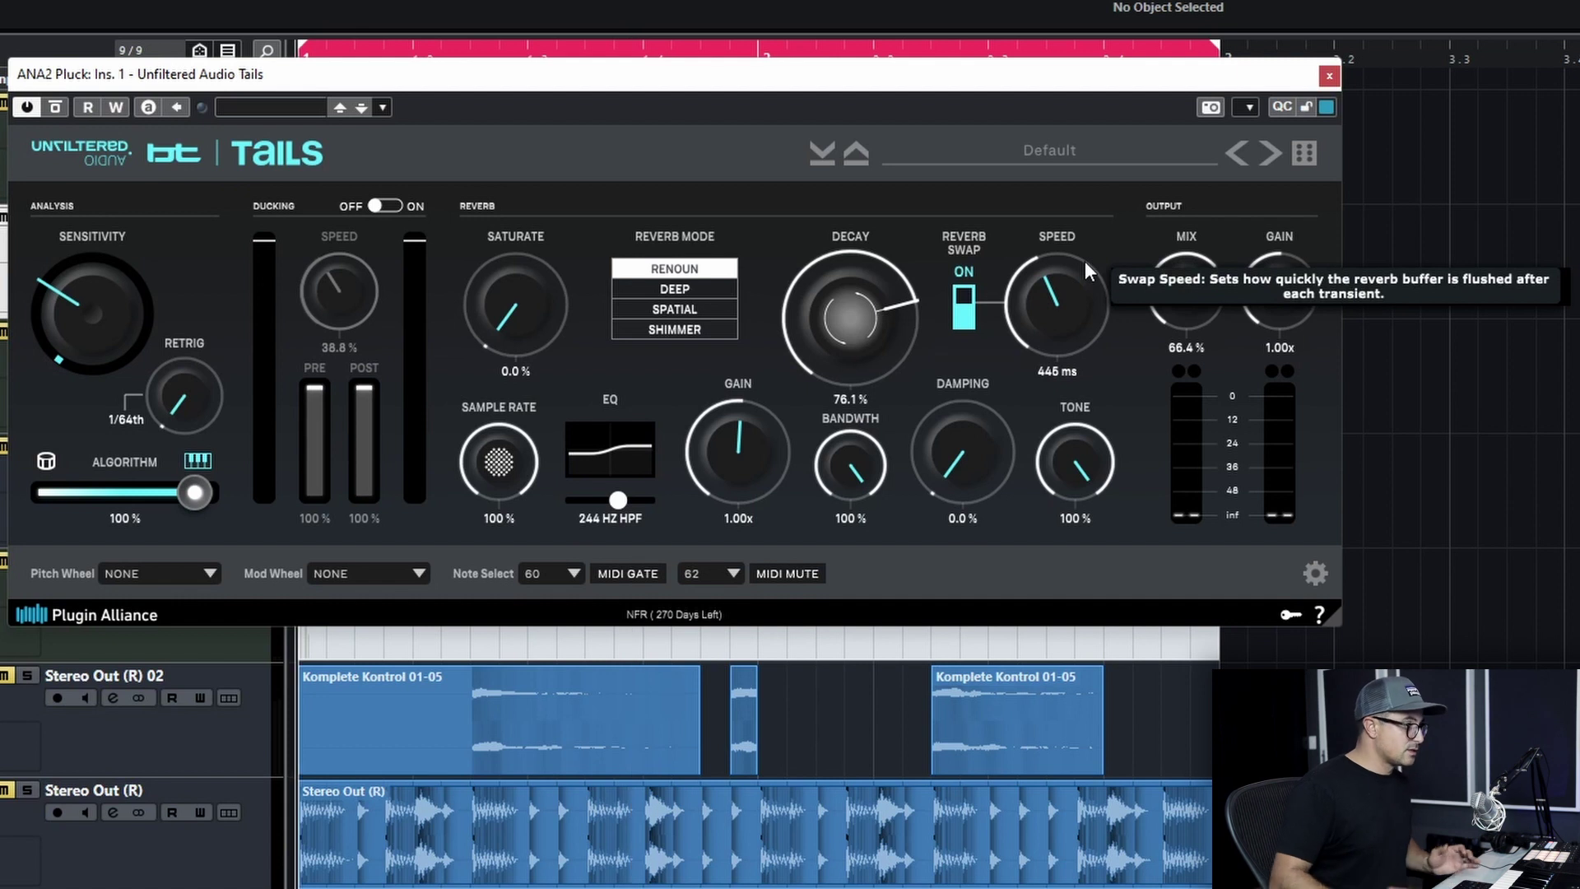
scroll(1087, 308, "up", 5)
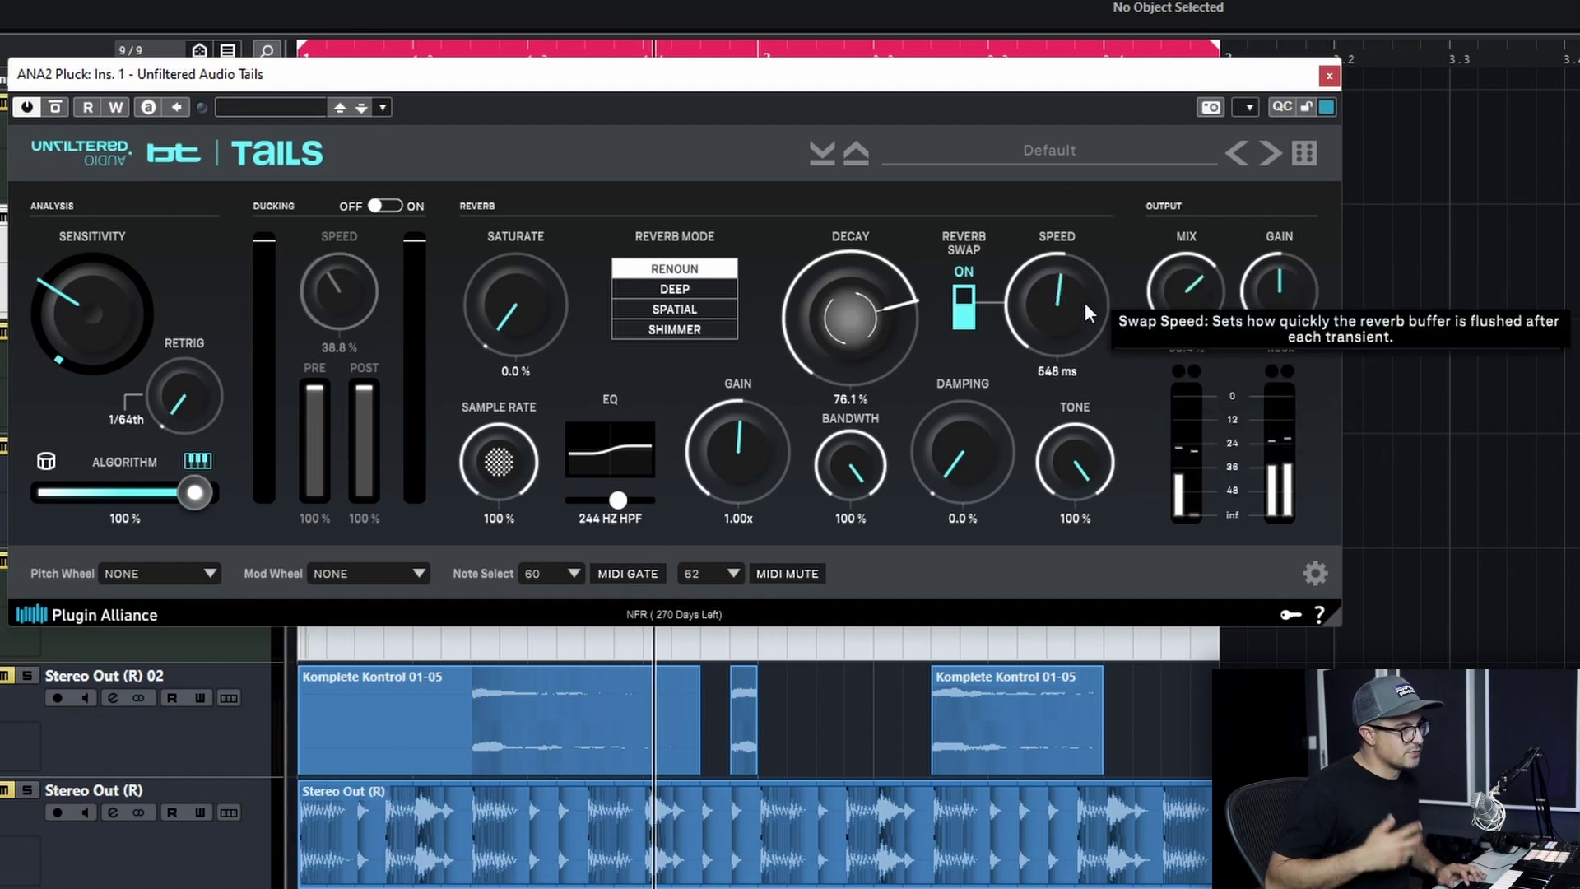
scroll(1085, 303, "down", 7)
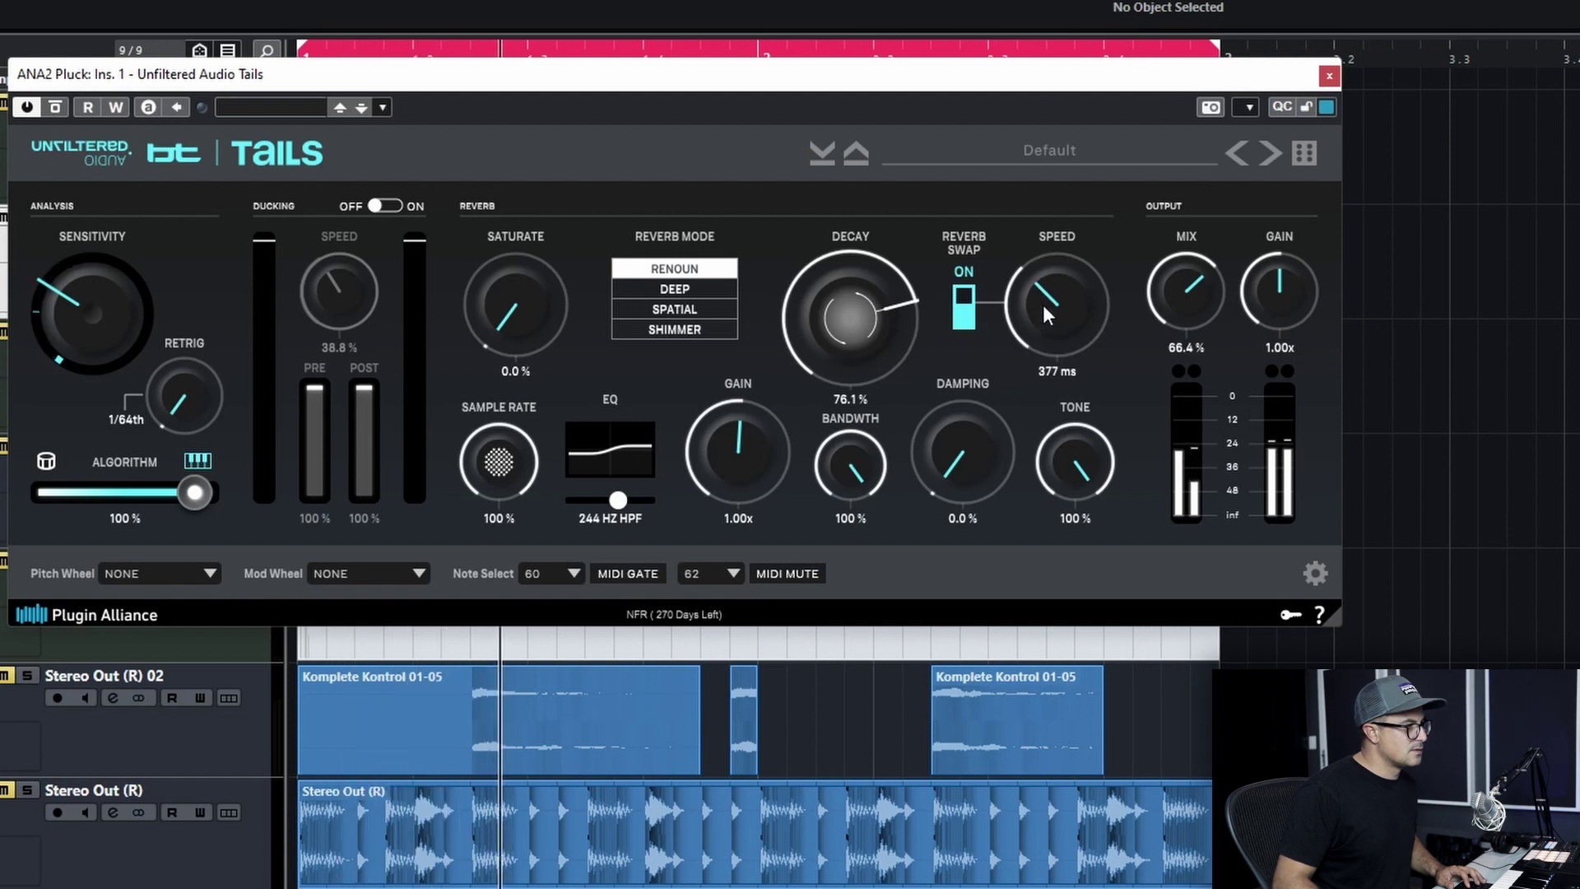
left_click_drag(1064, 304, 1069, 349)
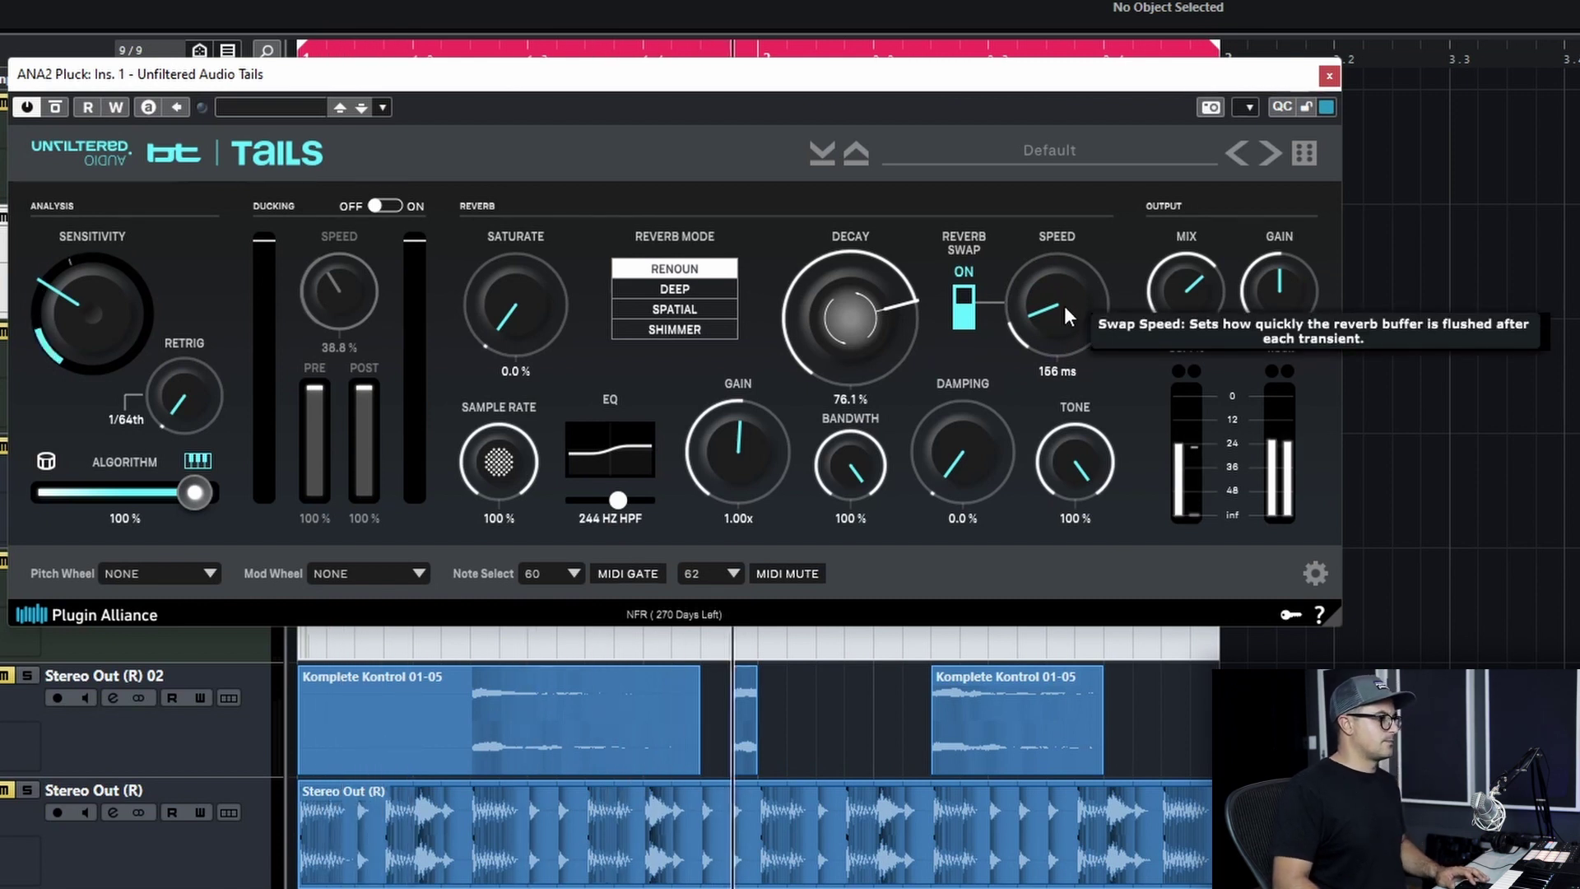
left_click_drag(1064, 305, 1108, 412)
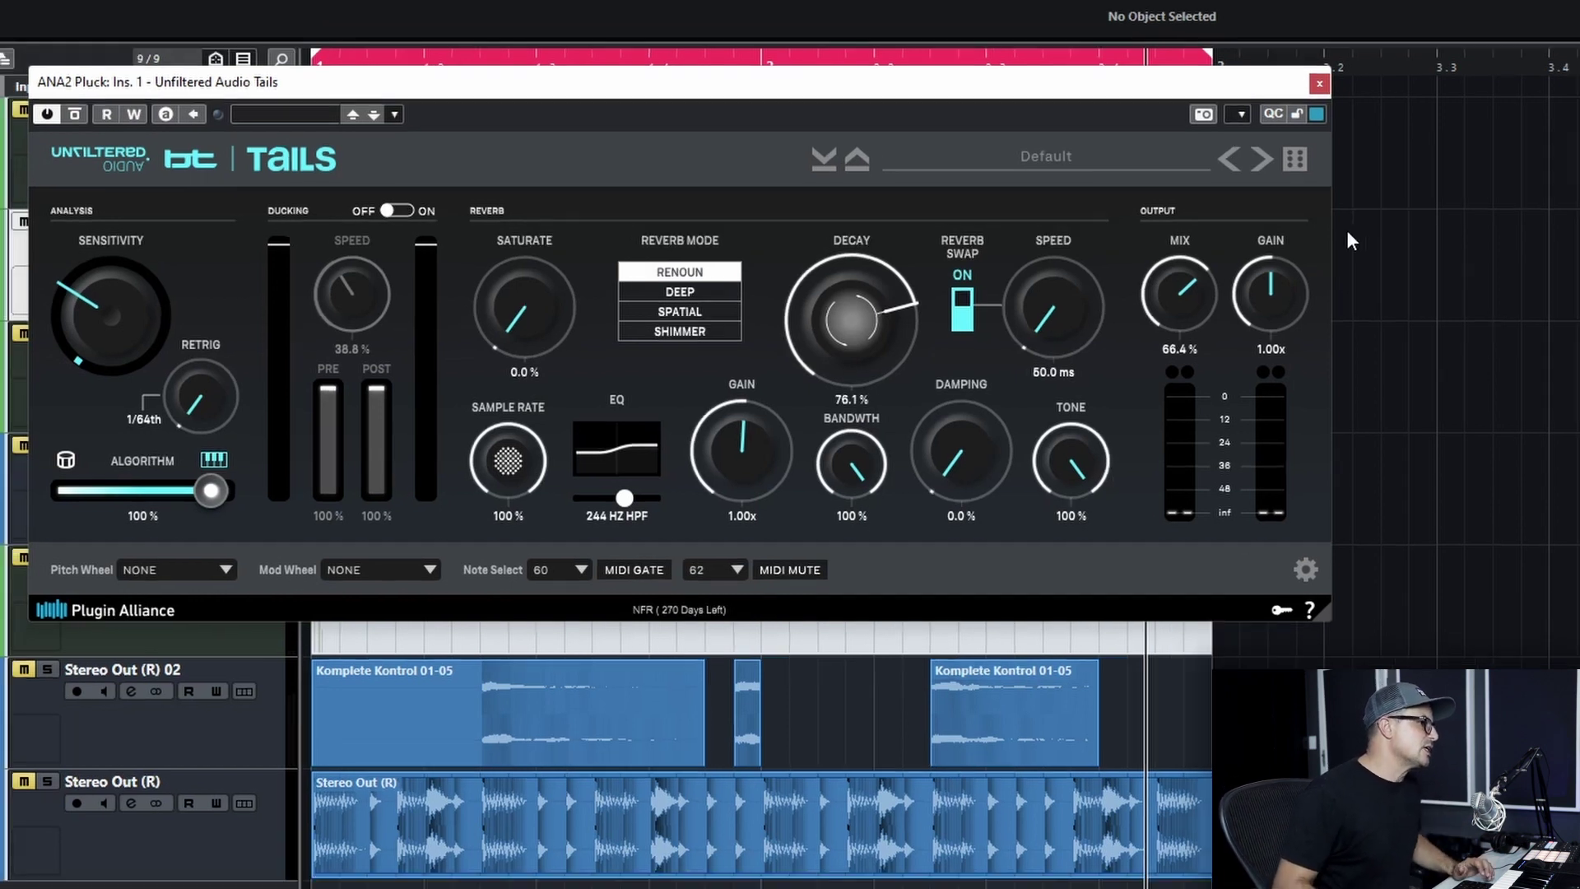
Step: Set the Mix of Tails on ANA2 Pluck to 52.8 % and close the plug-in window
left_click_drag(1205, 295, 1204, 303)
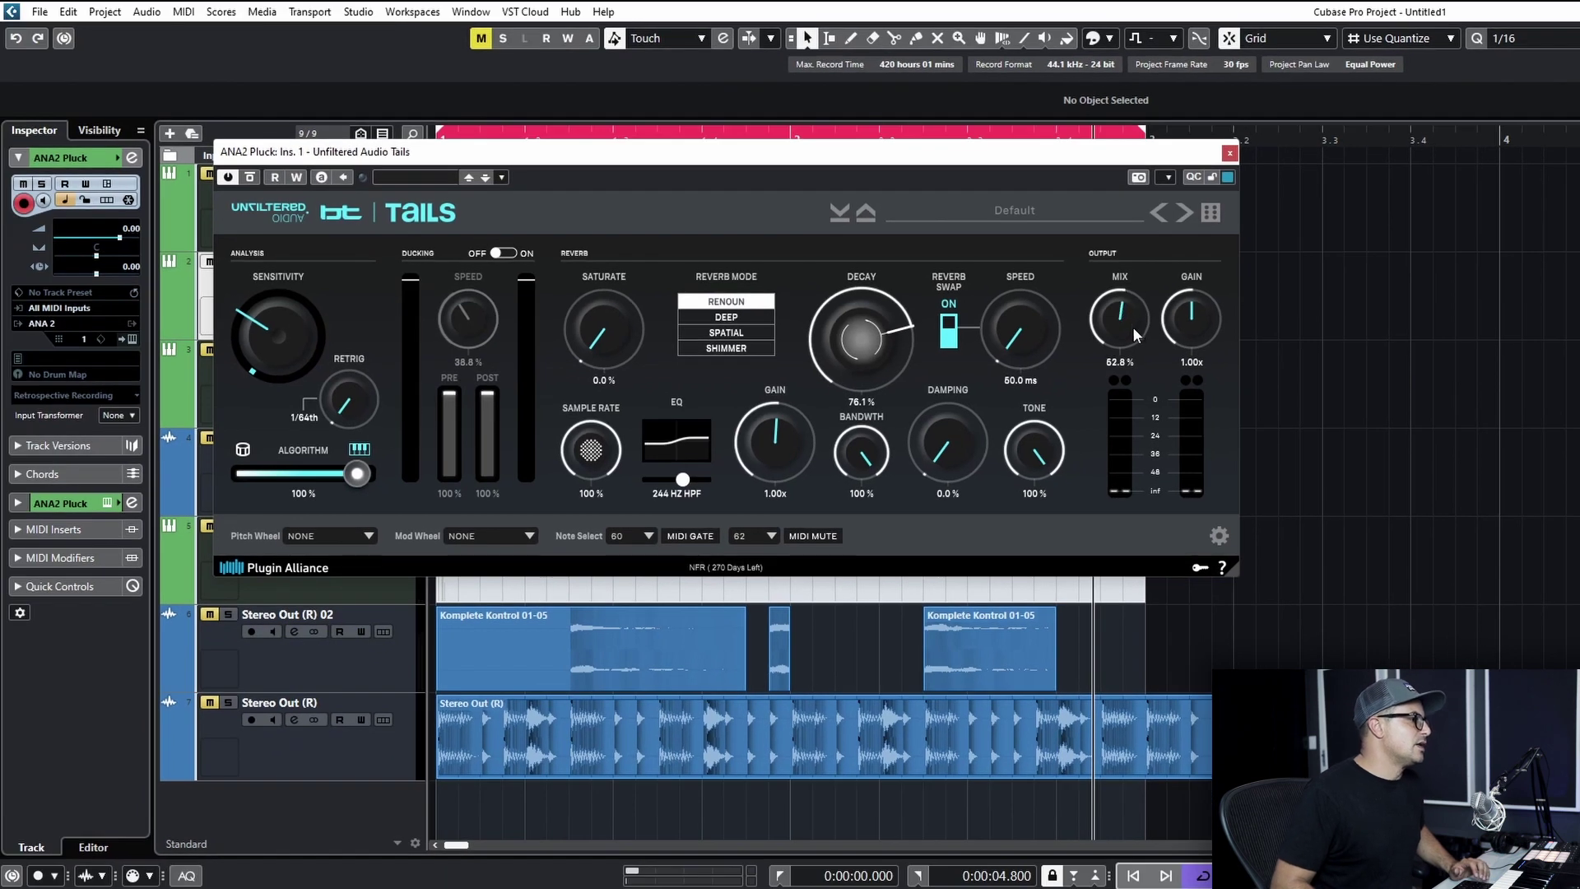
left_click(1229, 154)
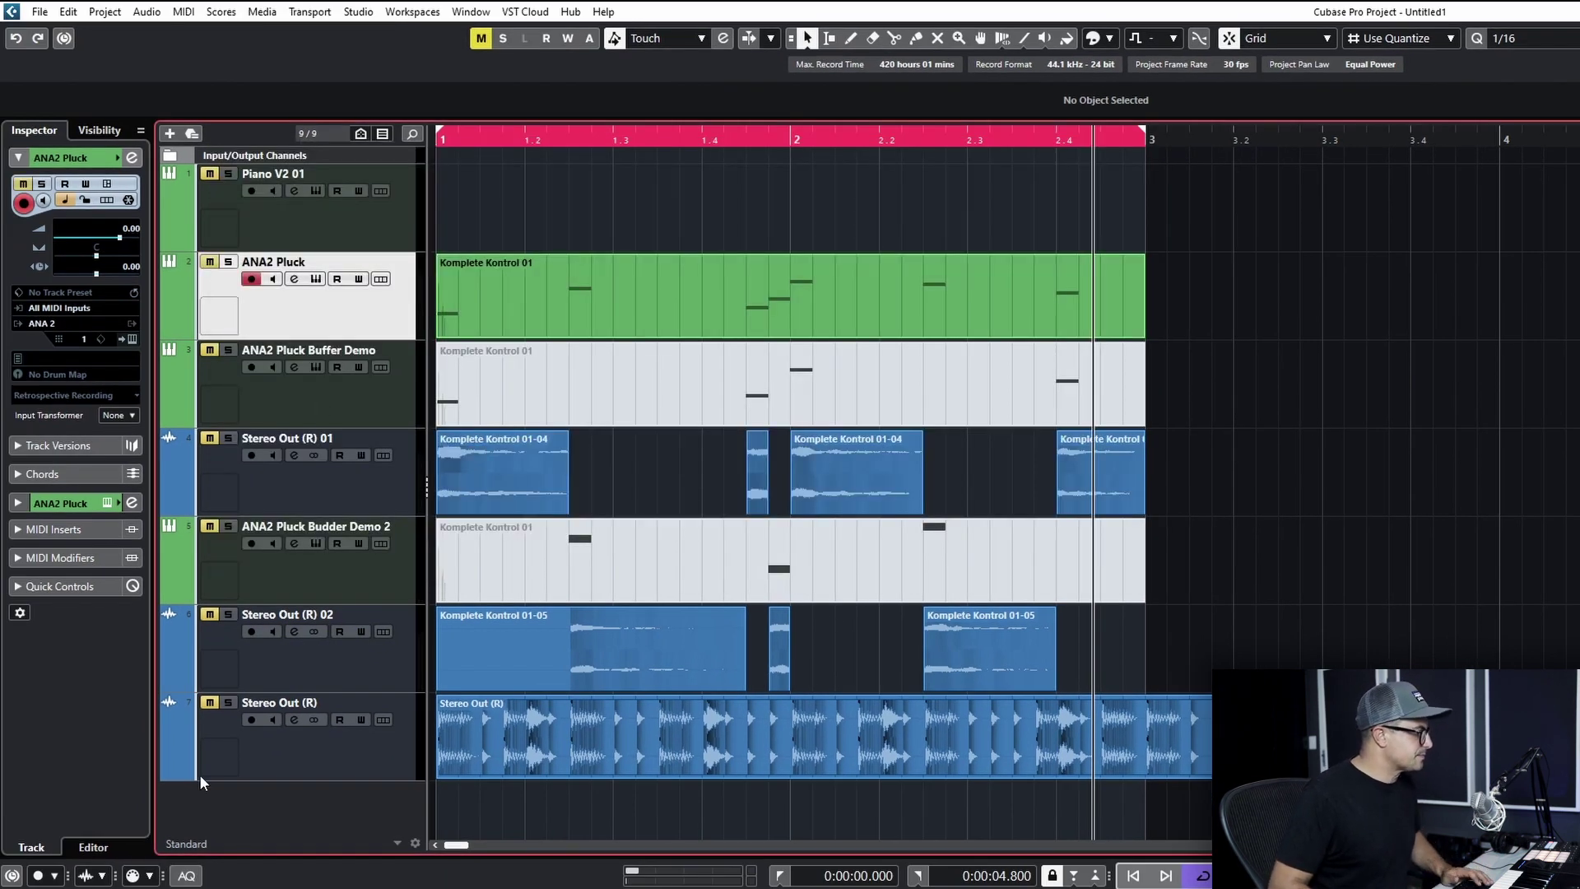
Step: Unmute the Stereo Out (R) track, open its Unfiltered Audio Tails insert, and set the Mix to 36.0 % after comparing with 0 %
left_click(293, 720)
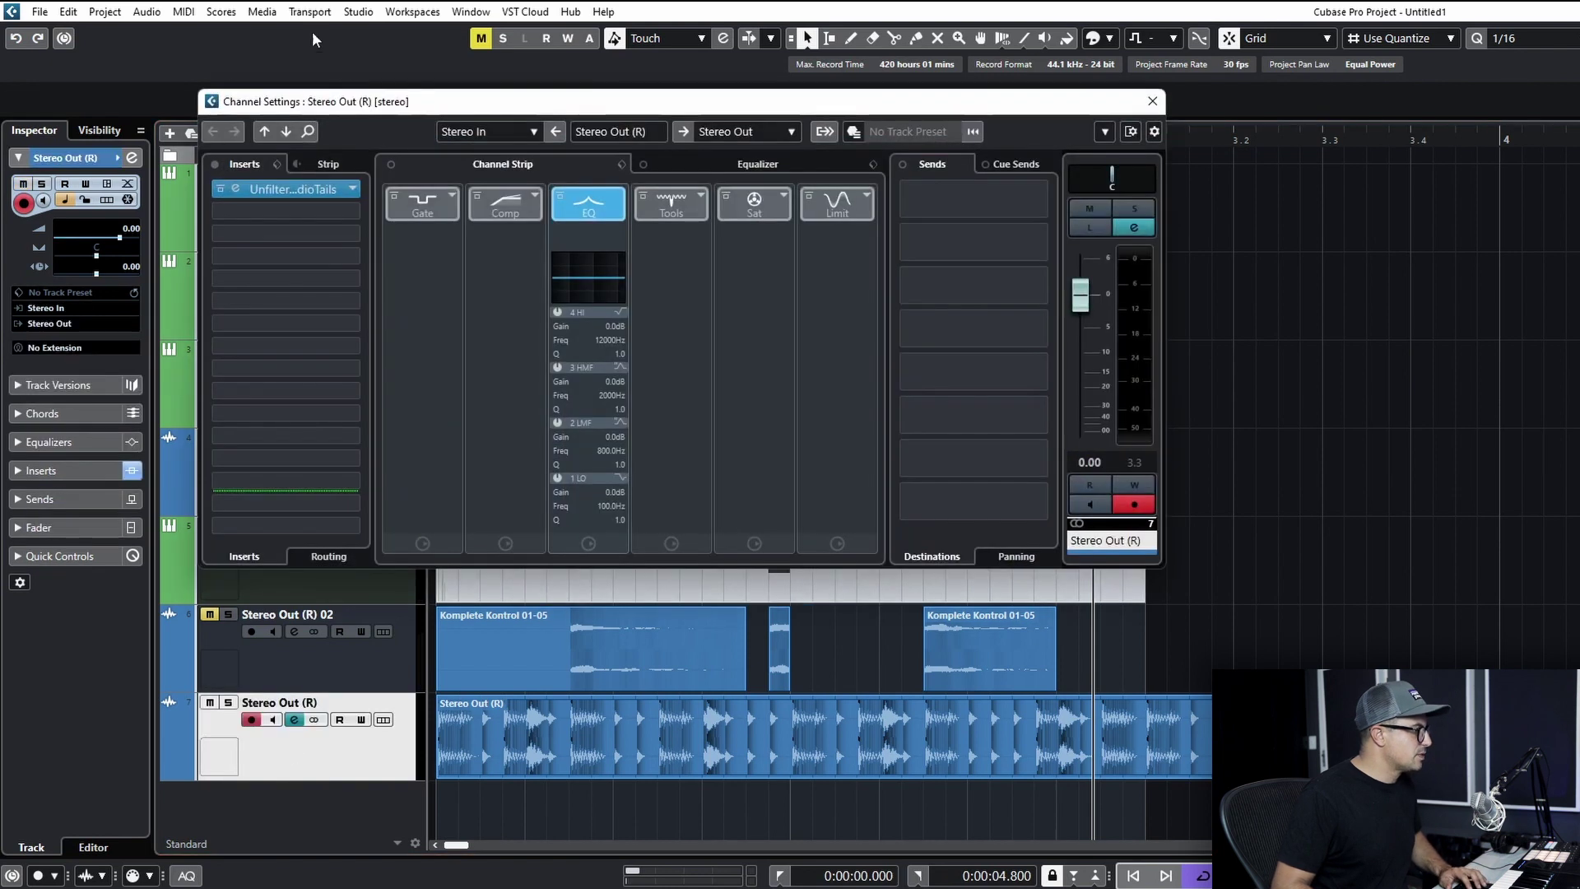
left_click(284, 189)
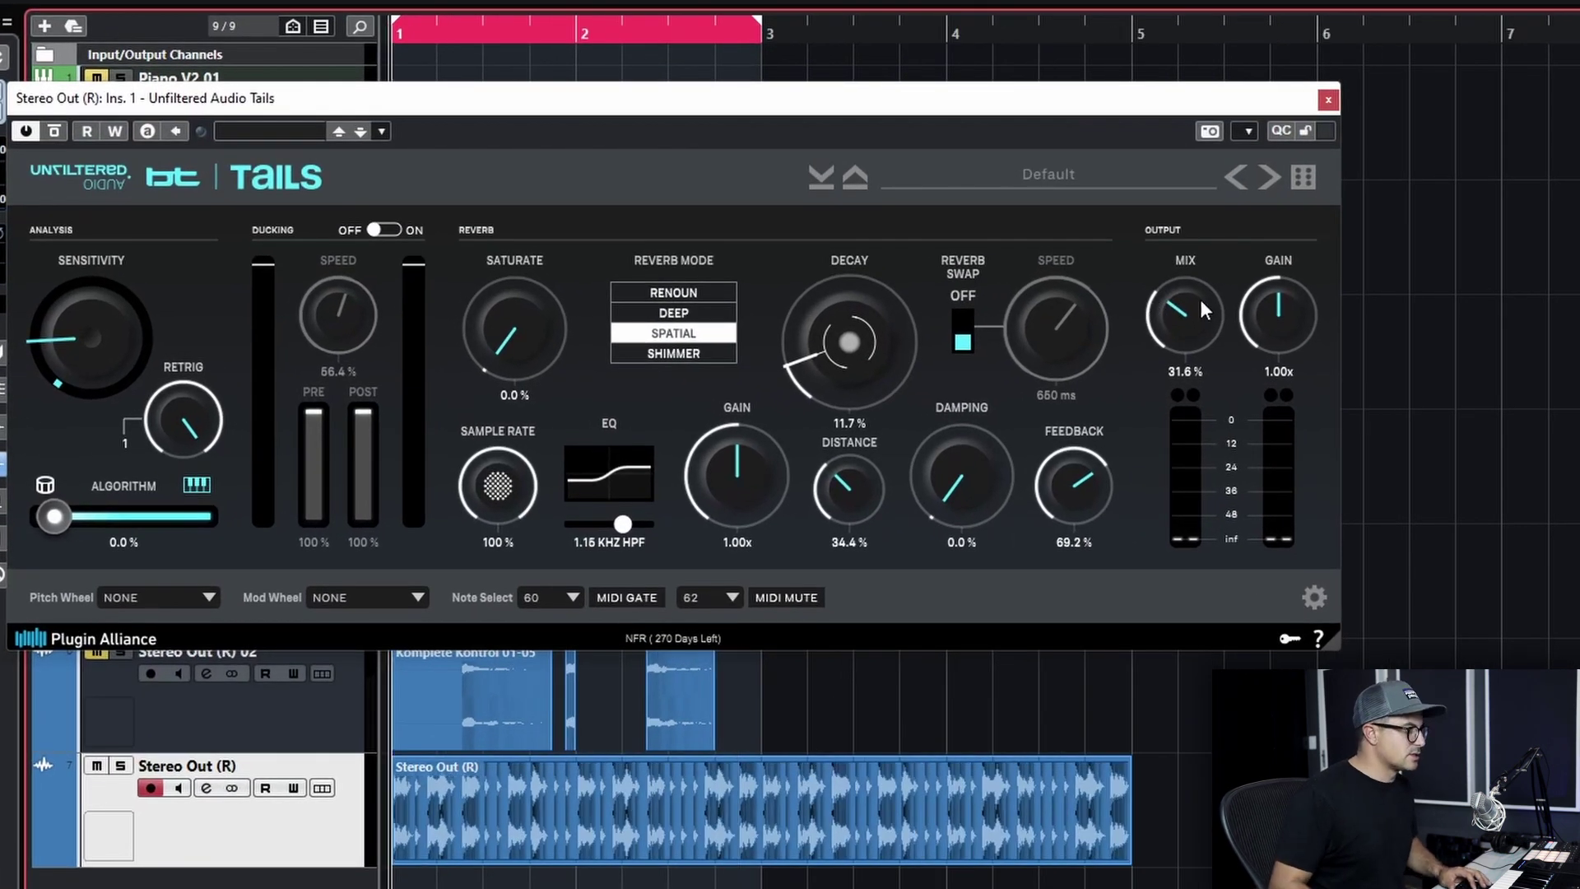
left_click_drag(1200, 299, 1200, 345)
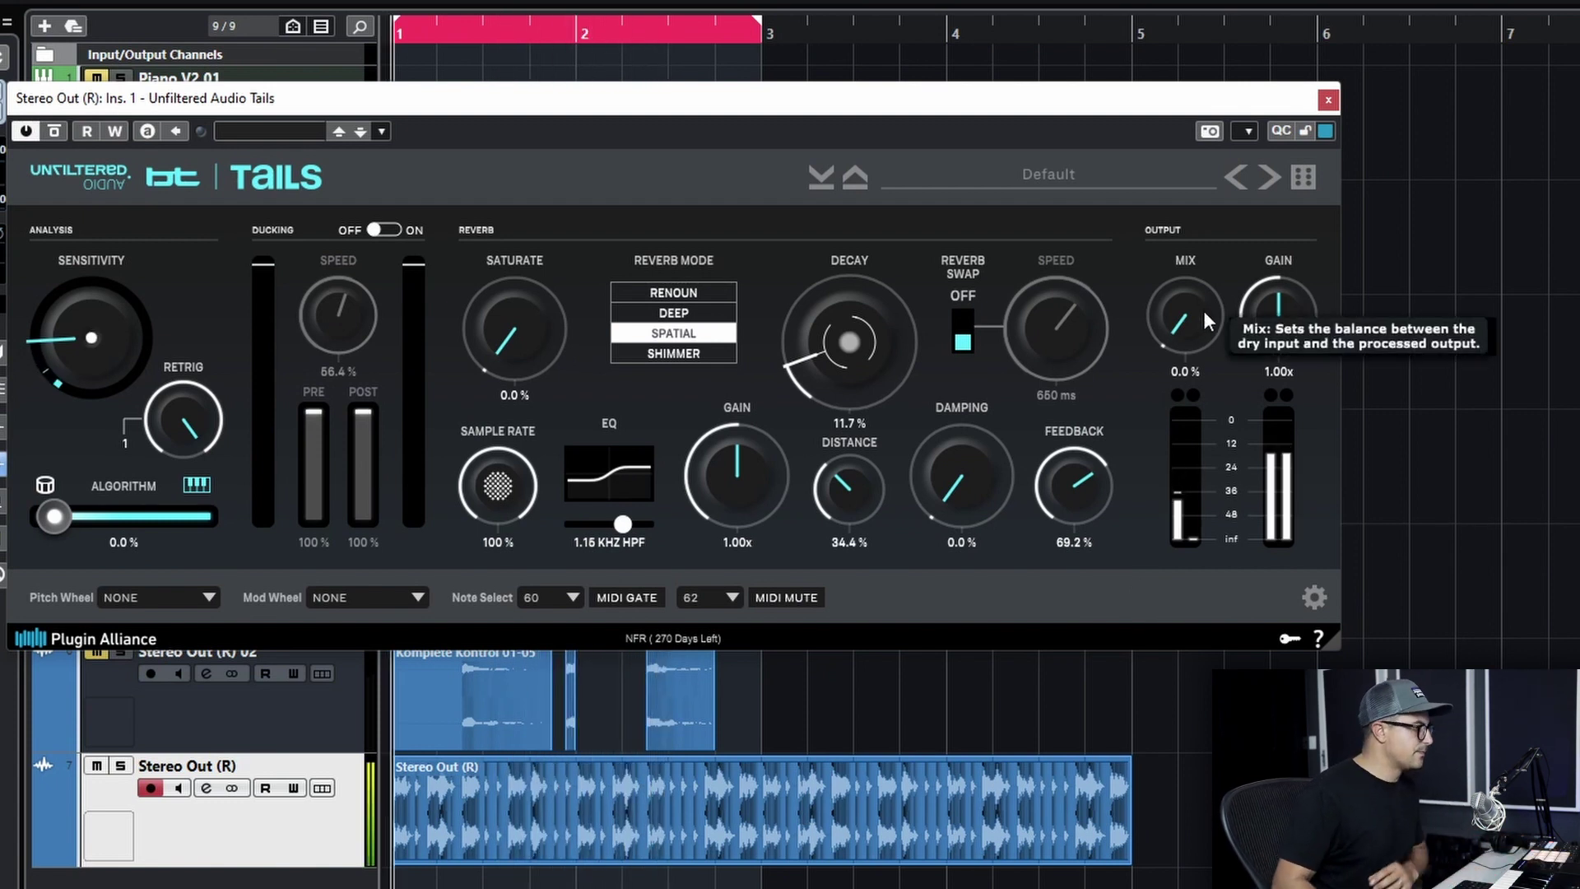
left_click_drag(1204, 304, 1183, 229)
left_click_drag(1198, 315, 1194, 304)
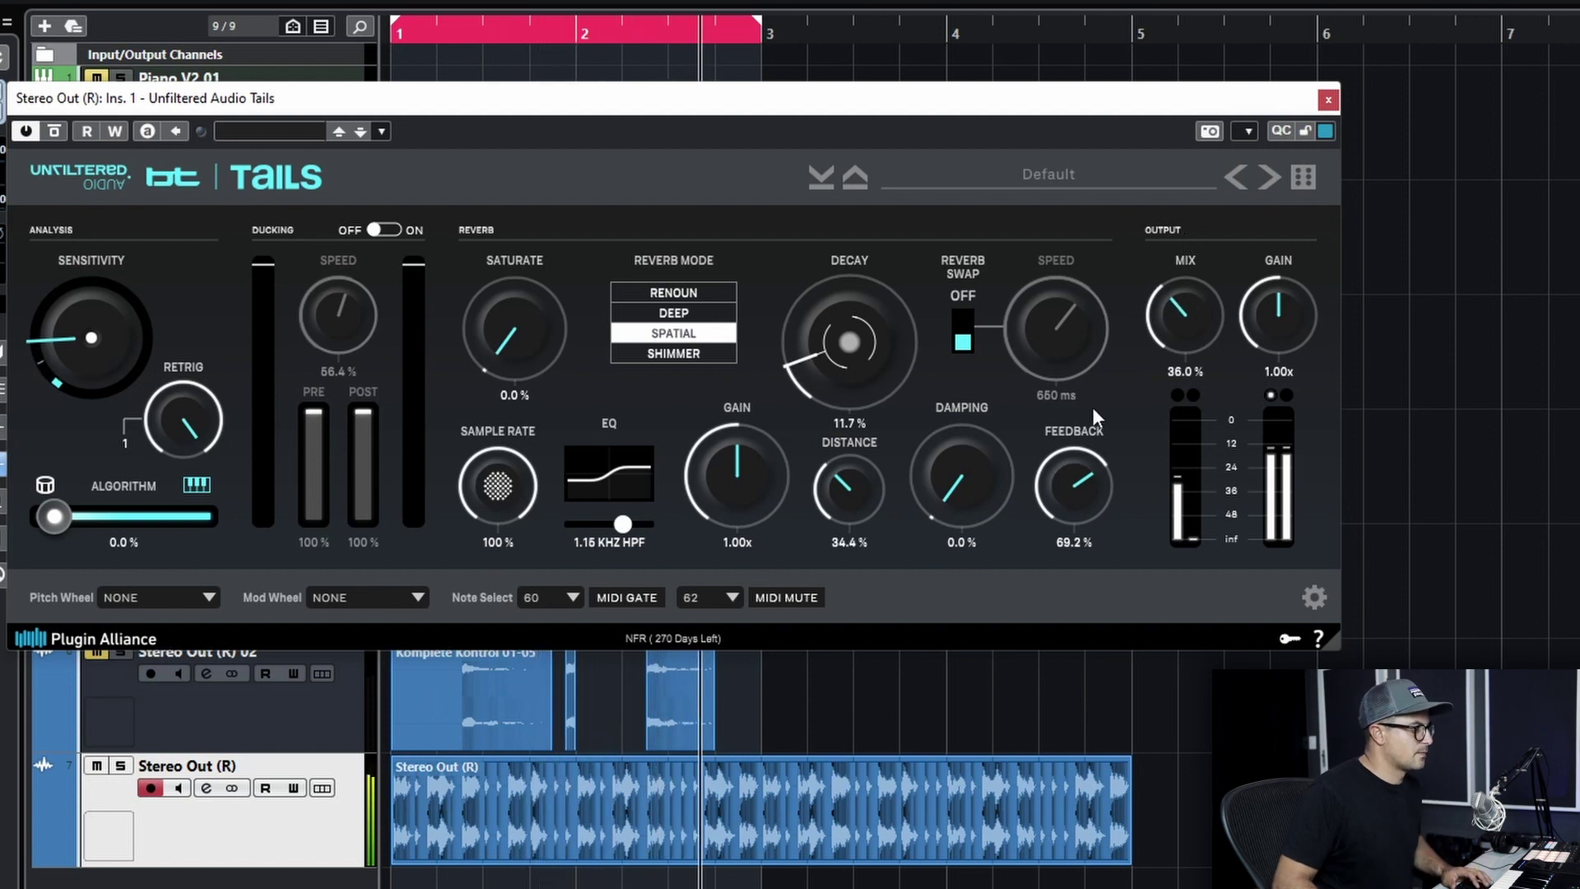
left_click(974, 326)
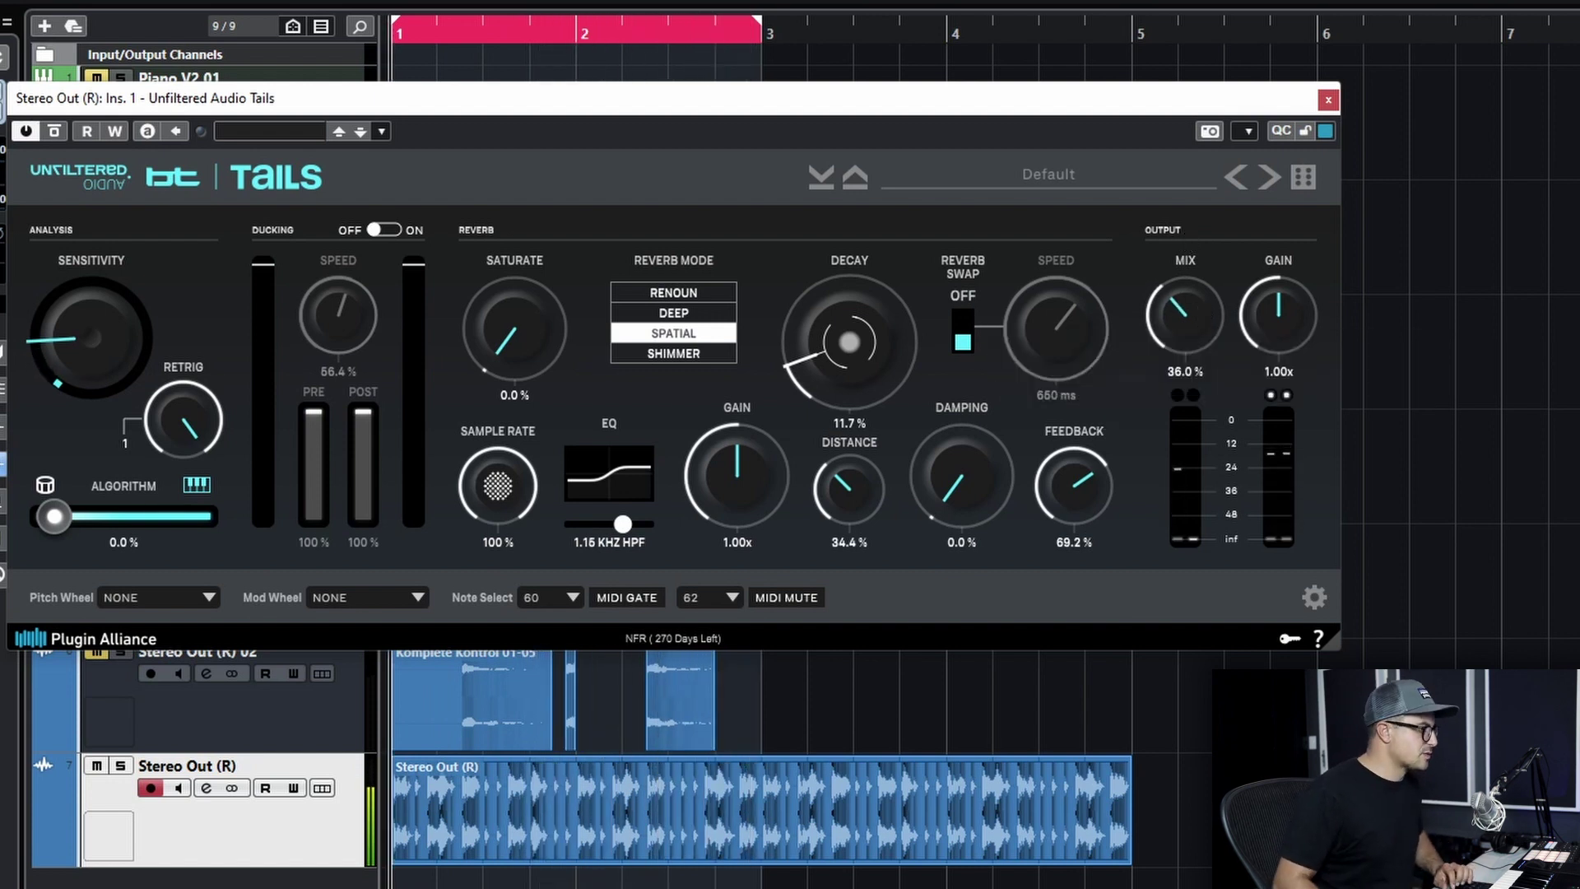
Step: Set the Mix to 37.2 %, switch Reverb Swap on with a 50.0 ms speed, and set Retrig to 1/64th
scroll(1198, 299, "up", 1)
left_click_drag(1103, 317, 1049, 529)
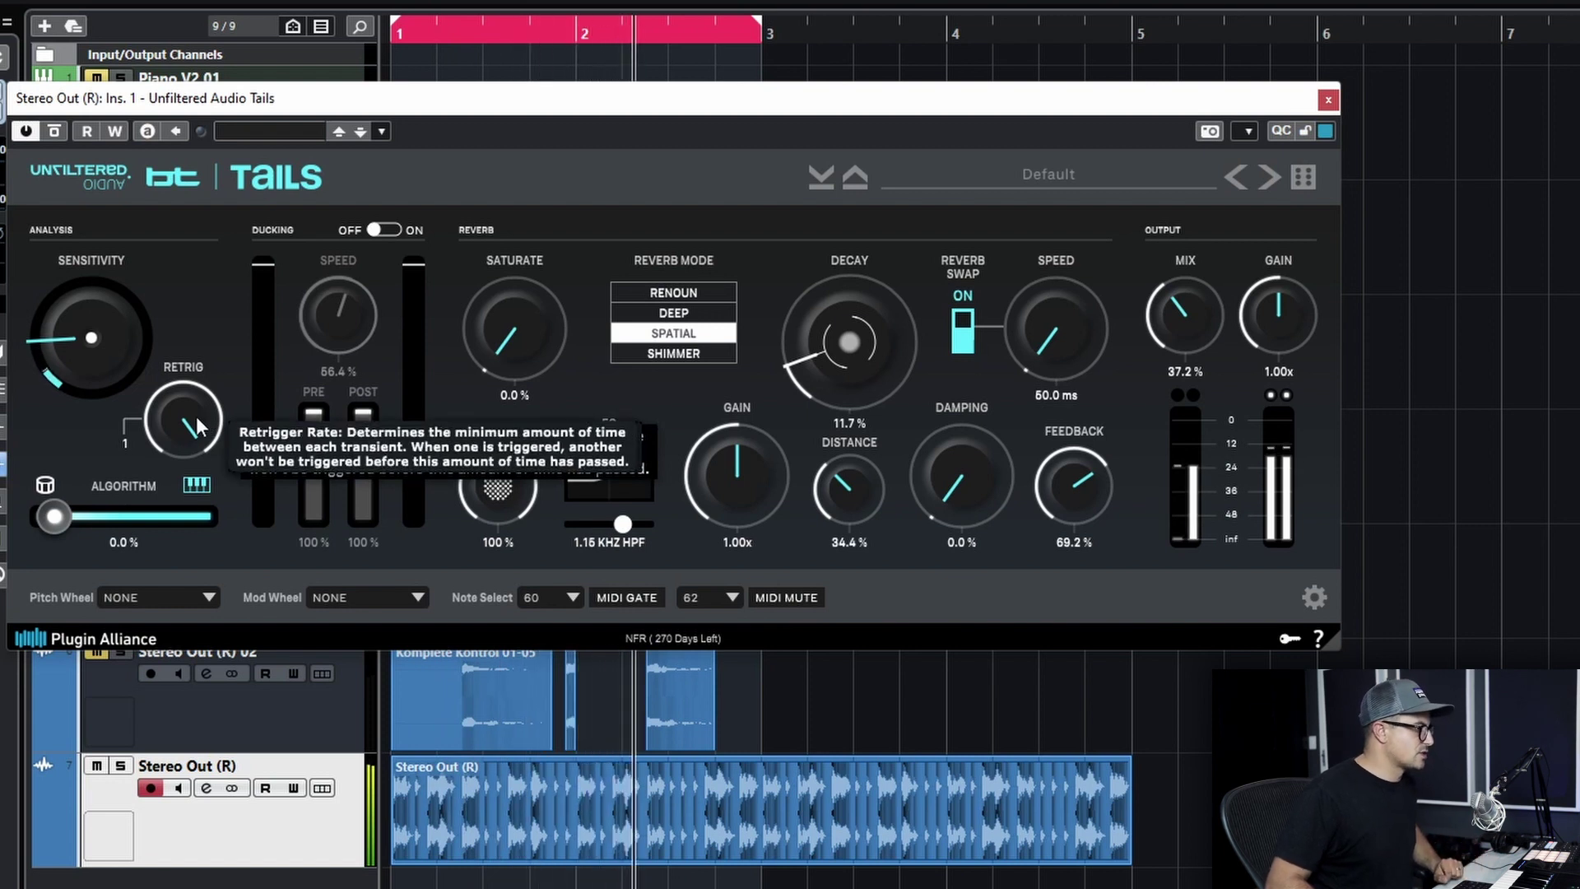
left_click_drag(196, 417, 196, 461)
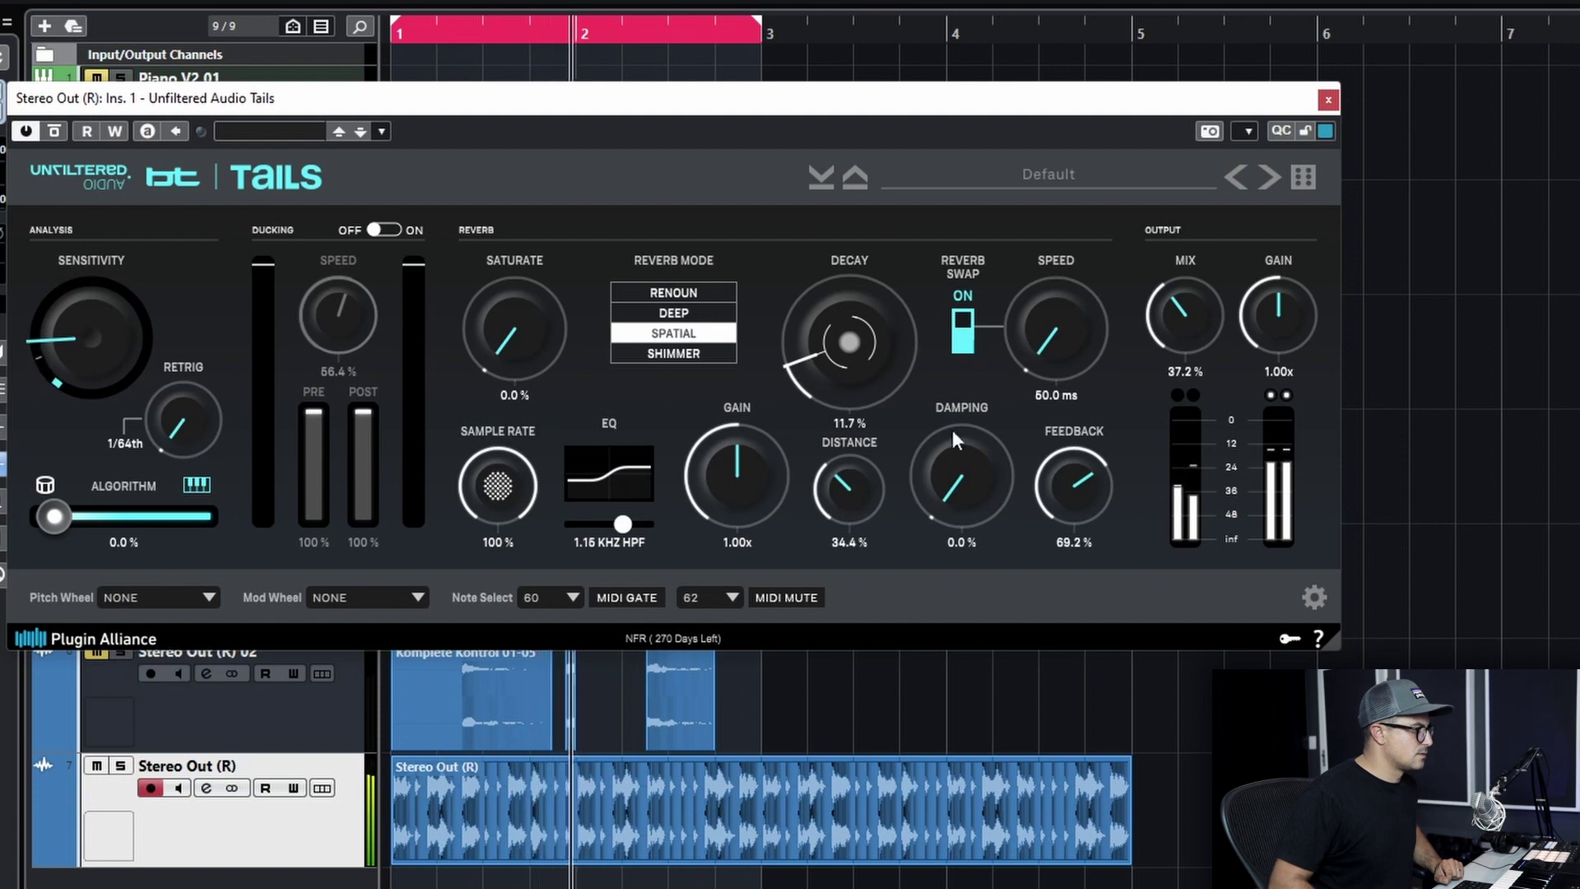
Step: Adjust Sensitivity and set the Spatial reverb's Decay to 6.1 %, Damping to 26.8 %, Feedback to 74.0 % and Reverb Swap speed to 53.8 ms
left_click_drag(80, 273, 77, 390)
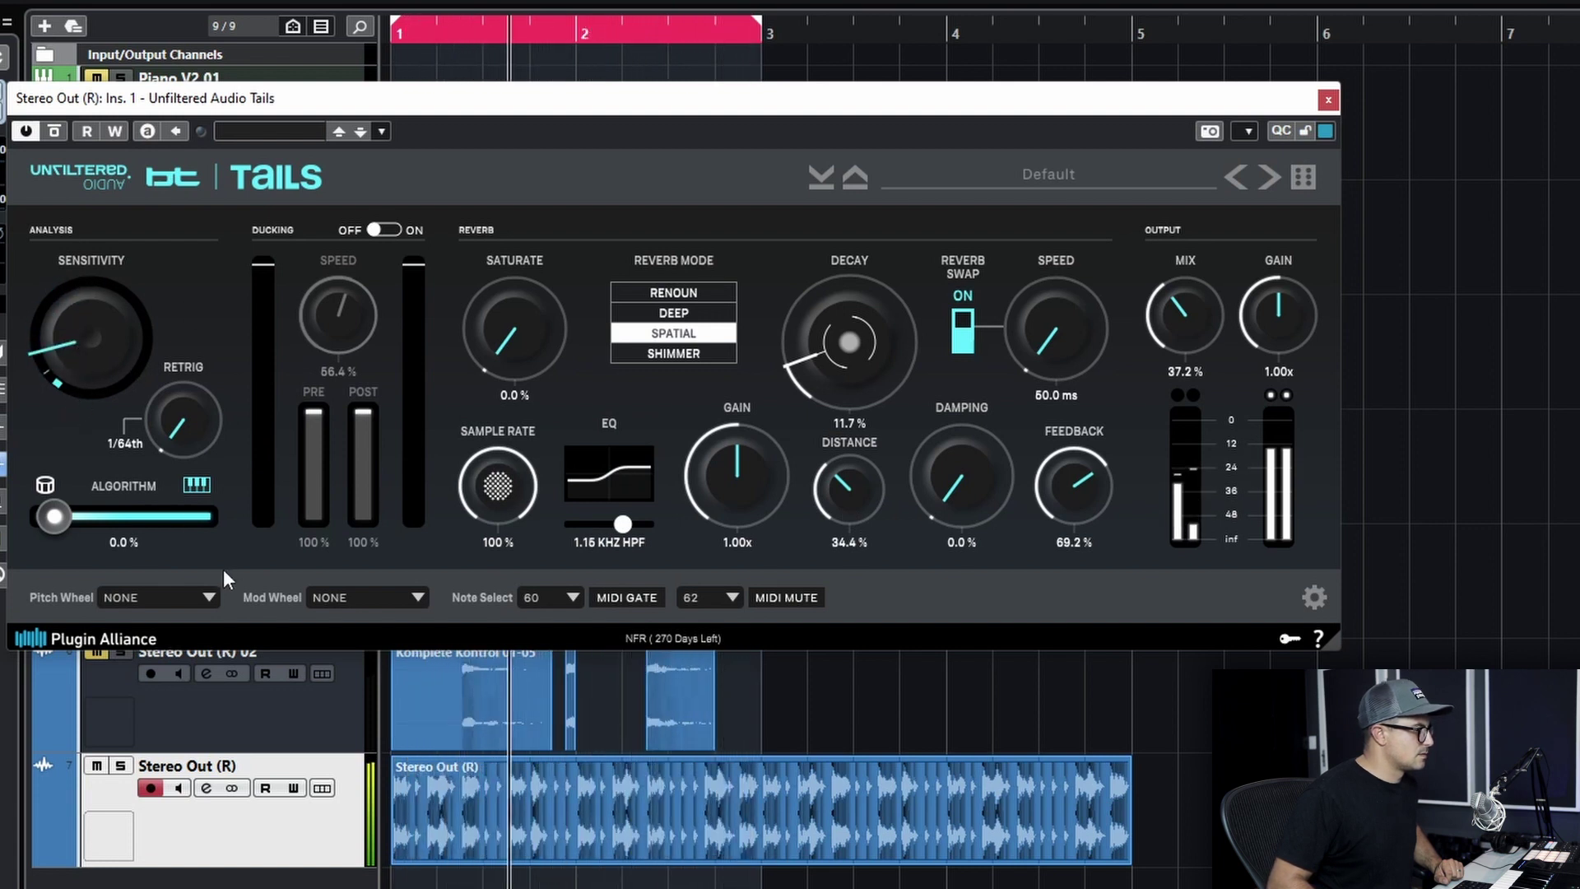
left_click_drag(851, 332, 852, 348)
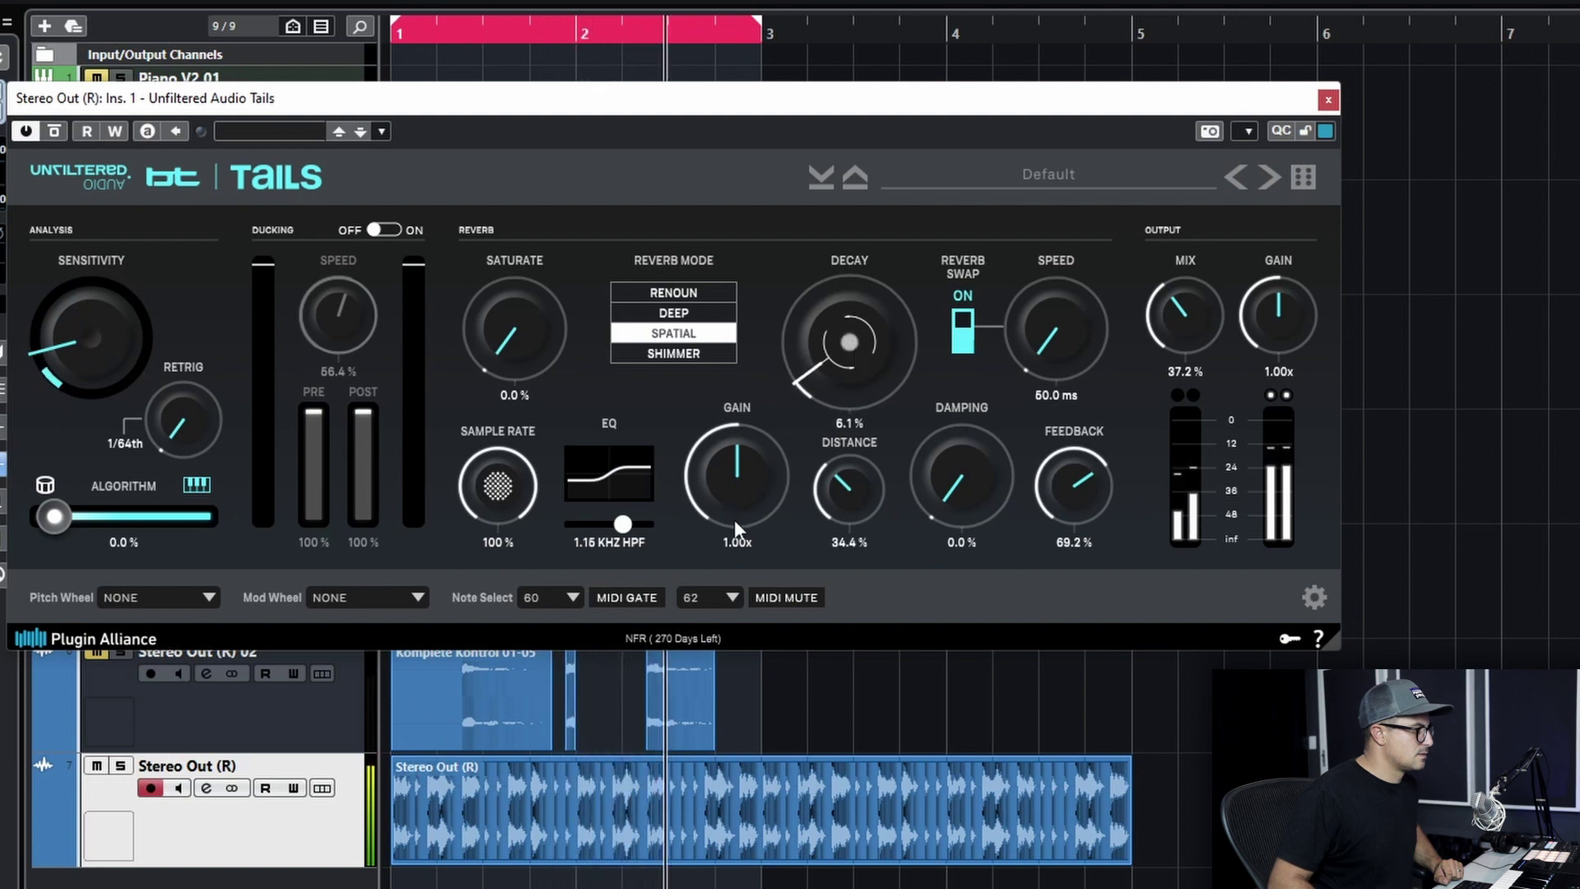
left_click_drag(946, 487, 918, 513)
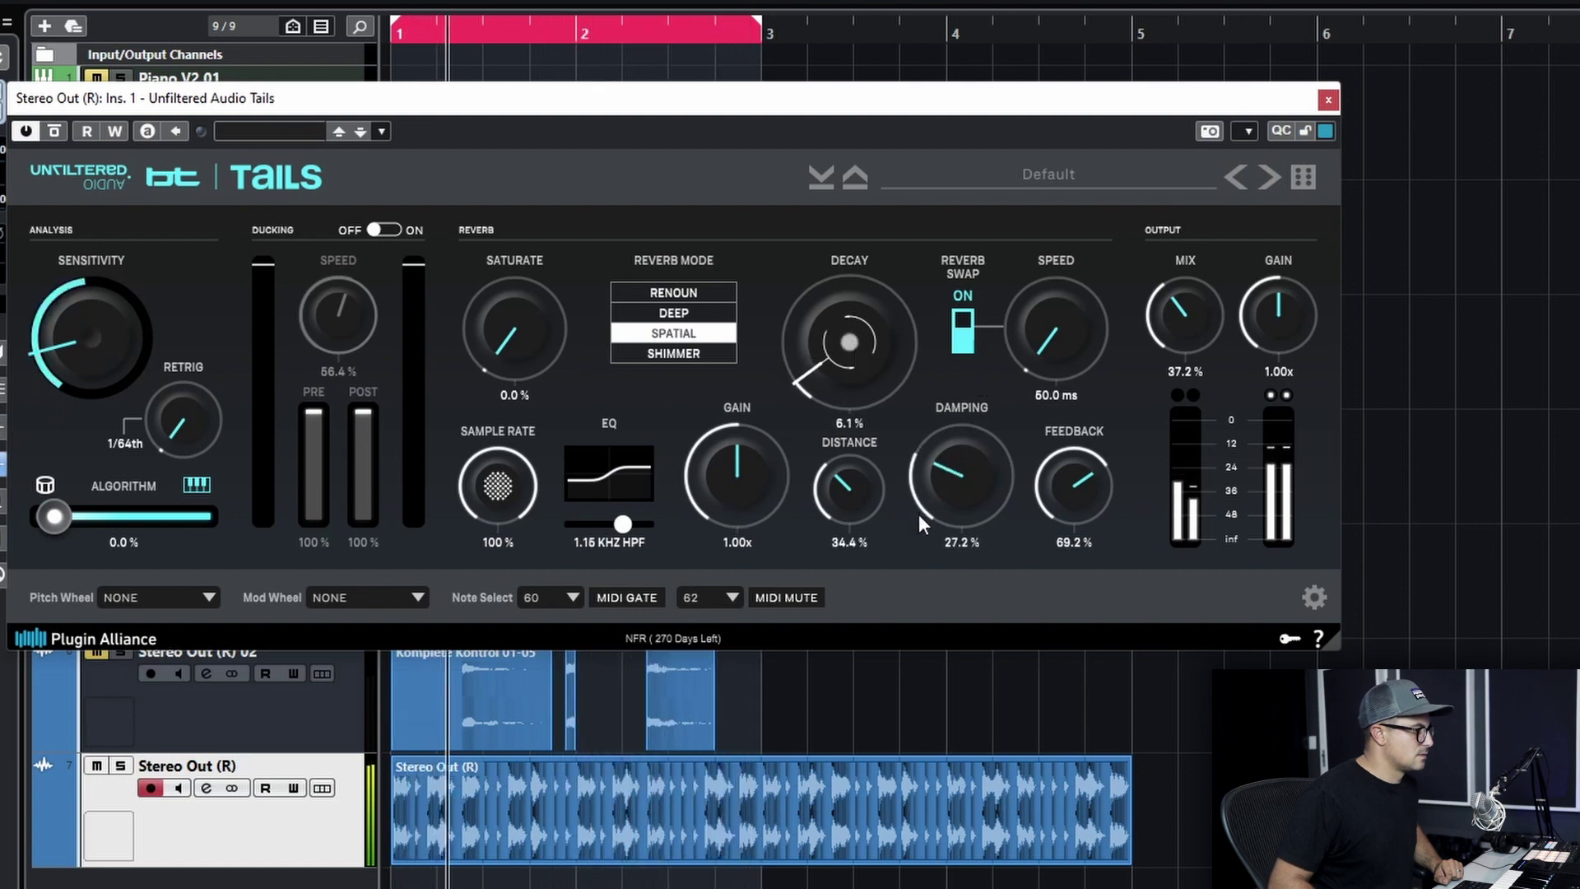
left_click_drag(1058, 479, 1070, 462)
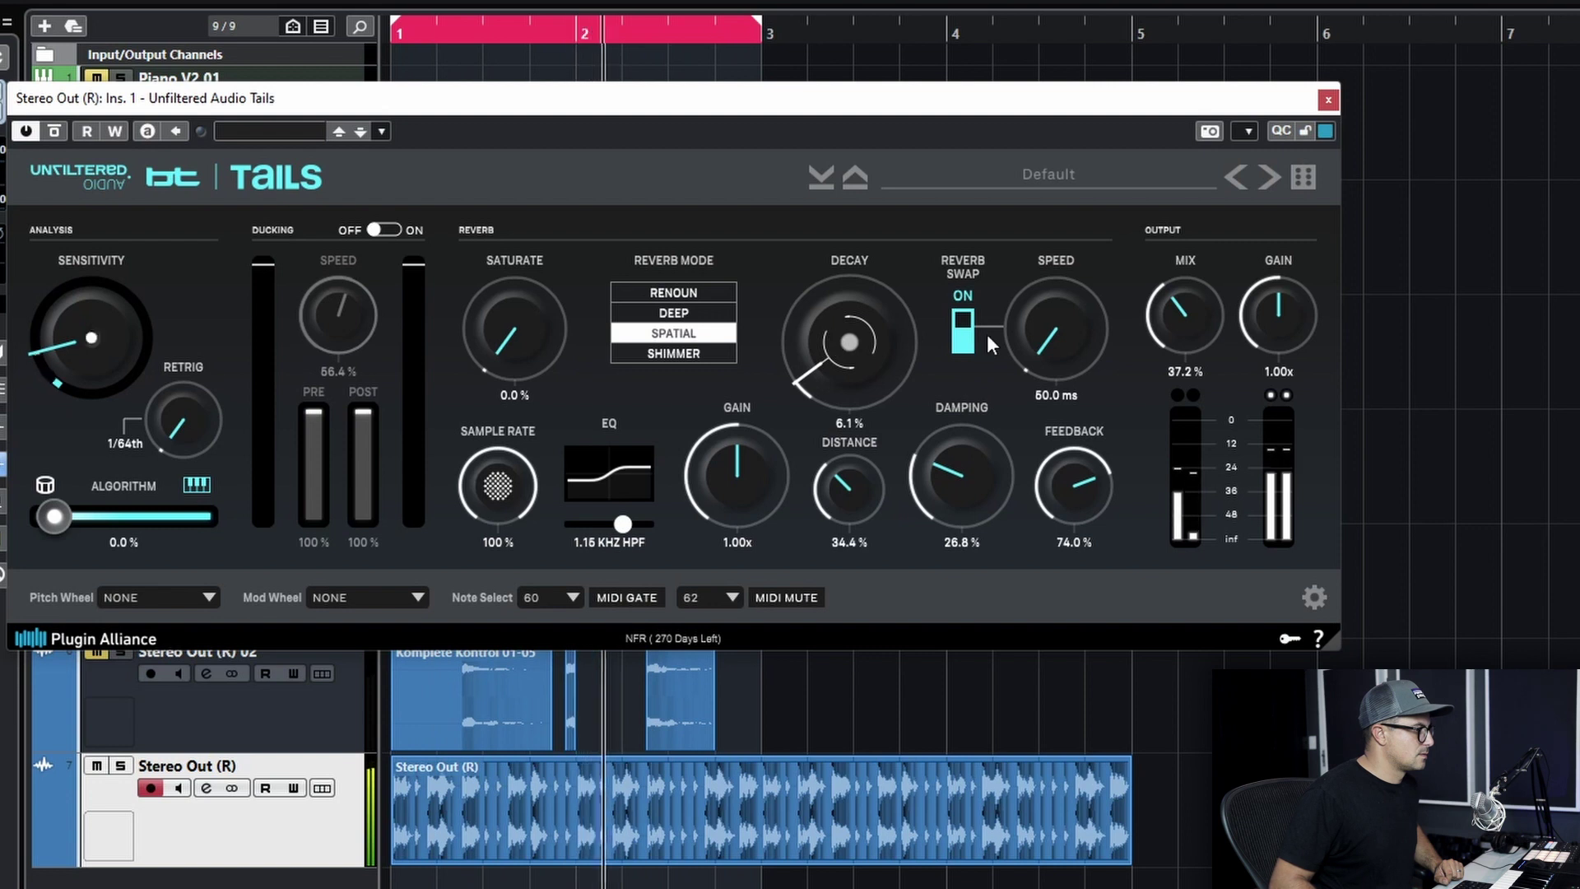
left_click_drag(1070, 344, 1069, 354)
Step: Change the reverb mode to Renoun and set Decay to 84.5 %, Damping to 0.0 %, Bandwidth to 88.8 % and Tone to 72.4 %
left_click(685, 298)
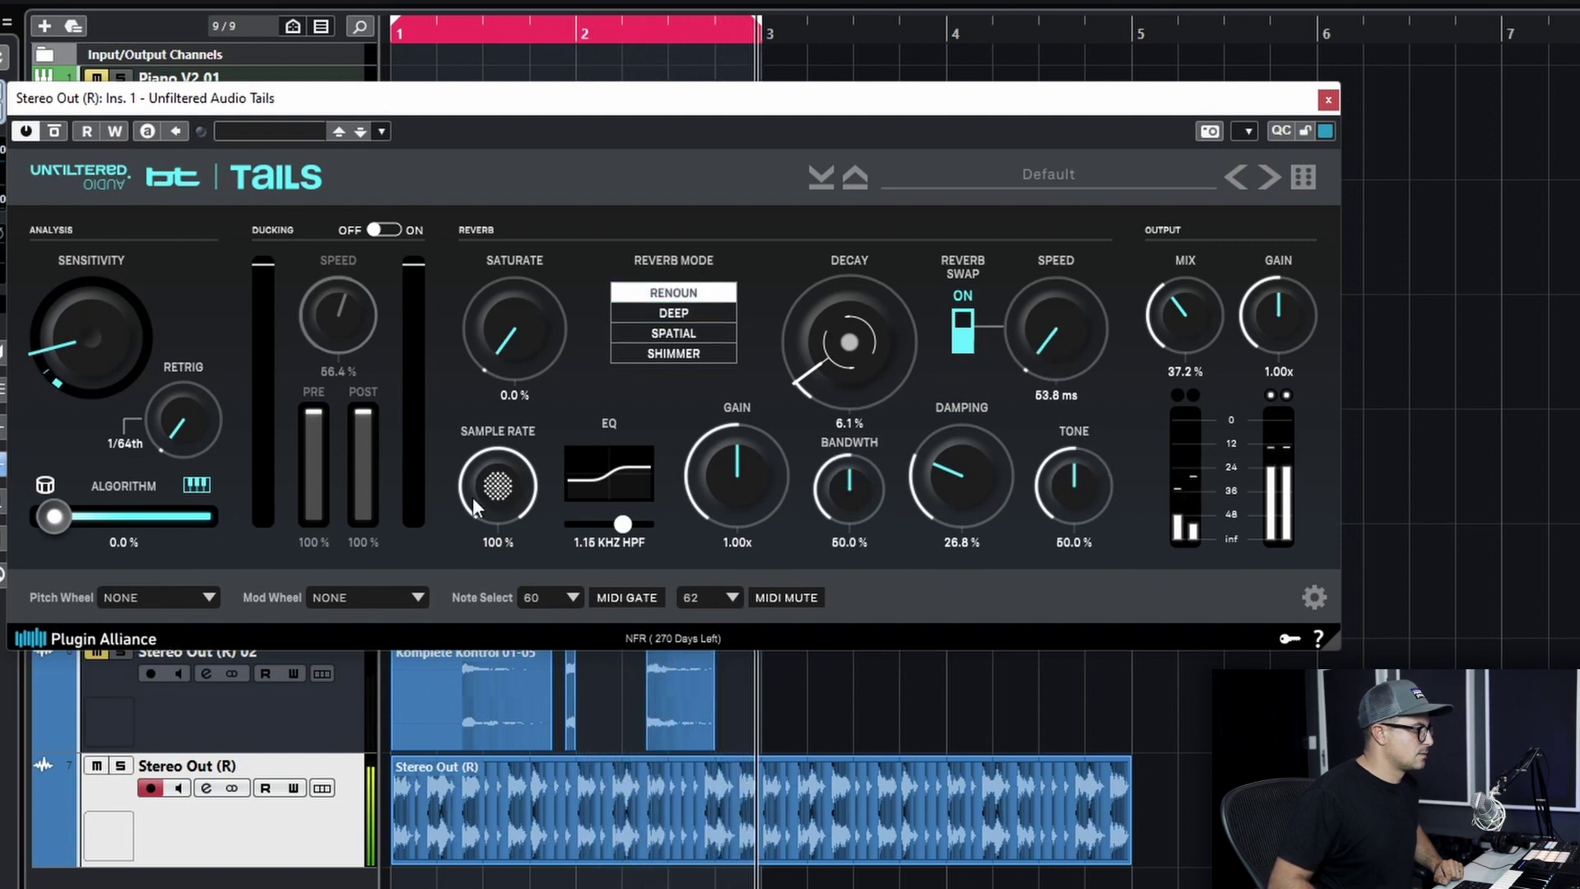
left_click_drag(890, 365, 873, 195)
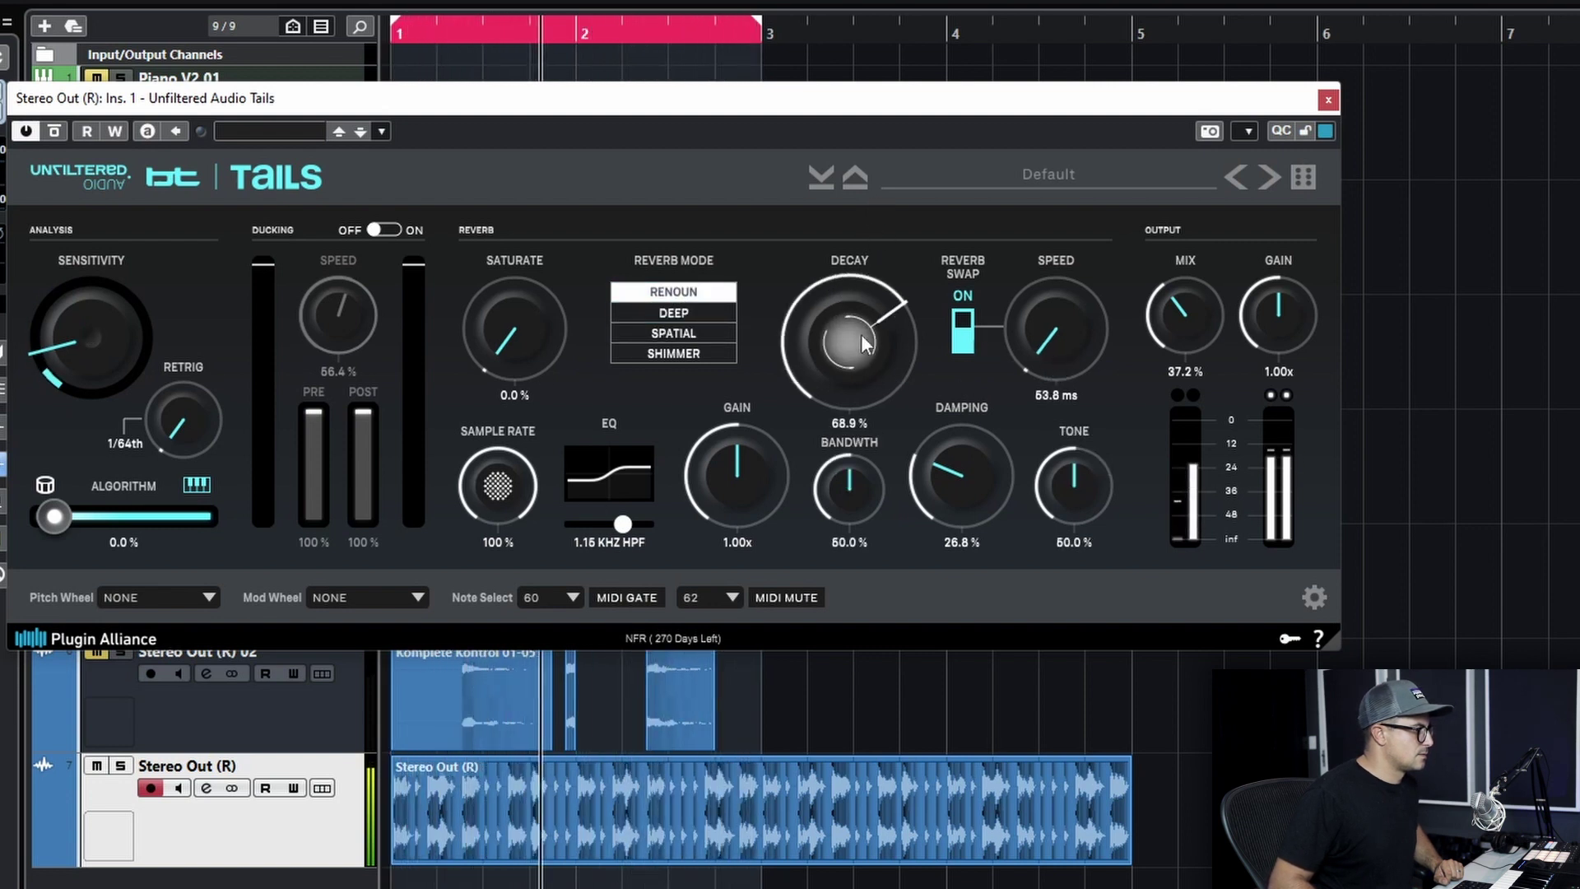
scroll(856, 356, "up", 5)
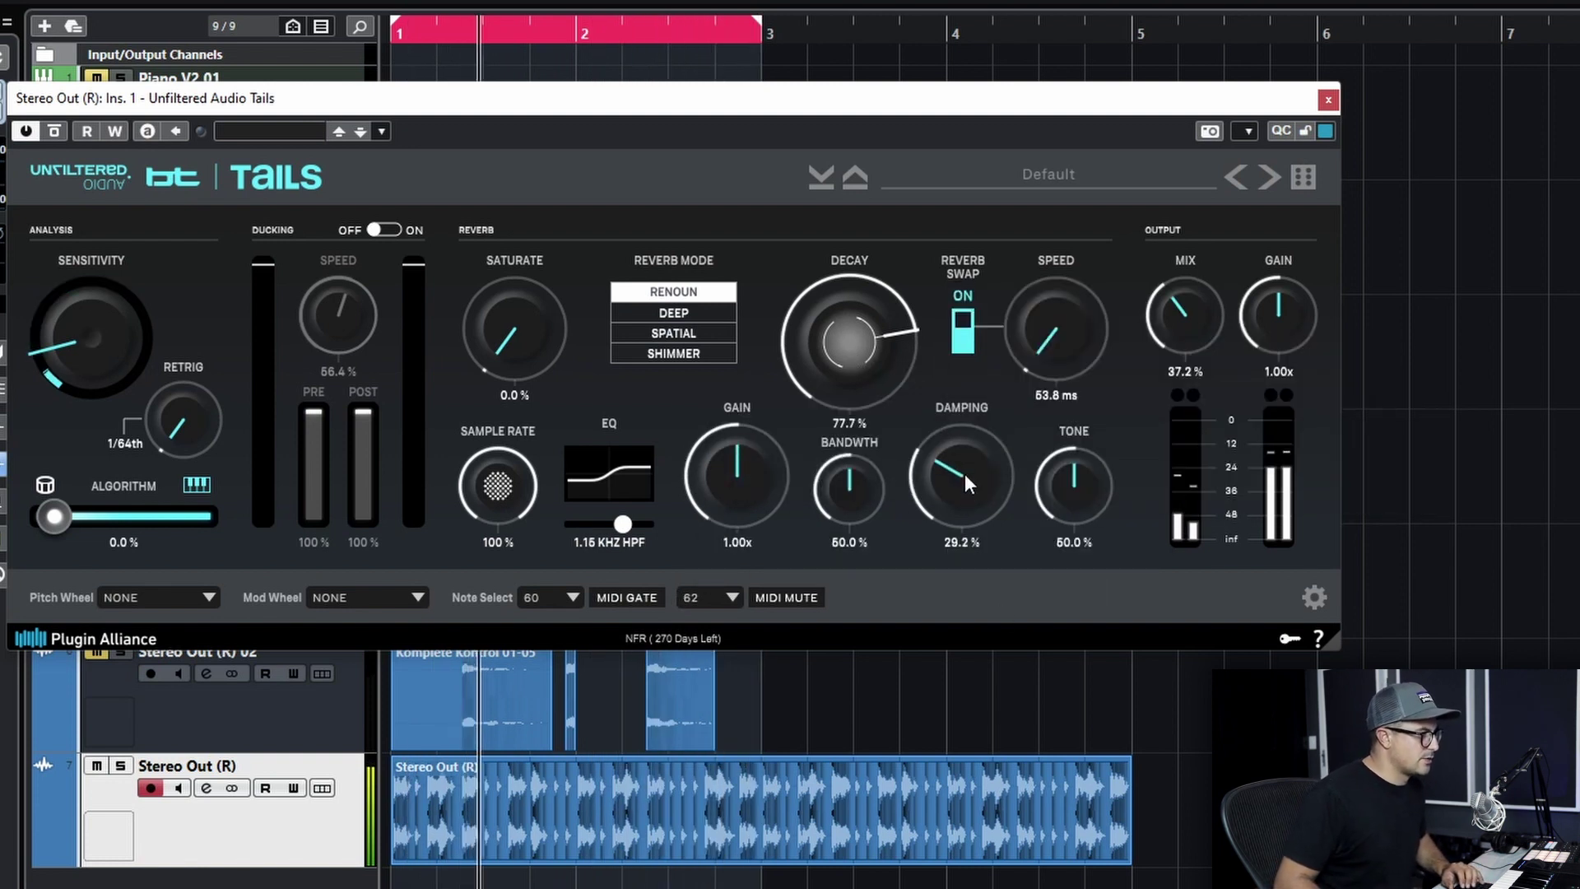
scroll(978, 462, "down", 8)
scroll(971, 510, "down", 5)
scroll(1064, 488, "up", 6)
scroll(848, 461, "up", 14)
scroll(840, 384, "up", 4)
scroll(1210, 309, "up", 15)
Step: Audition the reverb at 100 % Mix, raise Sensitivity, and set the Mix to 46.0 % and the Reverb Swap speed to 176 ms
scroll(1219, 189, "up", 3)
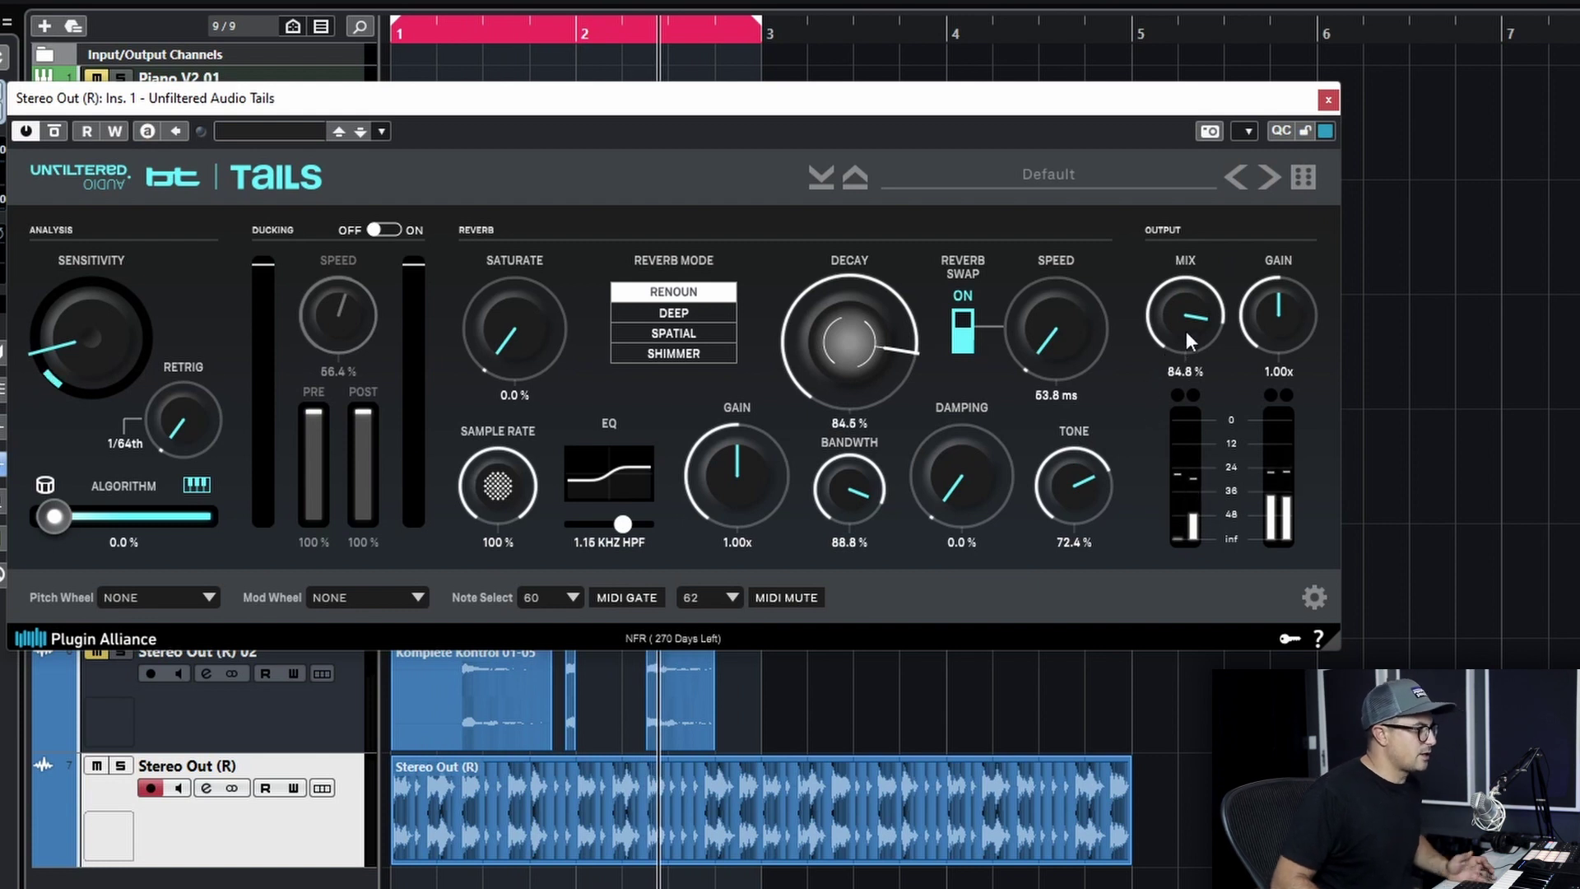
scroll(1187, 310, "up", 6)
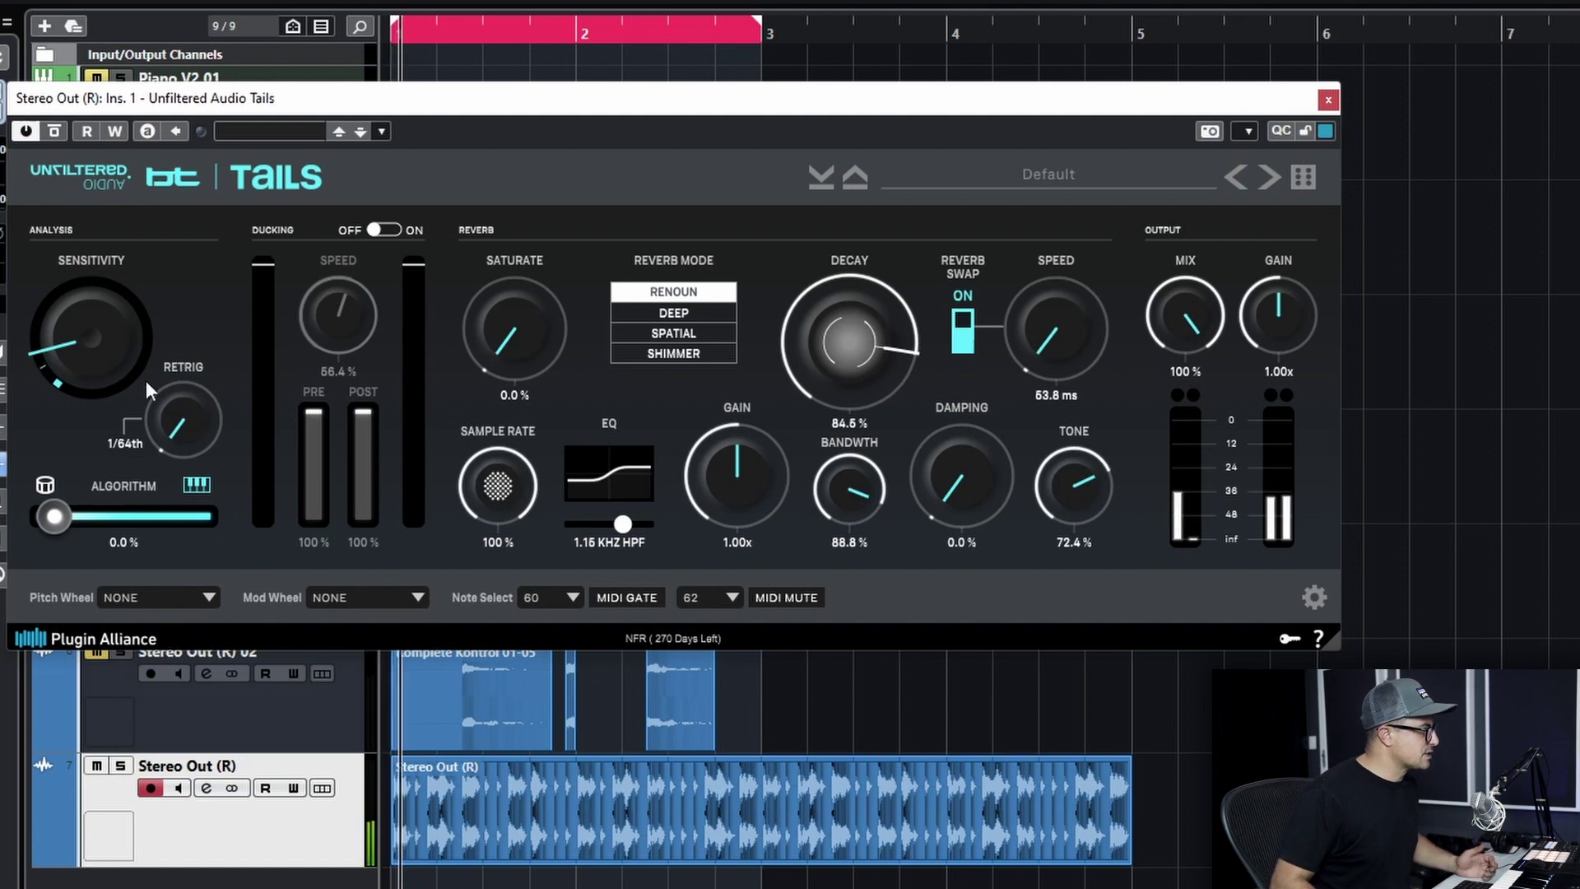
left_click_drag(130, 298, 126, 259)
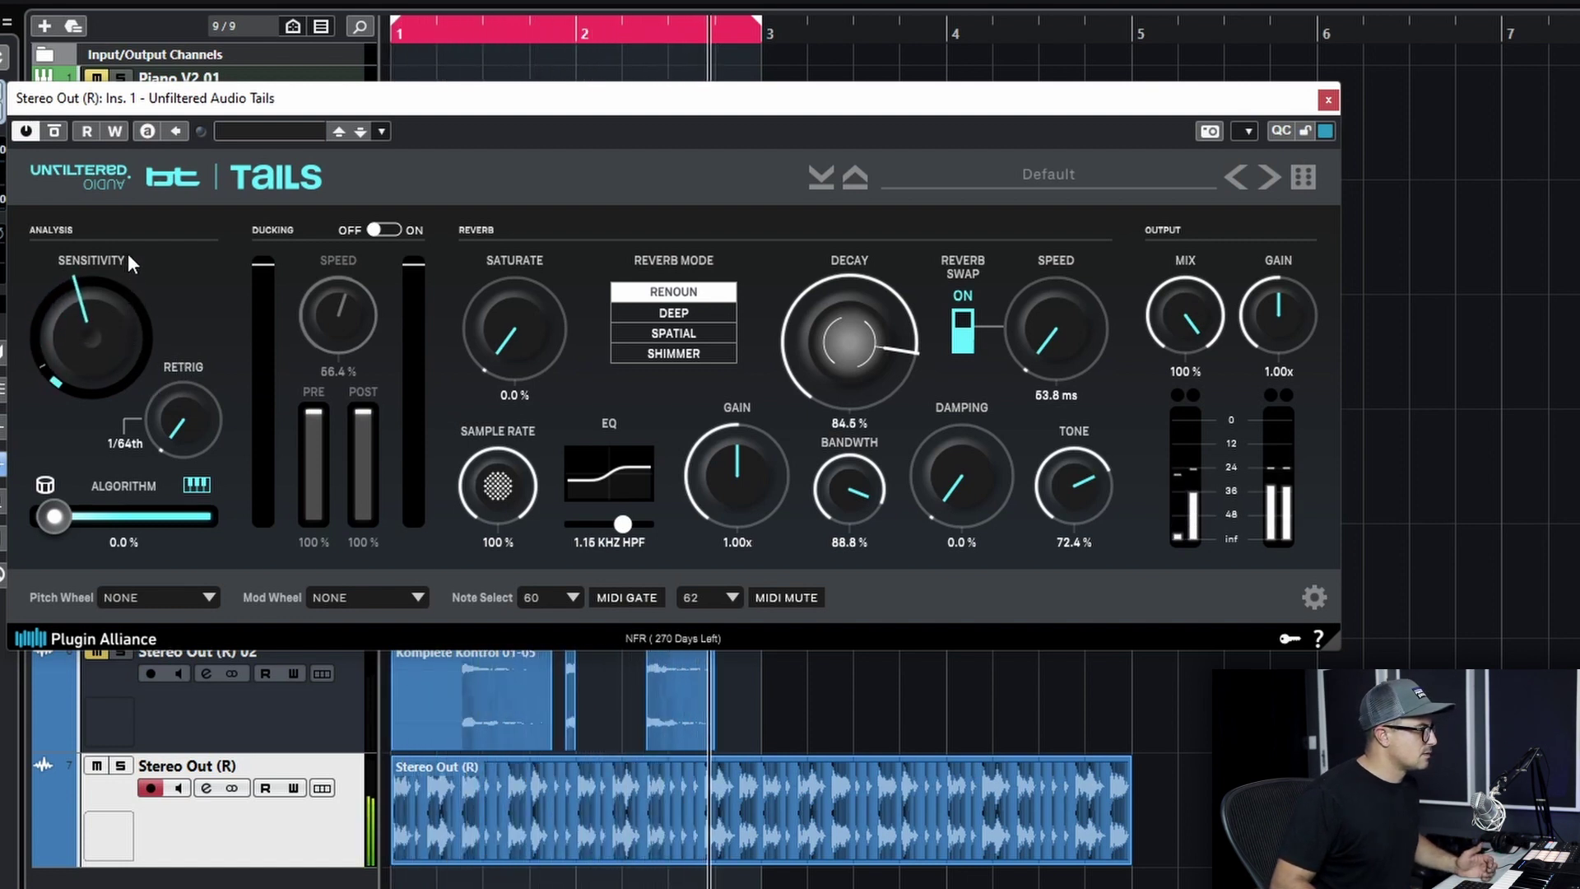
left_click_drag(1186, 315, 1185, 362)
left_click_drag(135, 333, 134, 288)
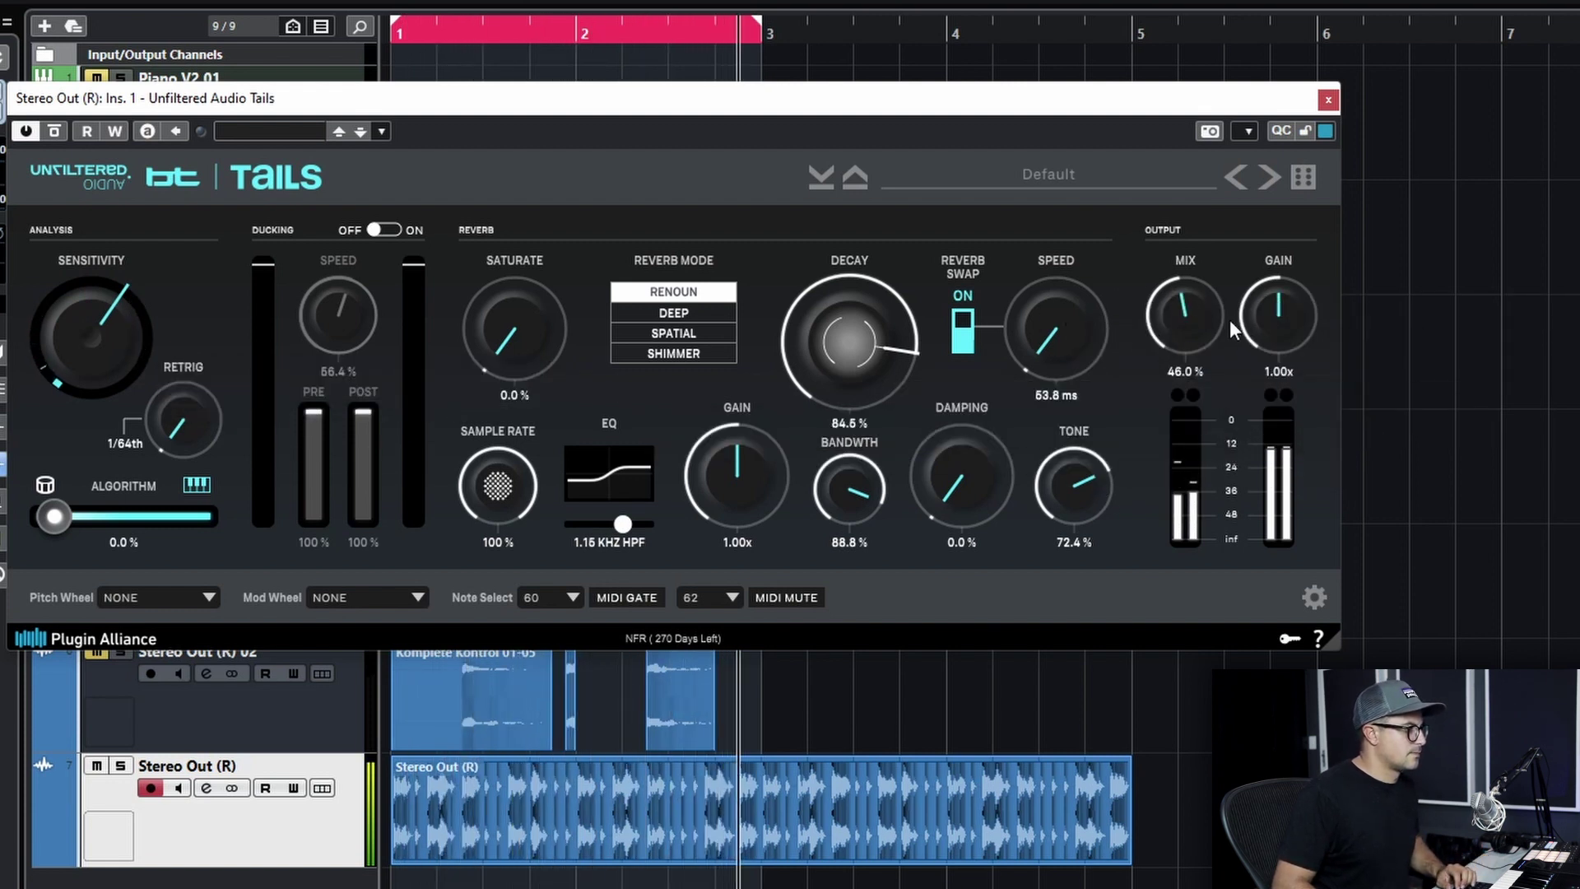
mouse_move(1078, 298)
left_mouse_down()
mouse_move(1084, 220)
mouse_move(1069, 293)
left_mouse_up()
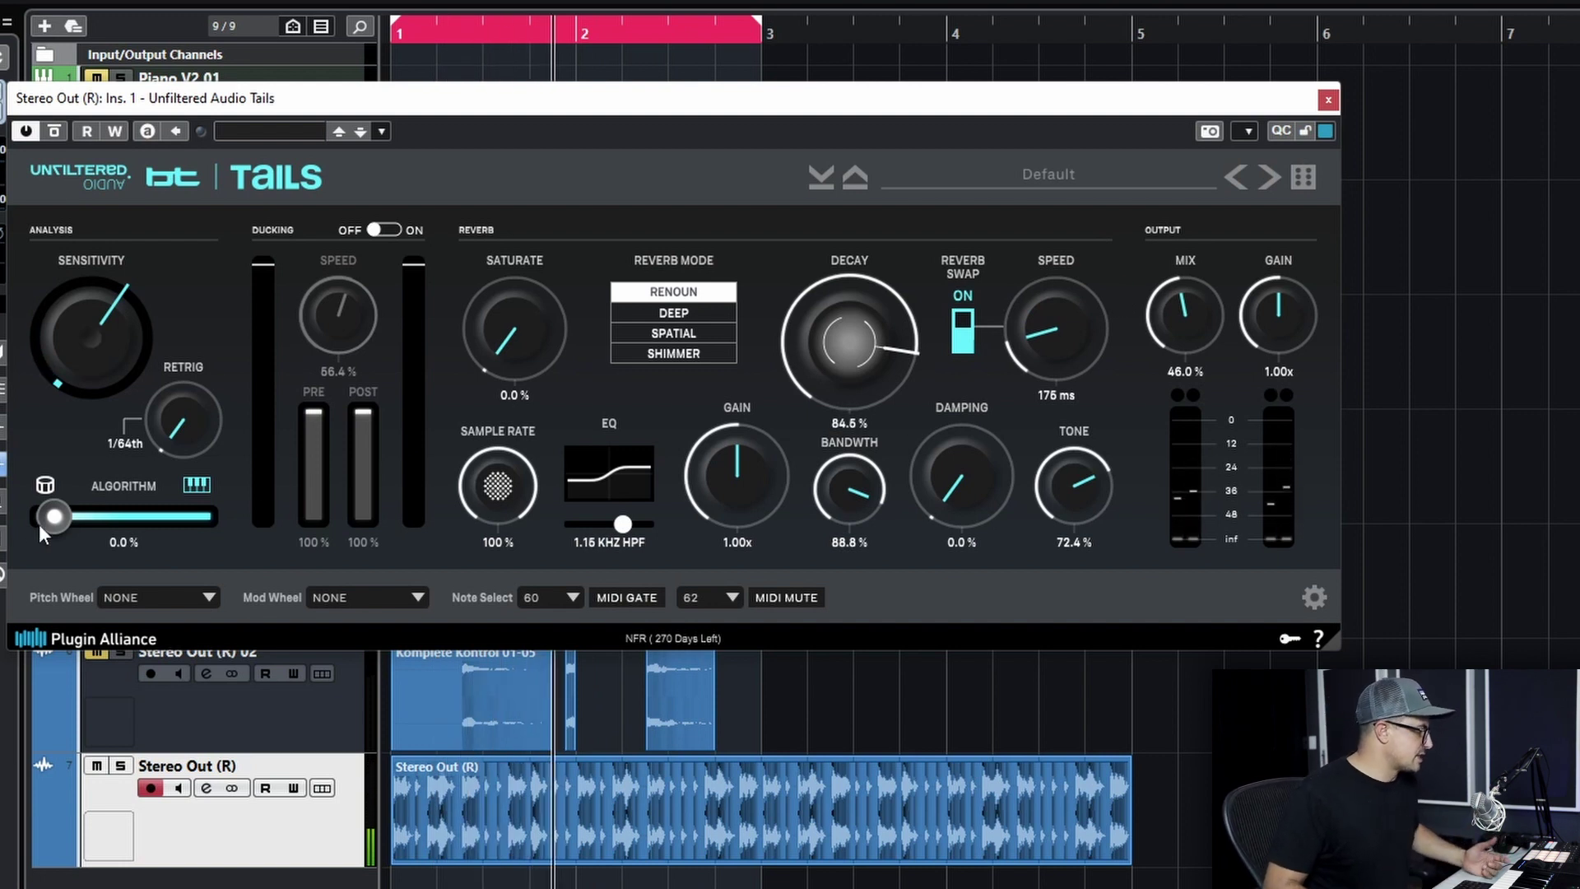
Step: Close the Tails plug-in window and show the MixConsole maximized
mouse_move(39, 525)
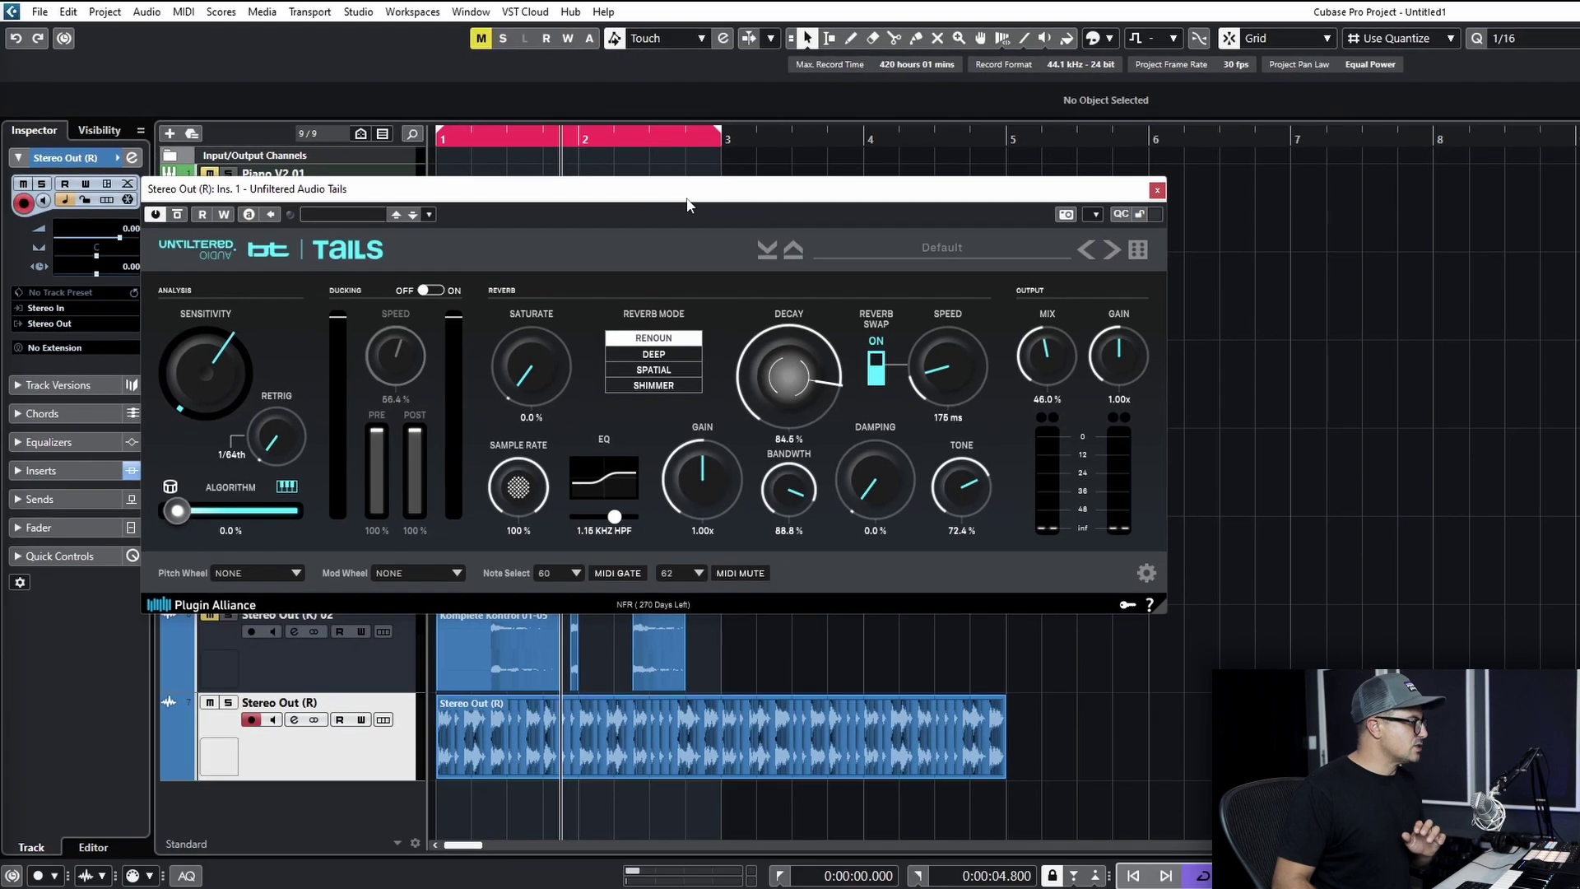
key("F3")
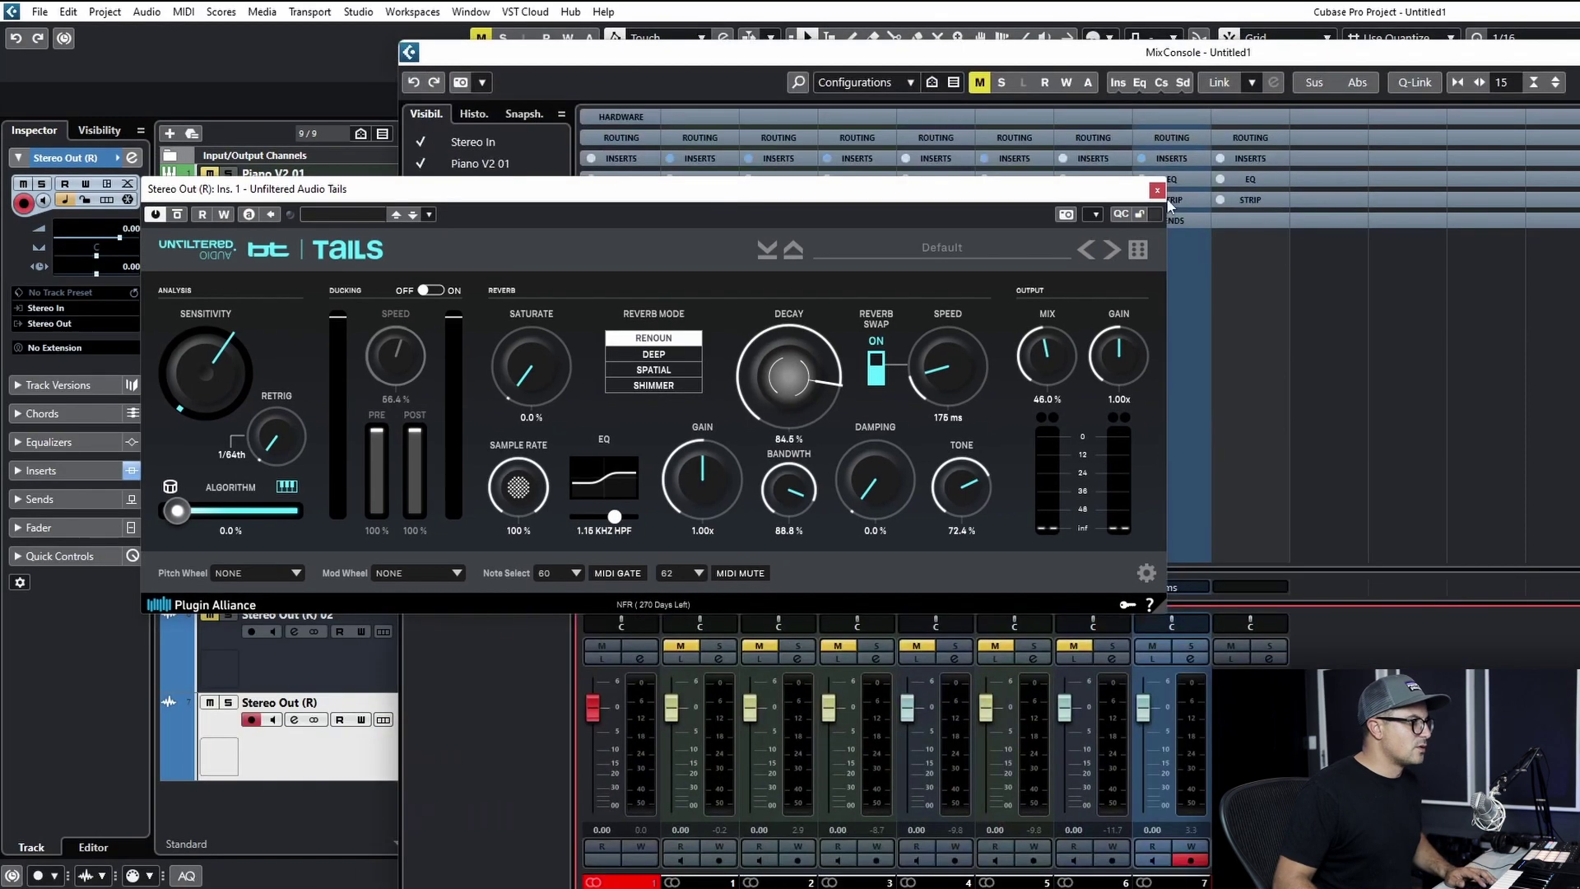
left_click(1157, 190)
double_click(994, 53)
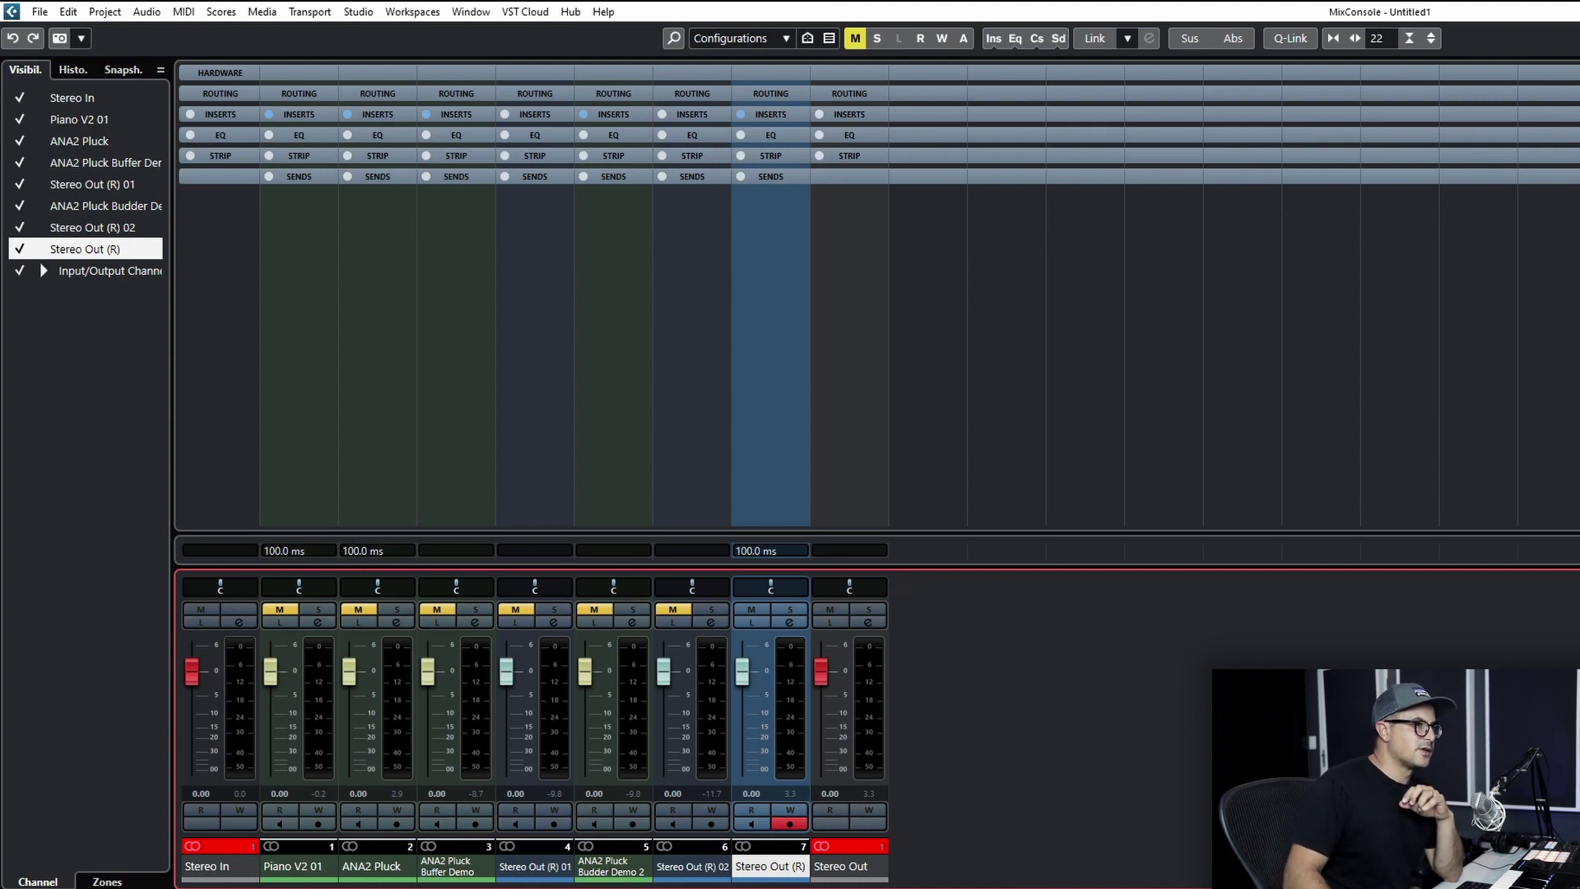
Step: Return to the project arrangement, select and unmute the Piano V2 01 track, and mute Stereo Out (R)
key("F3")
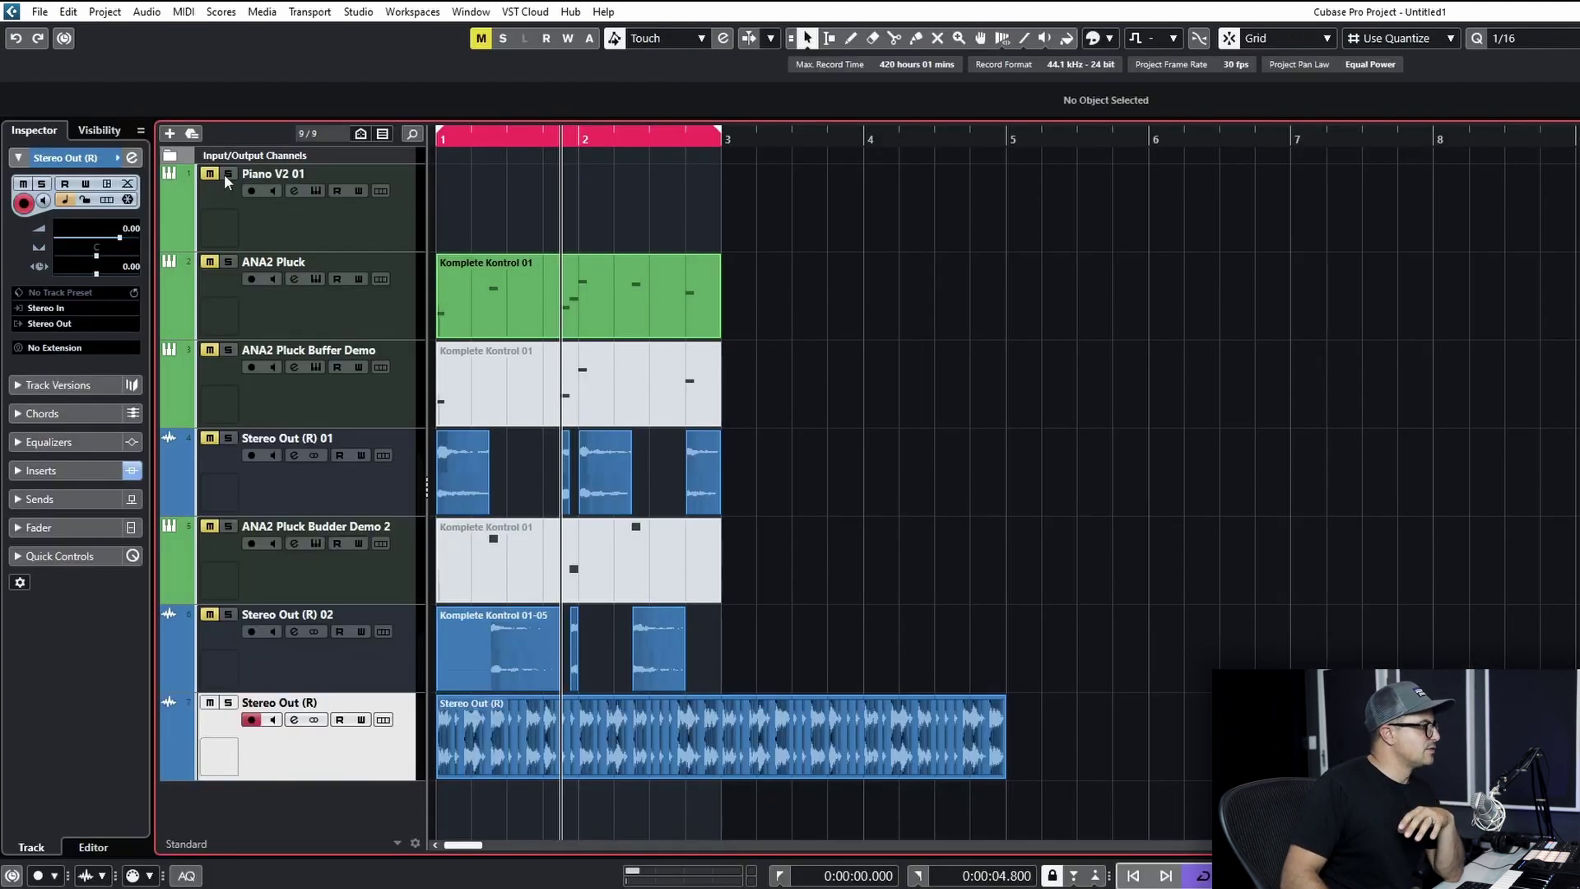
left_click(238, 230)
left_click(208, 704)
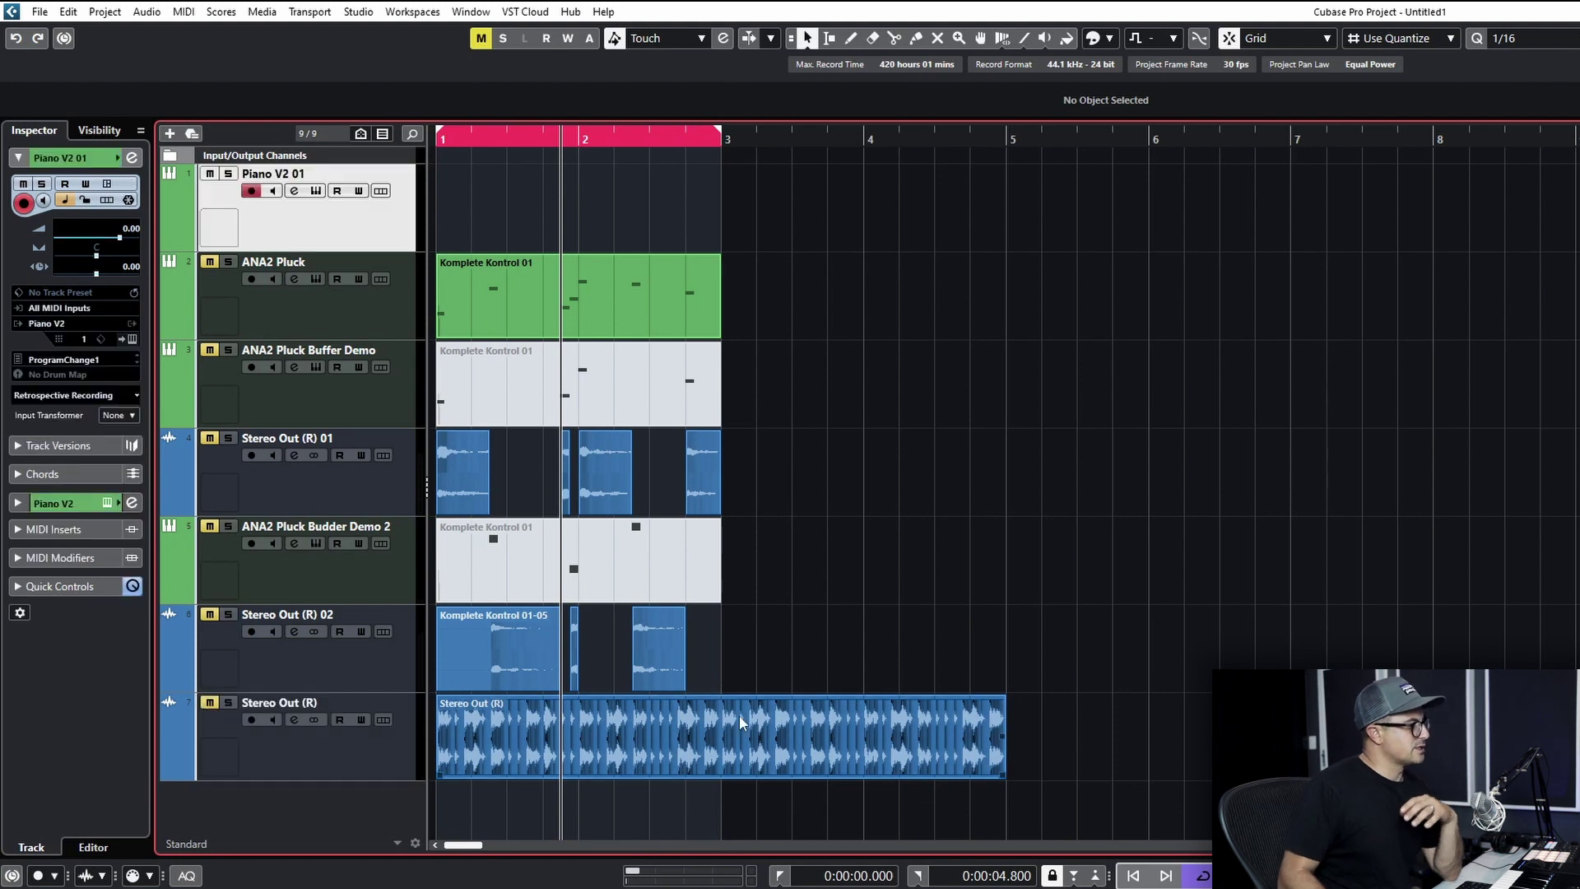